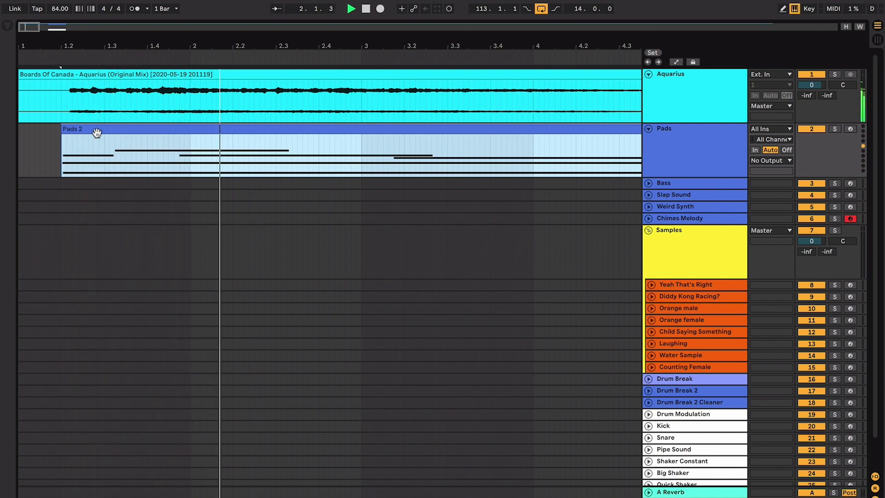
Enlarge the Pads track to show its notes and play the intro up to the start of bar 9
key("plus")
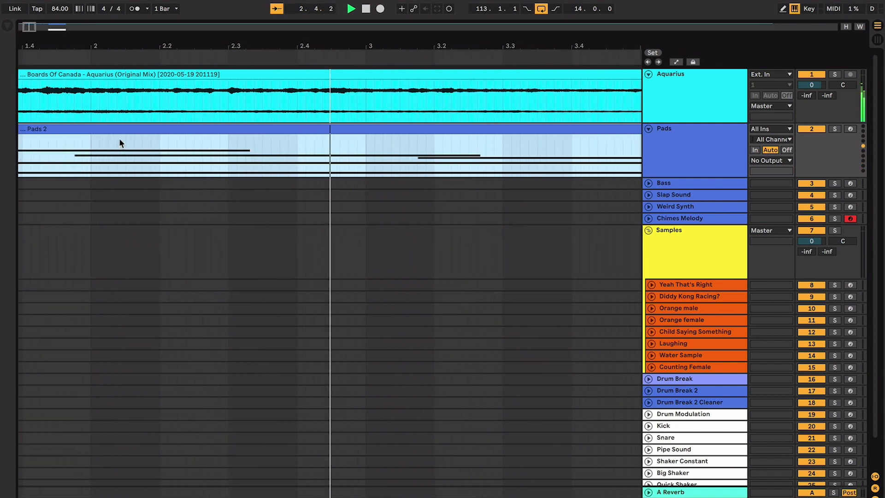
left_click_drag(671, 176, 665, 274)
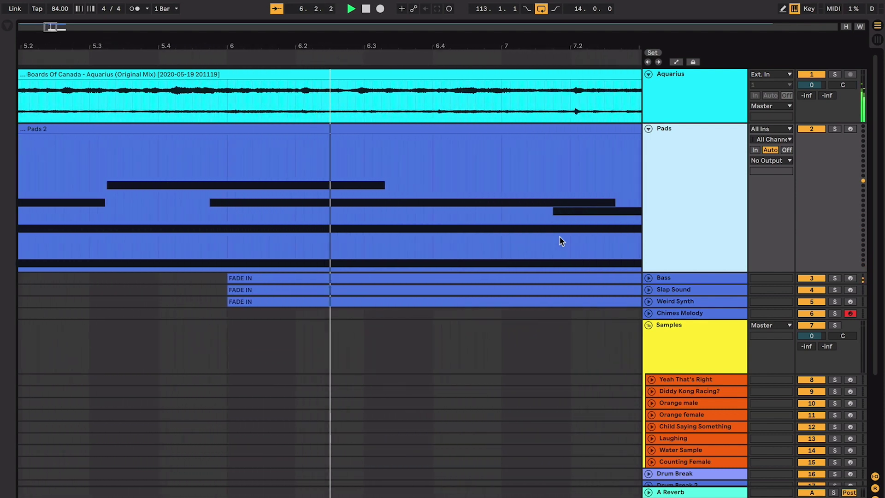
scroll(560, 240, "down", 5)
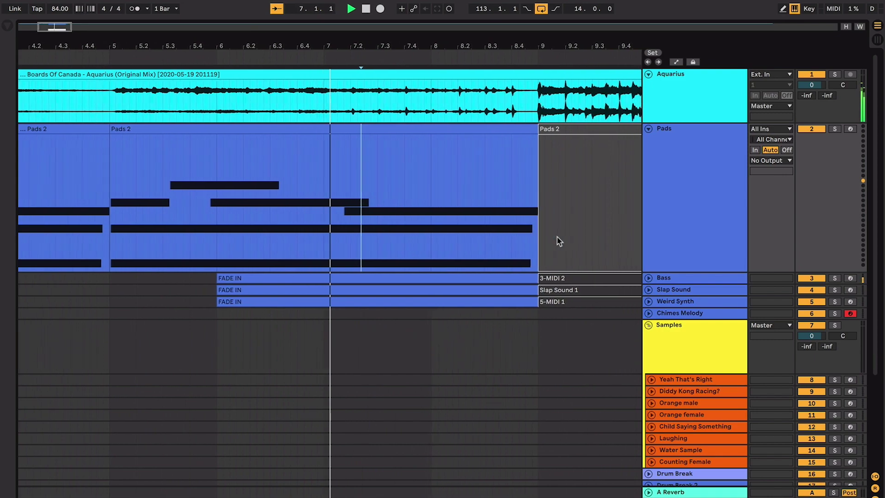
scroll(560, 241, "down", 3)
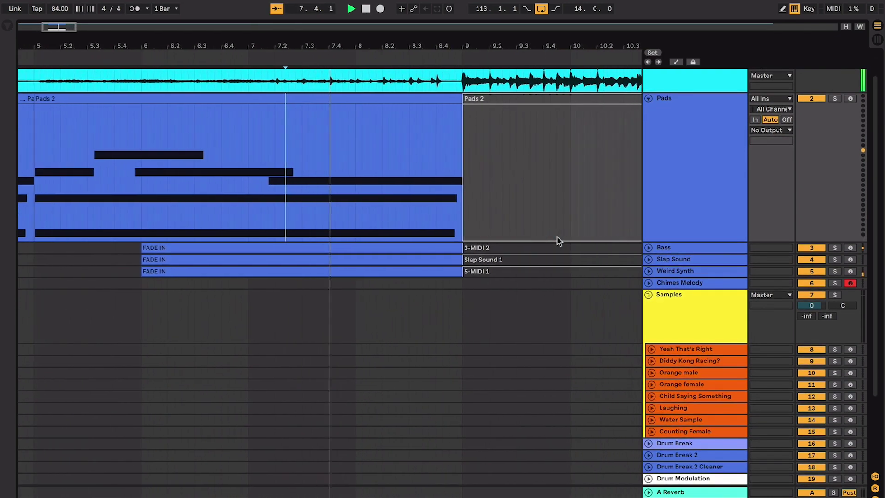
scroll(549, 240, "up", 3)
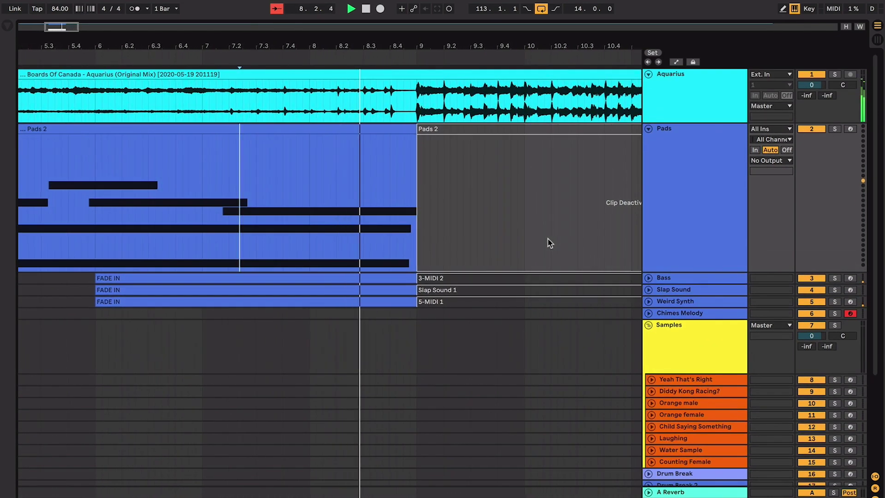
key("space")
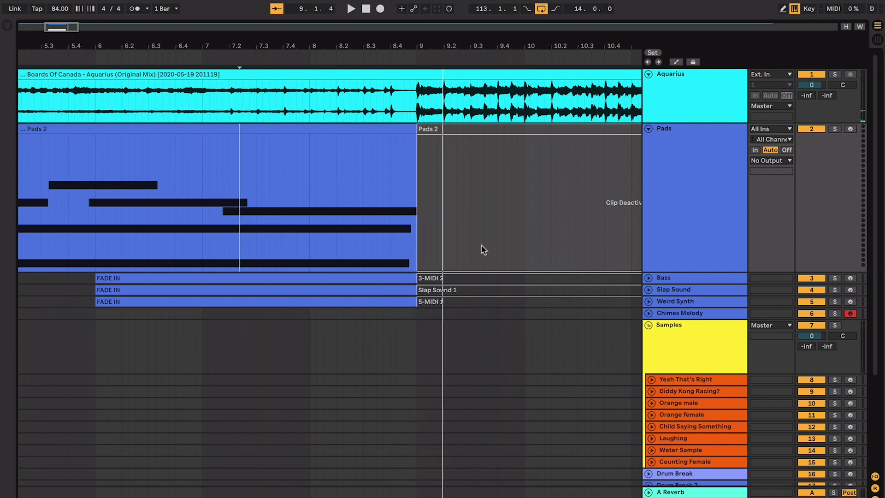
Fold all tracks in the arrangement, including the Samples group
left_click(106, 279)
left_click_drag(117, 259, 151, 280)
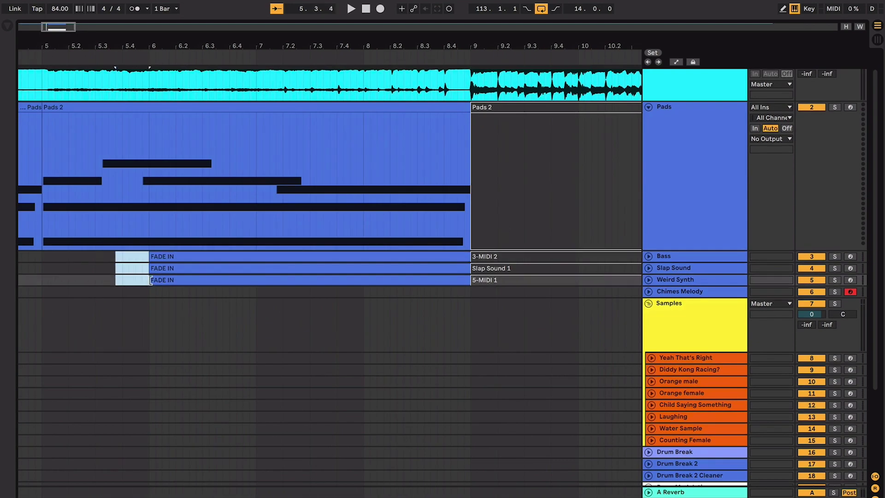
left_click(163, 291)
scroll(163, 290, "down", 1)
left_click(703, 300)
left_click(648, 291, "alt")
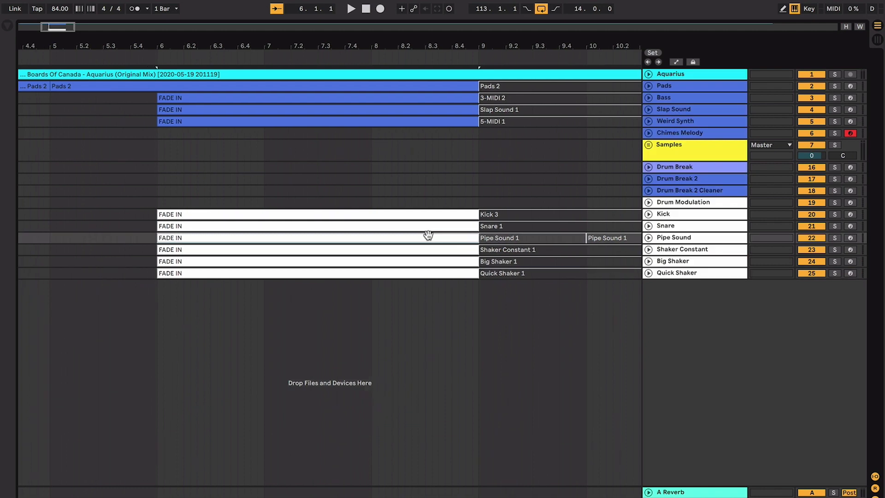
Place the insert marker at bar 9 on the Samples track and unfold the Aquarius track
scroll(407, 174, "right", 3)
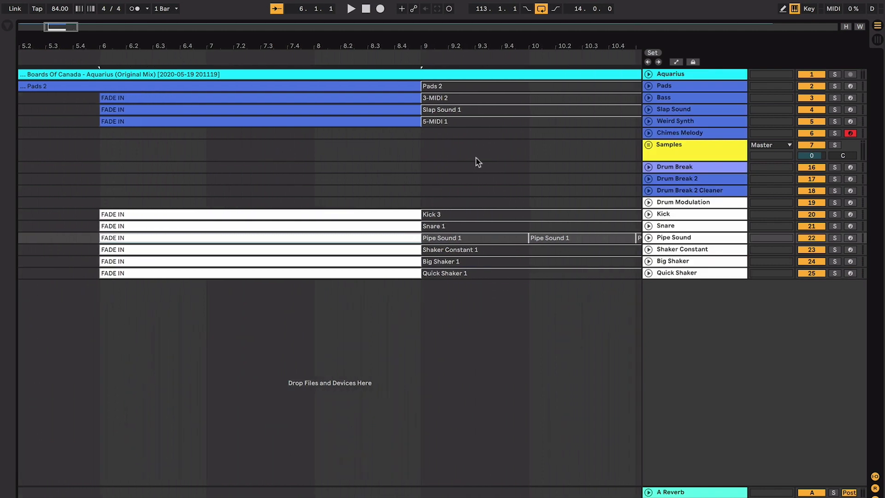
scroll(409, 168, "left", 6)
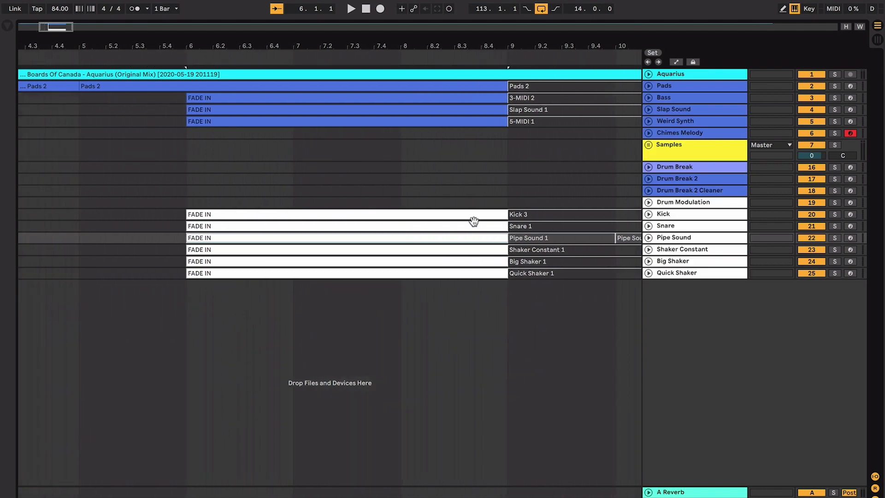
scroll(556, 288, "right", 8)
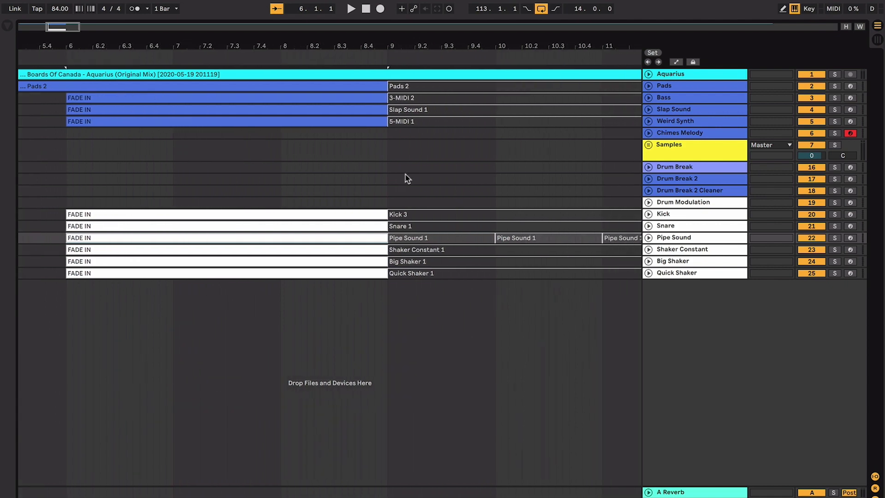
left_click(390, 151)
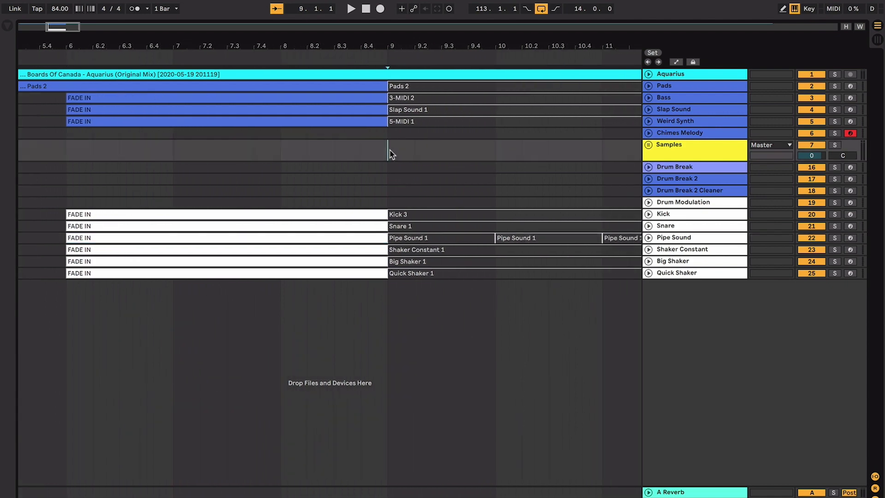
scroll(461, 138, "right", 6)
left_click(648, 75)
Extend the time selection on the Samples track from bar 9 to bar 13 and loop that range
key("minus")
key("minus")
key("minus")
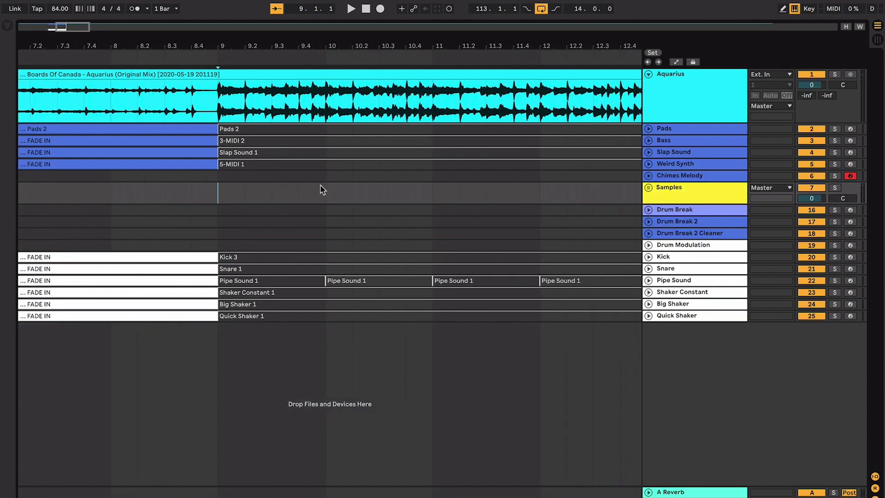
left_click(387, 201, "shift")
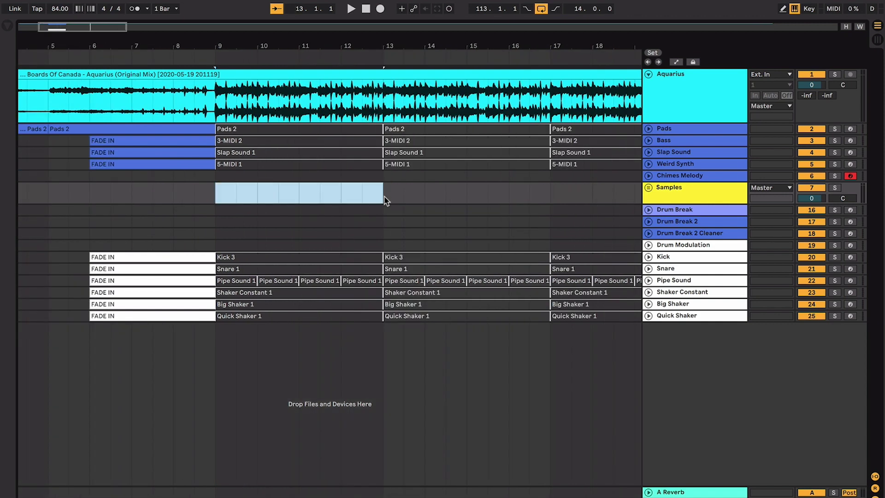
key("ctrl+l")
key("space")
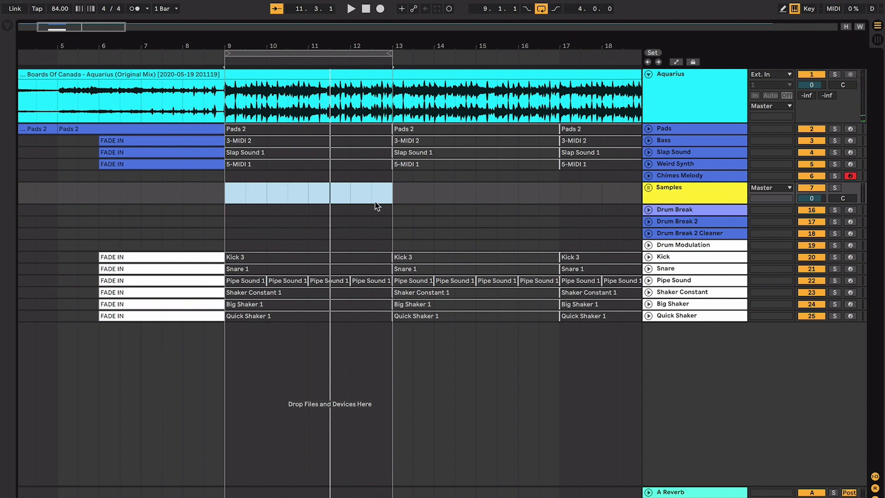
Play the FADE IN section from bar 6 into bar 9
left_click(102, 192)
scroll(103, 193, "left", 2)
left_click_drag(125, 192, 249, 200)
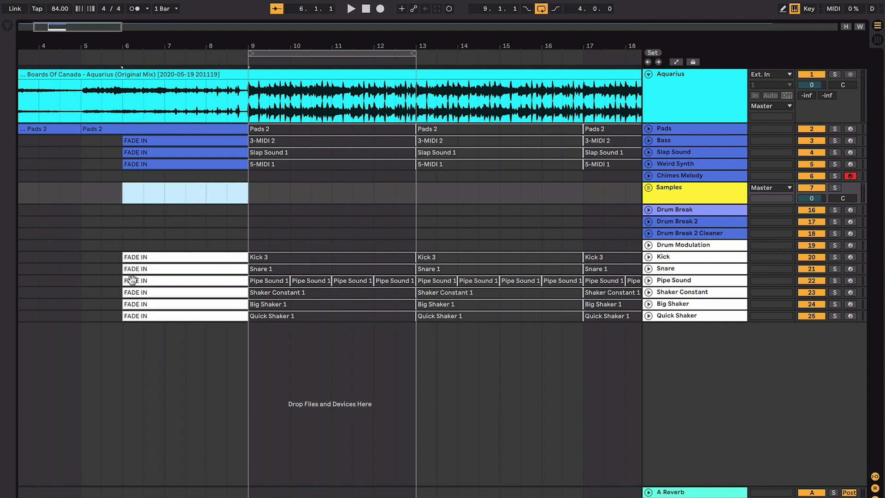
left_click_drag(248, 187, 416, 197)
left_click(131, 198)
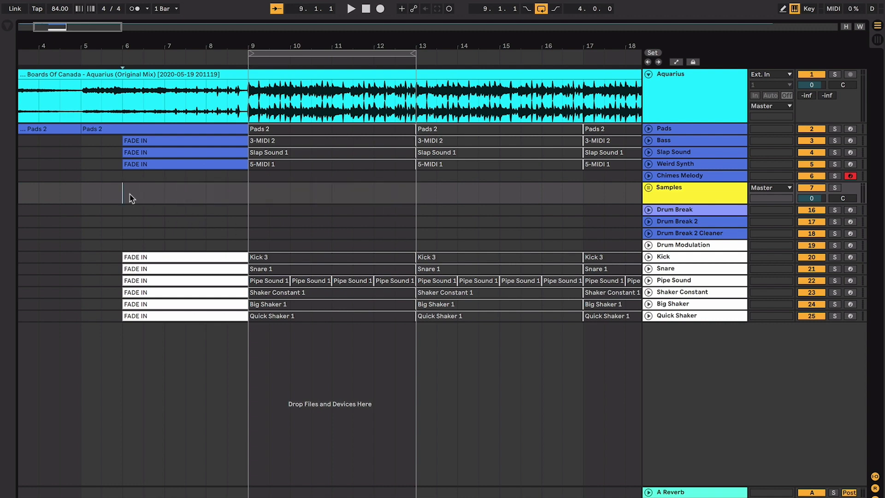
key("space")
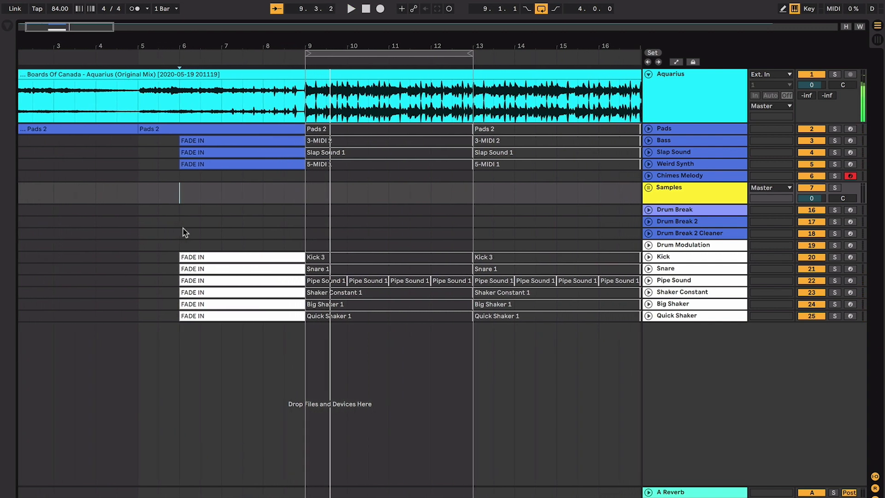
left_click(301, 199)
left_click(186, 175)
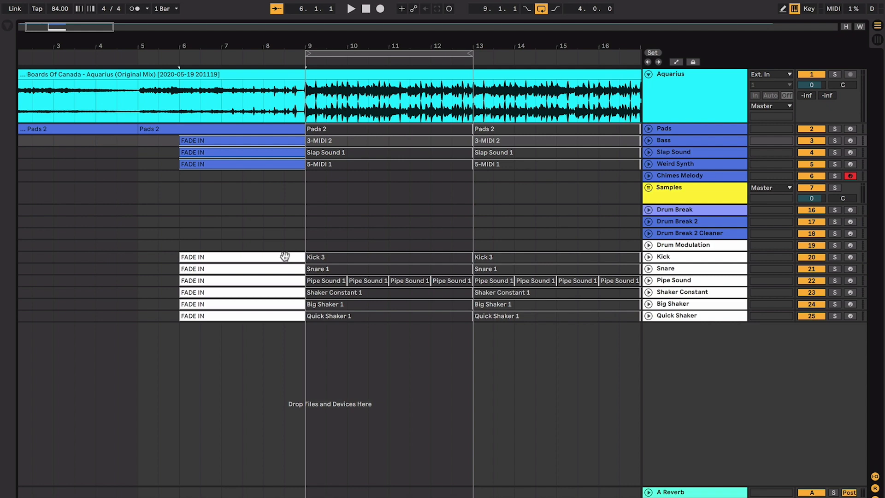
Unfold the drum tracks from Kick through Quick Shaker
left_click(306, 210)
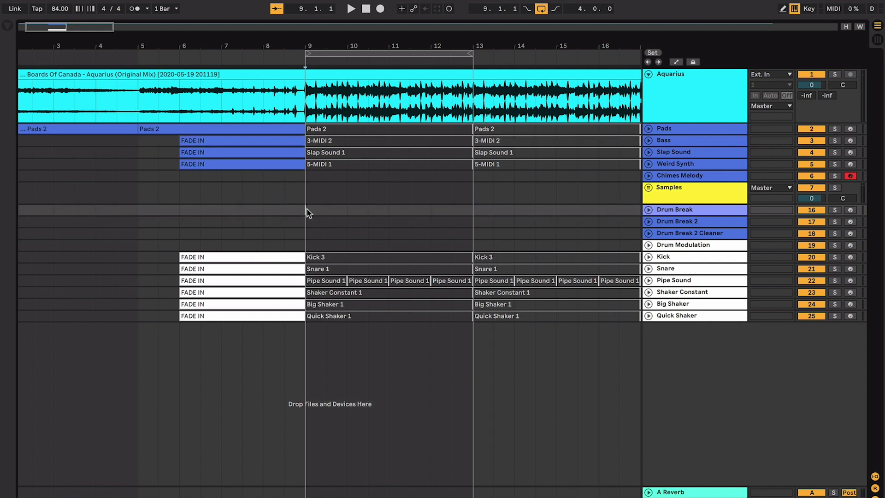
scroll(298, 210, "right", 1)
scroll(286, 207, "up", 2)
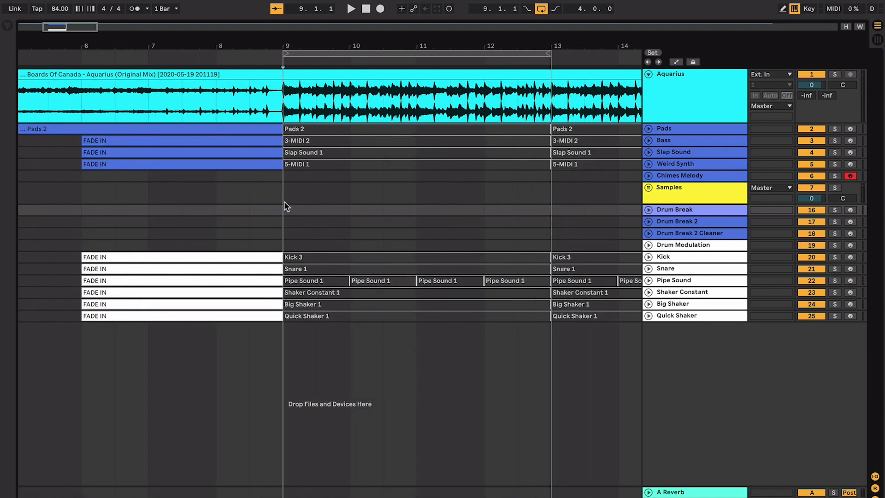
scroll(285, 207, "right", 1)
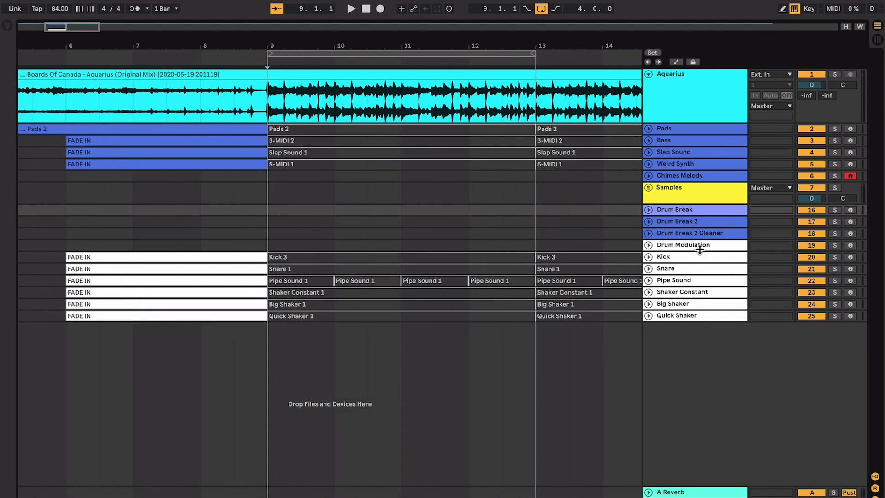
left_click(688, 257)
left_click(669, 317, "shift")
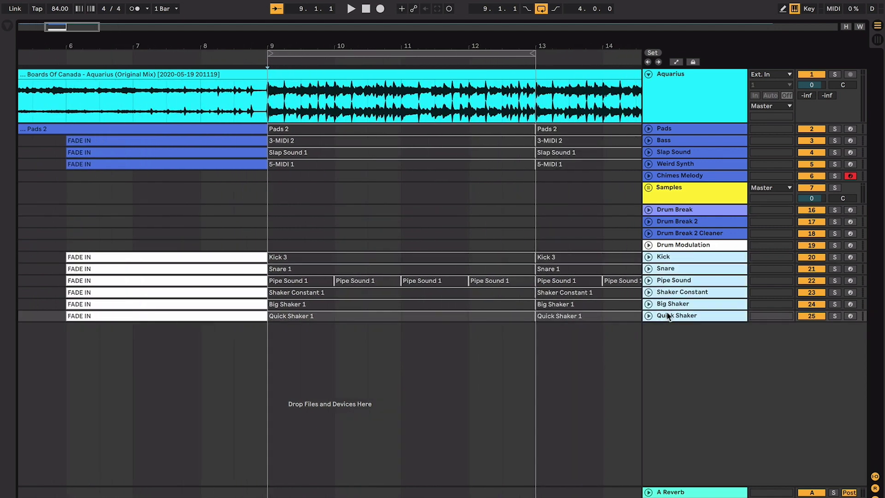
left_click(649, 257)
Activate the clips between bars 9 and 13 on the tracks from Kick through Quick Shaker
left_click(445, 161)
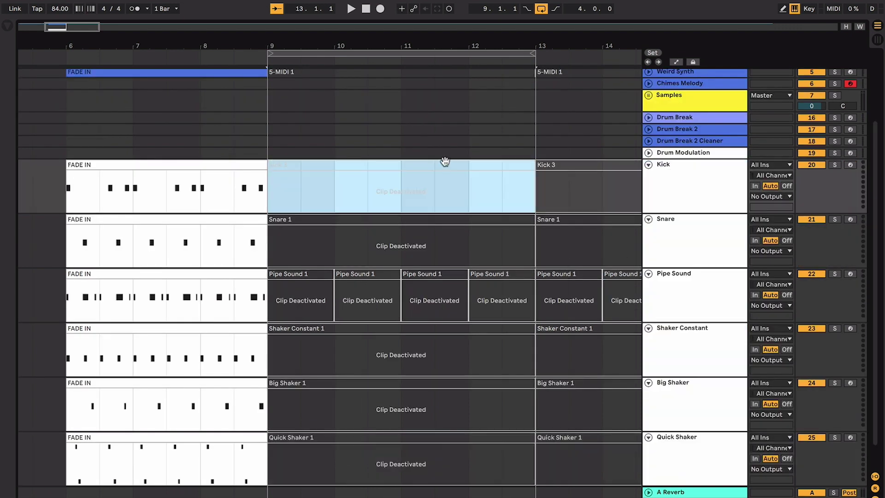
left_click(469, 433, "shift")
key("0")
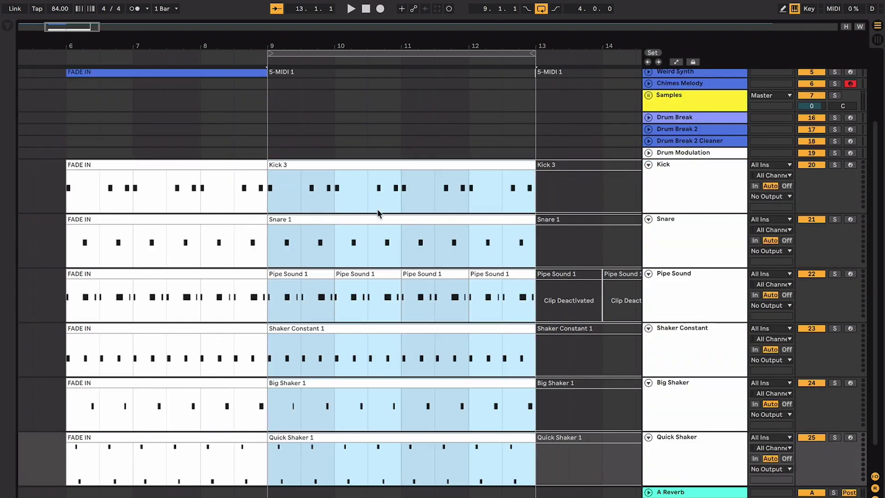
Deactivate the bar 9 to 13 clips on the tracks from Snare through Quick Shaker, leaving the Kick clip out of the selection
left_click(376, 183)
left_click(375, 164)
key("plus")
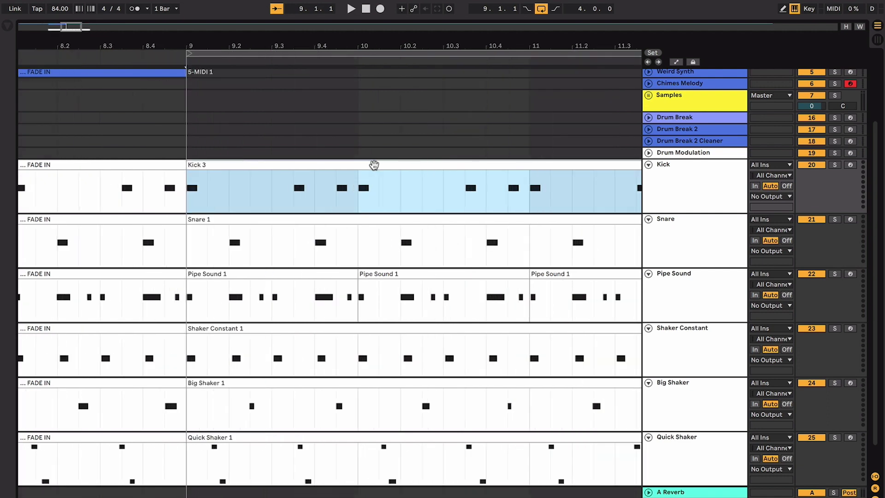
left_click(571, 220)
scroll(544, 314, "down", 3)
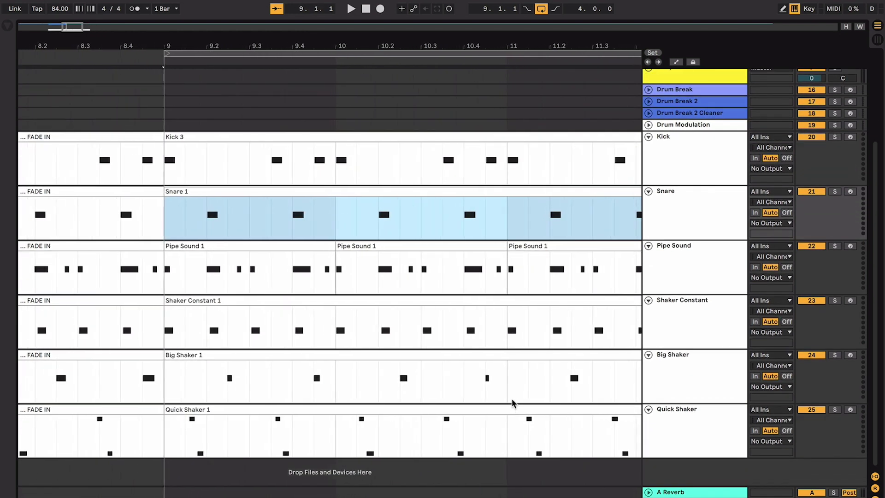
left_click(511, 407, "shift")
key("0")
Select the Kick 3 clip at bar 9 and play the loop from there
left_click(318, 135)
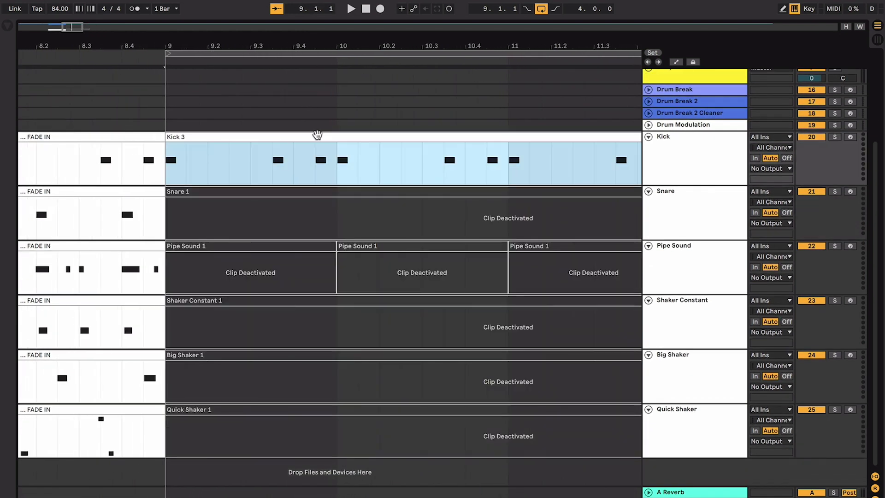
key("plus")
key("space")
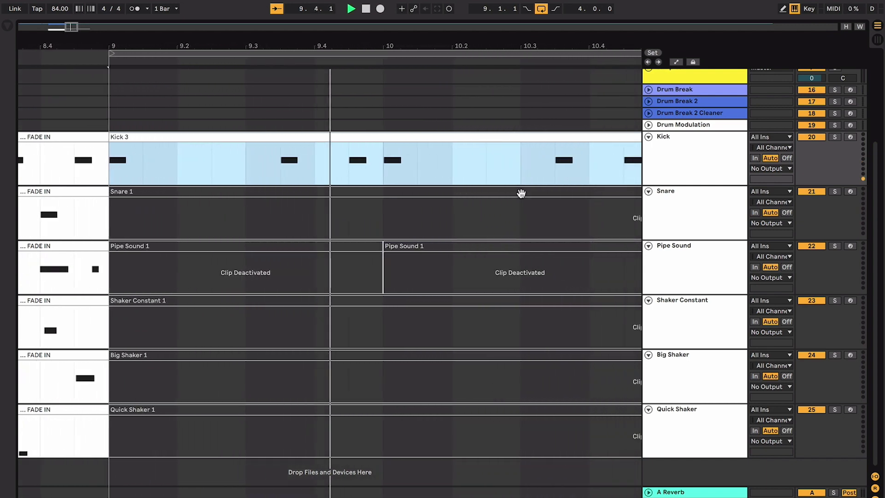
key("minus")
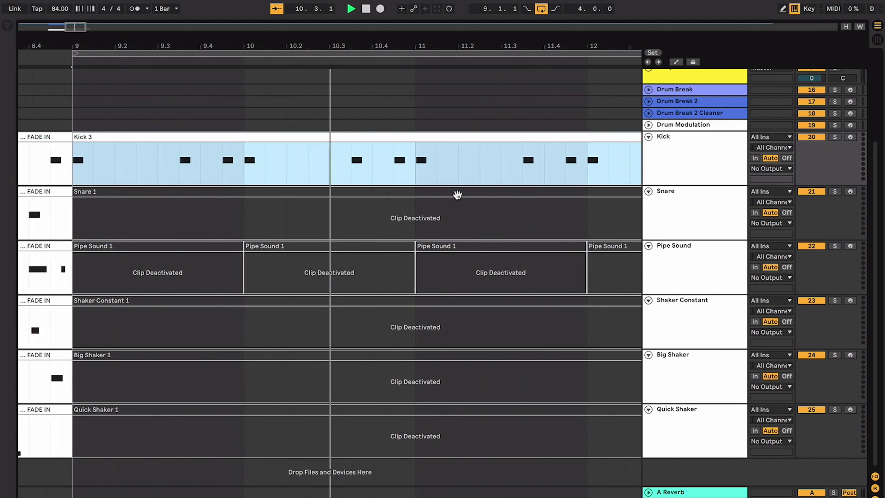
key("minus")
key("minus")
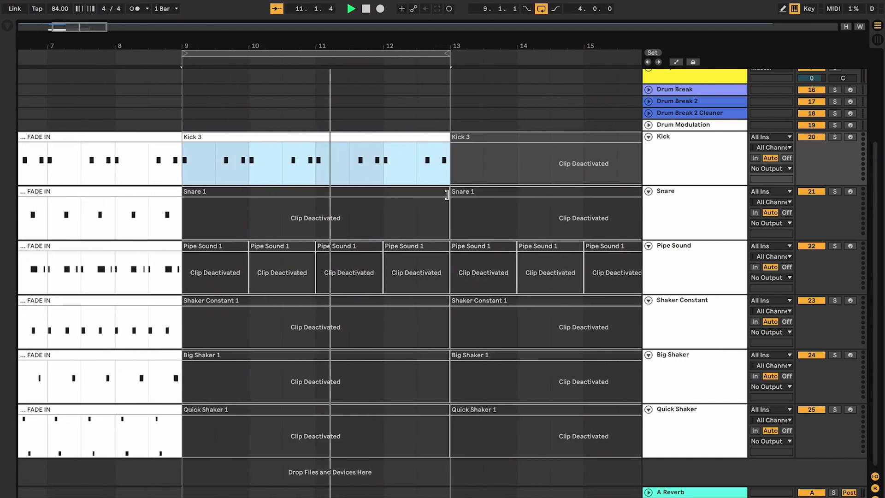
Activate the Snare 1 clip at bar 9 and play it together with the kick
left_click_drag(447, 194, 470, 201)
left_click(435, 199)
key("0")
key("plus")
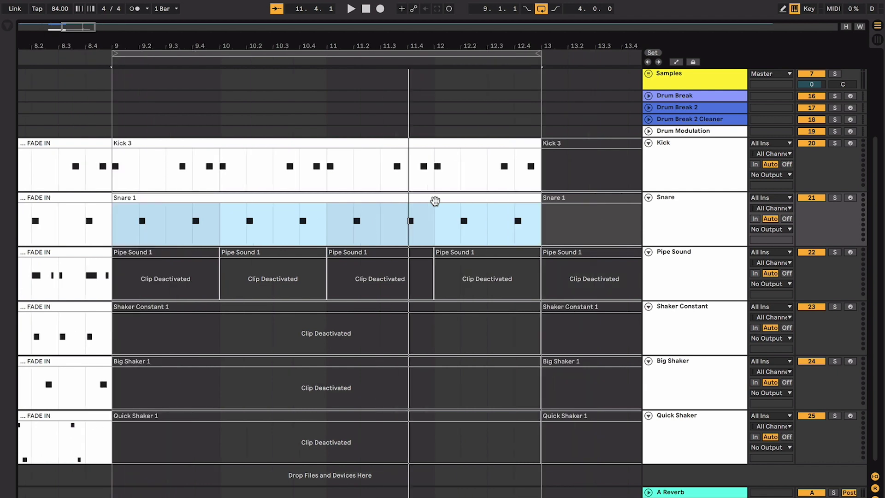
key("space")
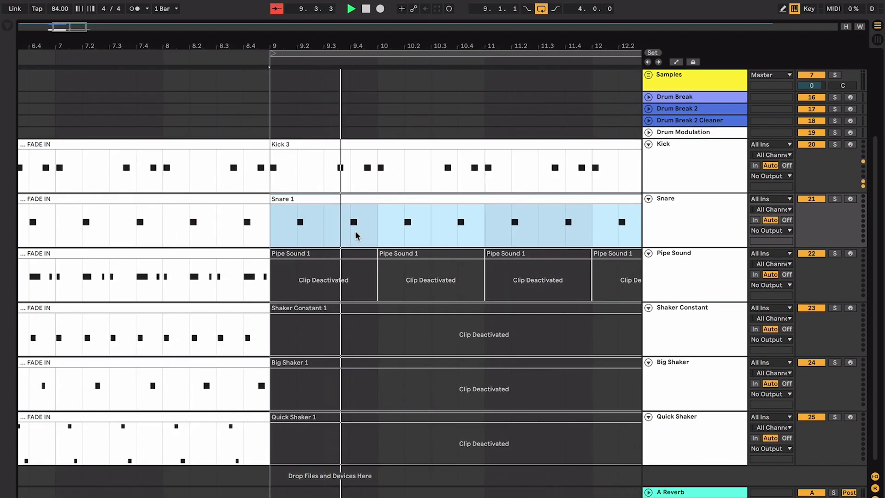
scroll(358, 232, "up", 1)
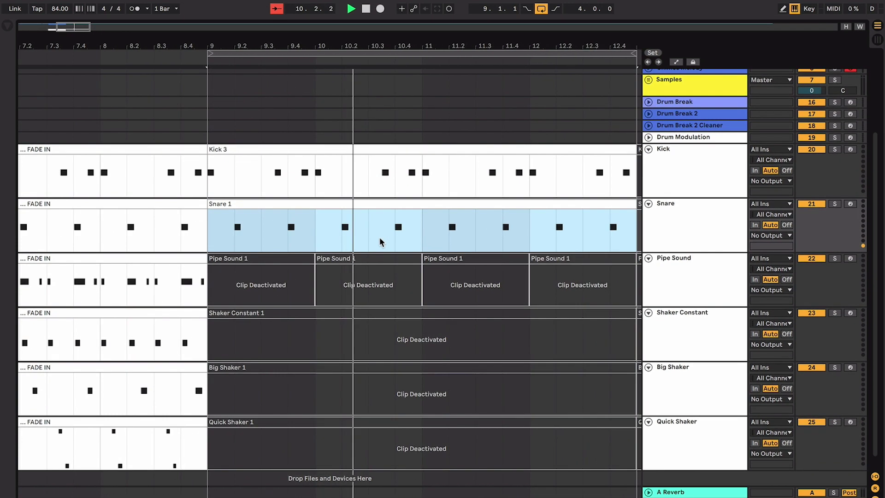
Activate the Pipe Sound 1 clips in bars 9 and 10 and play them with the kick and snare
key("space")
left_click(388, 254)
left_click(259, 252, "shift")
key("0")
key("plus")
left_click(193, 267)
left_click(184, 255)
scroll(184, 257, "left", 2)
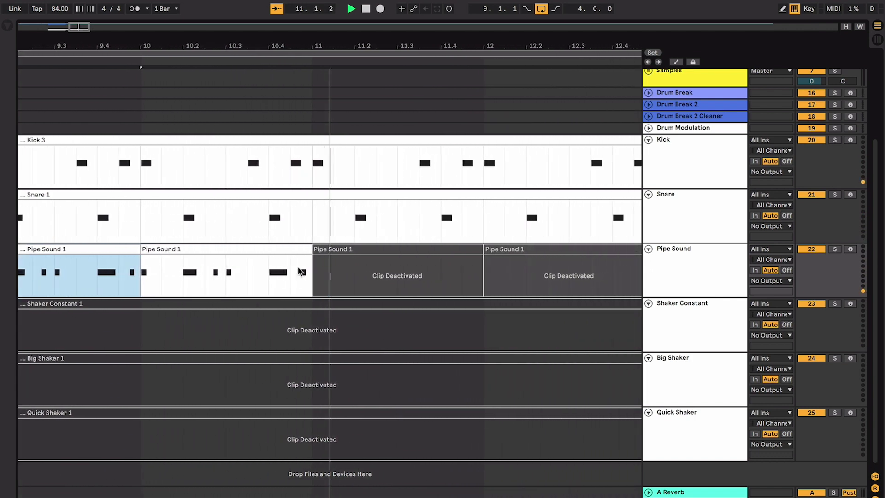
Stop playback and activate the remaining Pipe Sound 1 clips in bars 11 and 12
left_click(316, 250)
key("space")
key("minus")
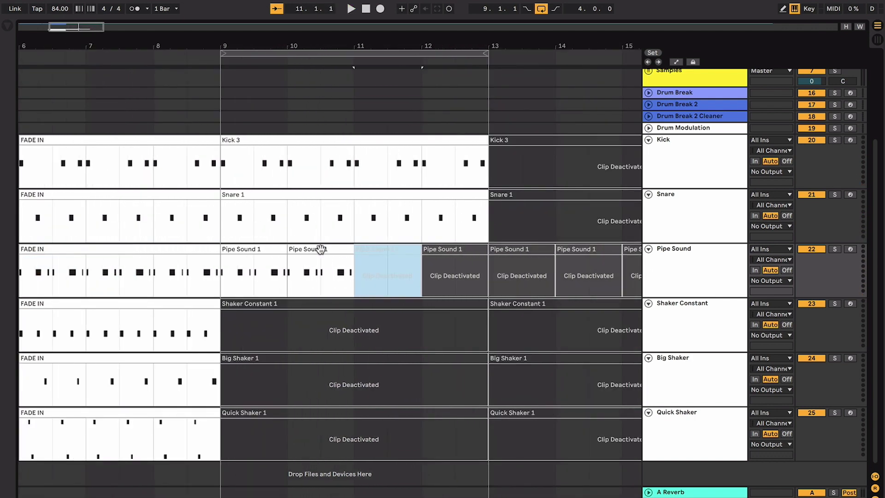
left_click(452, 252, "shift")
key("0")
left_click(276, 250, "shift")
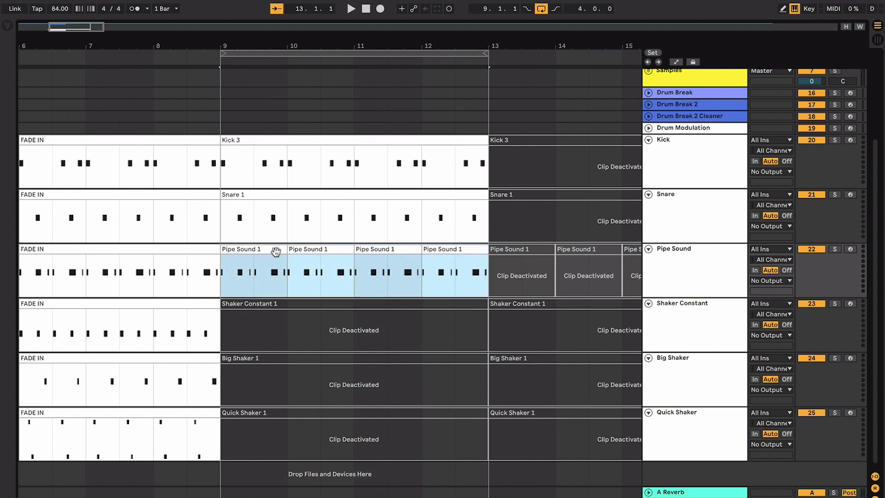
key("z")
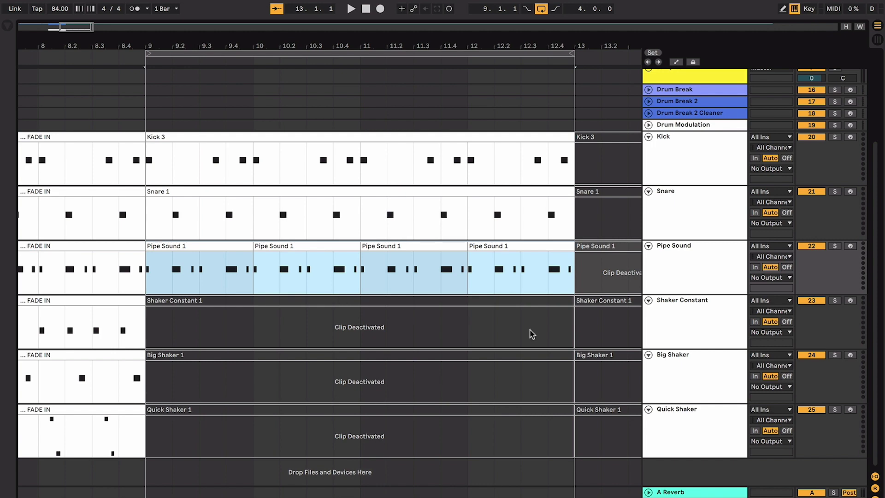
Activate the Shaker Constant 1 clip at bar 9, check its notes, and play it with the other drums
left_click(504, 300)
key("0")
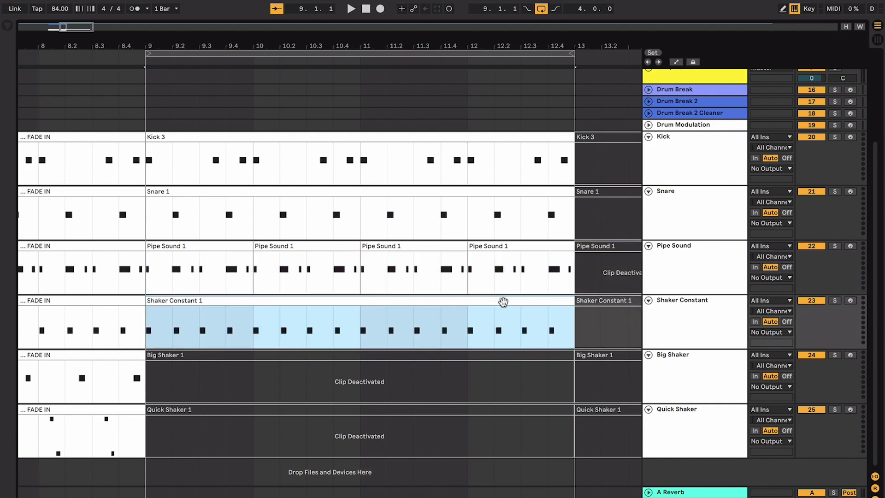
key("z")
double_click(302, 305)
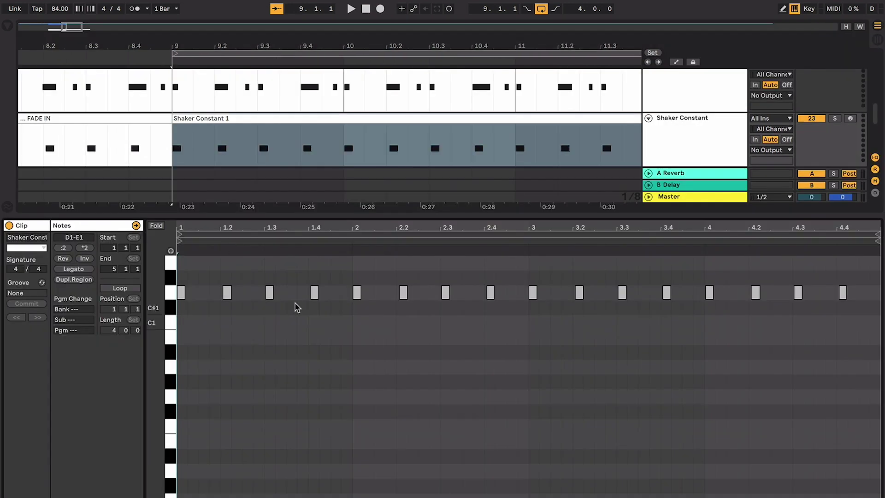
key("ctrl+alt+l")
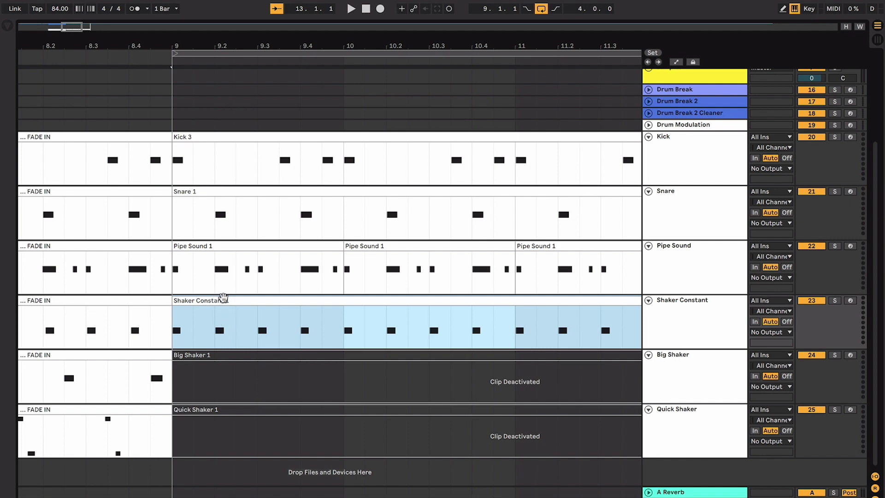
key("space")
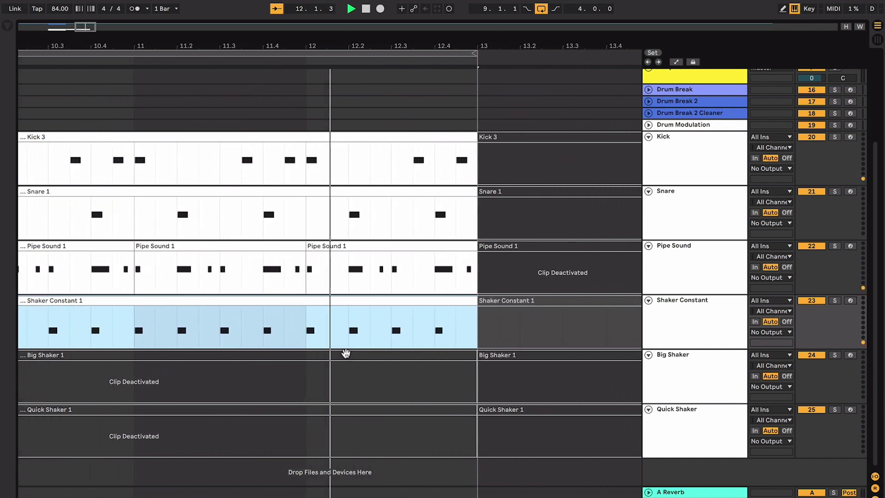
Activate the Big Shaker 1 clip at bar 9 and play it together with the other drums
left_click(346, 354)
key("space")
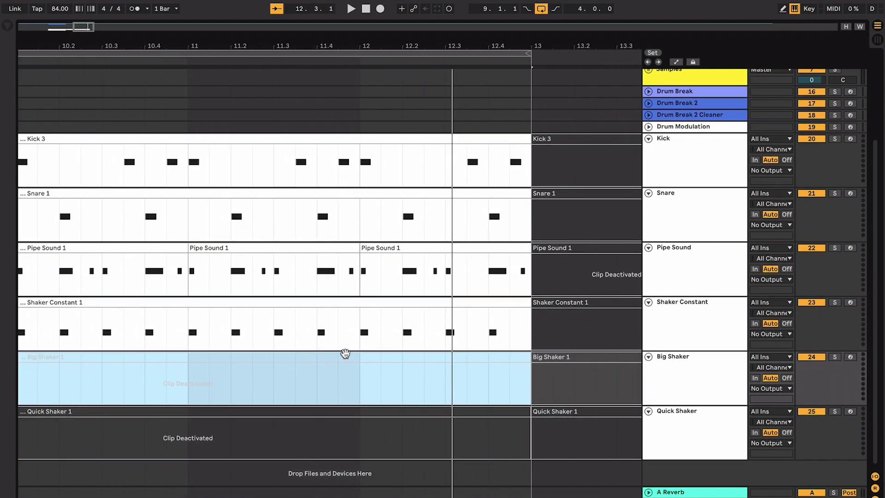
key("0")
scroll(346, 354, "left", 5)
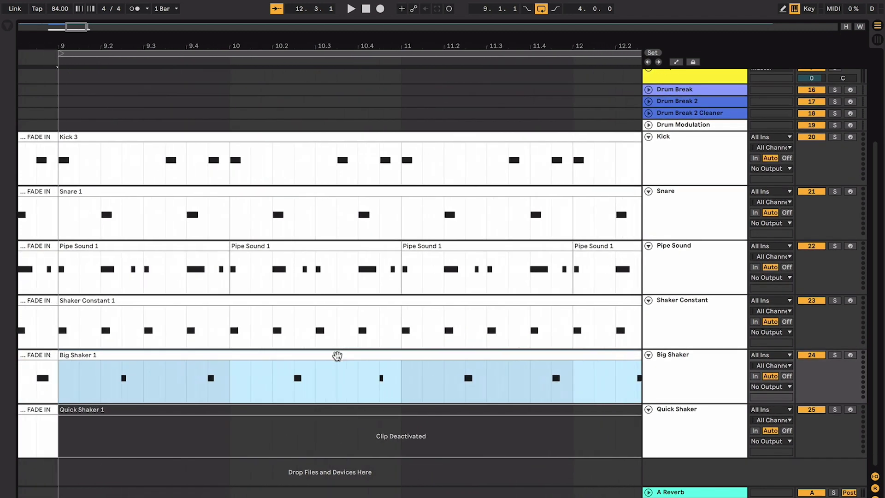
scroll(337, 355, "left", 1)
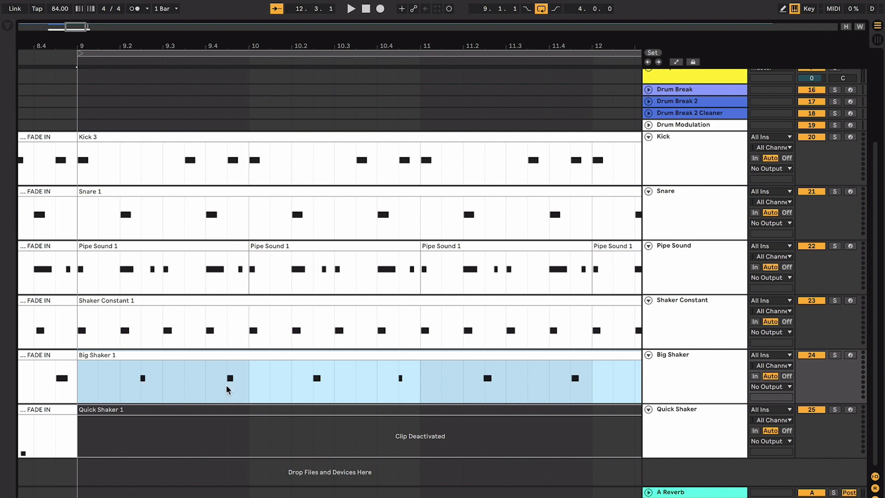
key("space")
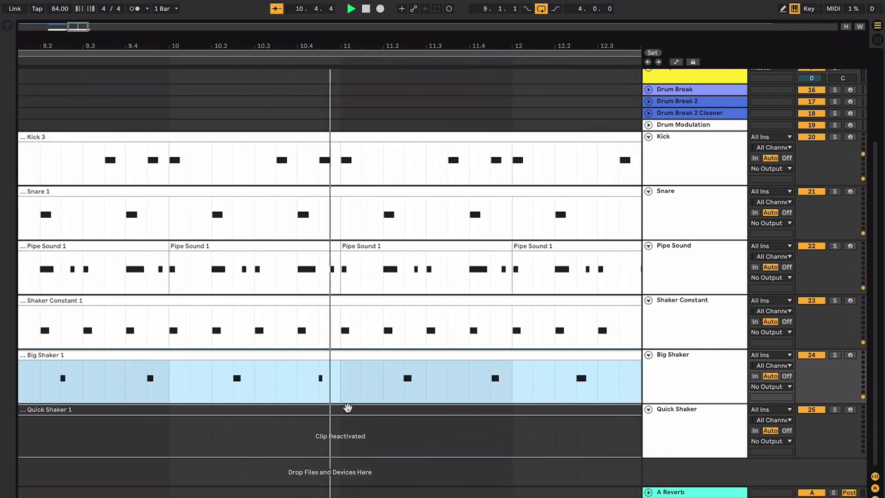
Activate the Quick Shaker 1 clip at bar 9 and play the loop with all drum parts
left_click(371, 410)
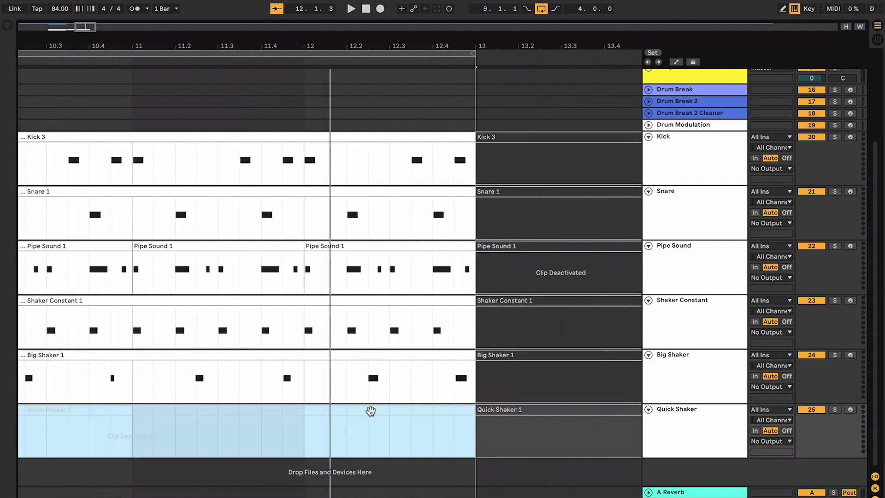
key("0")
scroll(372, 410, "left", 5)
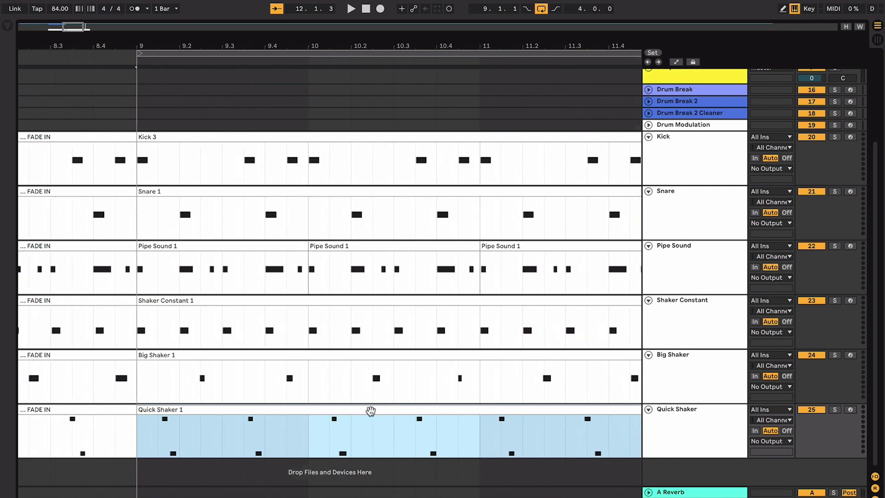
scroll(297, 411, "left", 2)
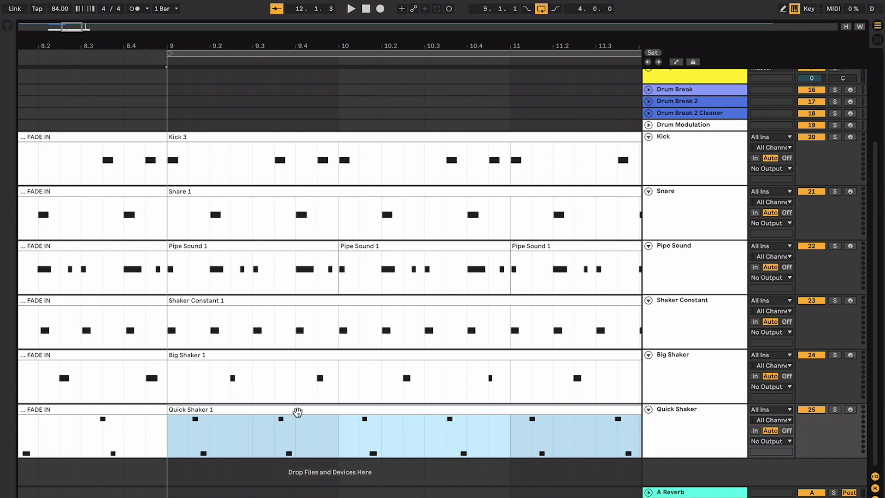
key("space")
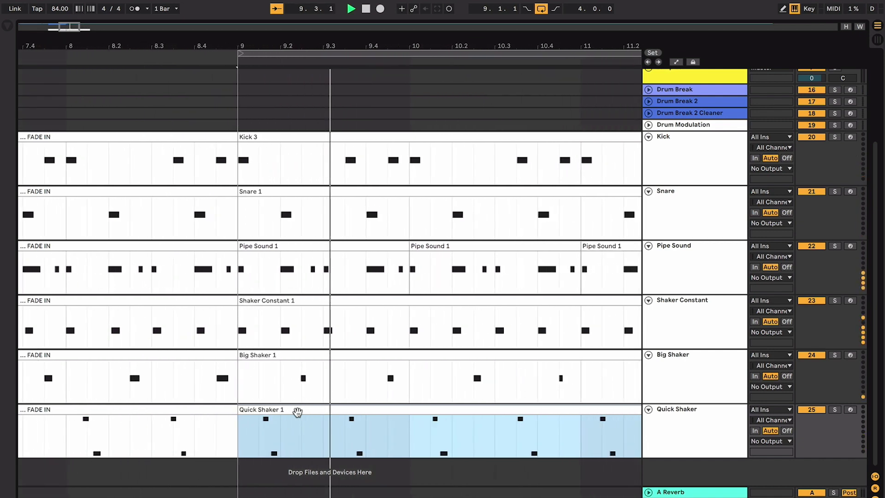
key("space")
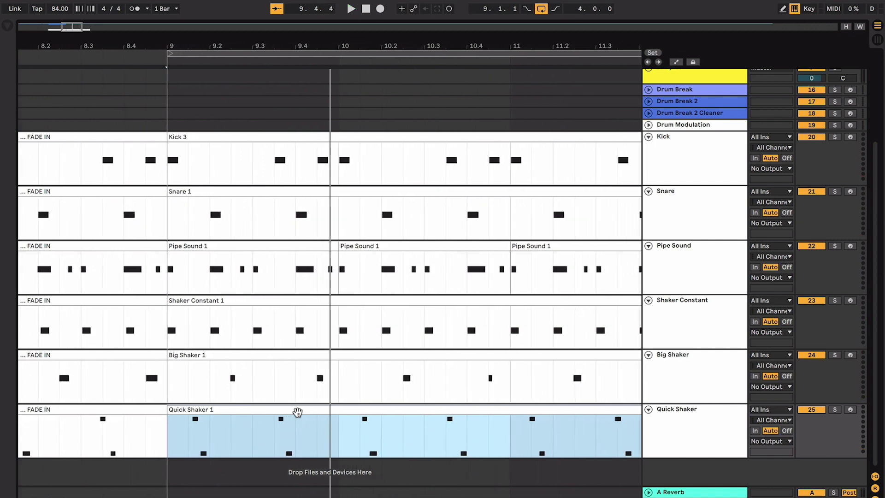
key("space")
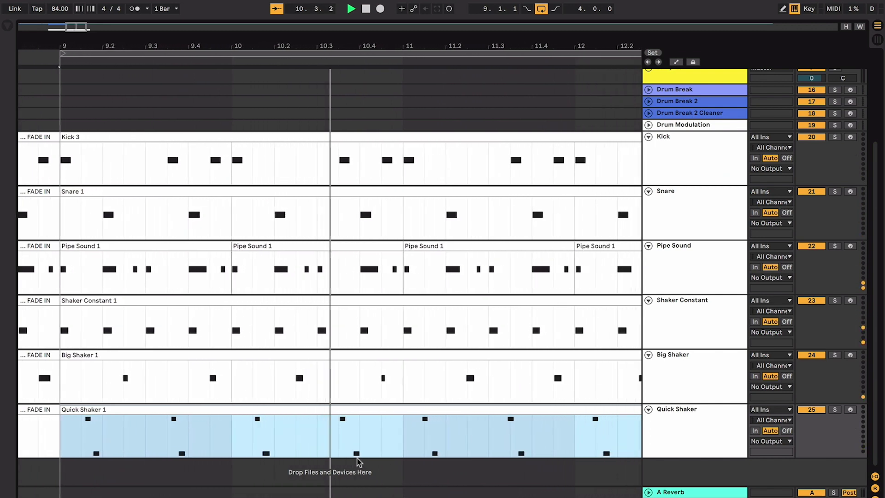
Stop playback and consolidate the bar 9 to 13 clips on the tracks from Kick through Quick Shaker
key("minus")
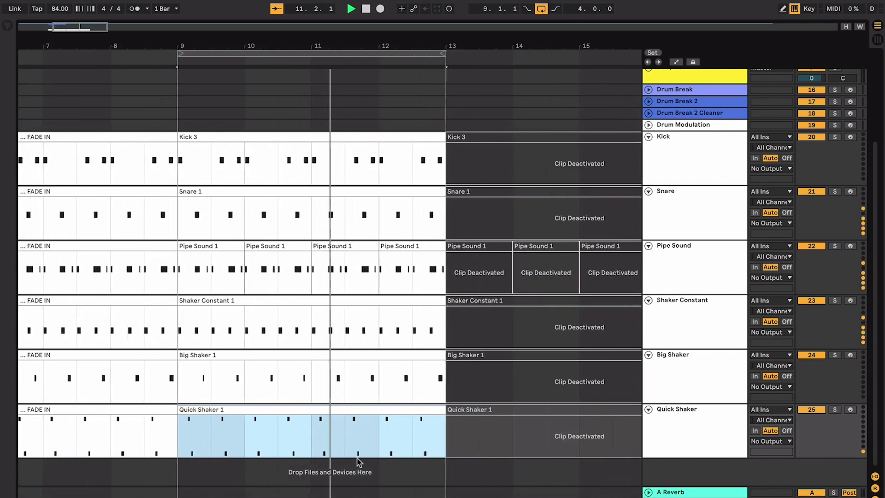
key("space")
left_click(337, 139, "shift")
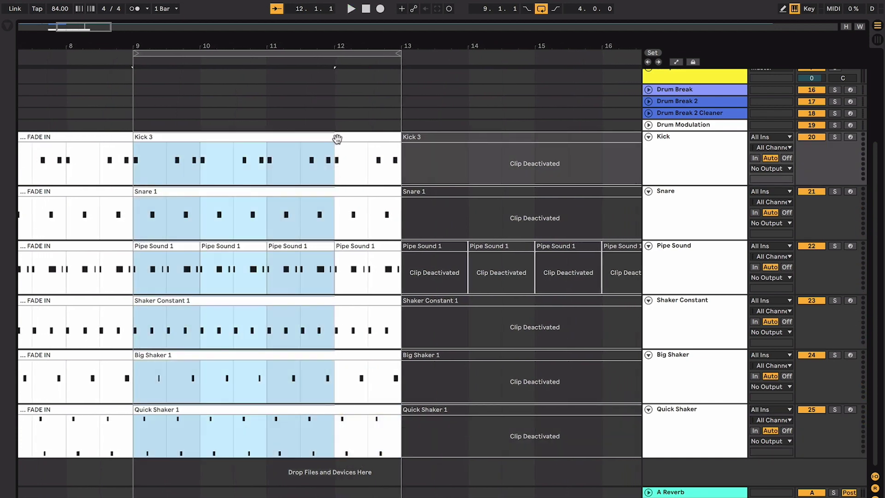
key("ctrl+j")
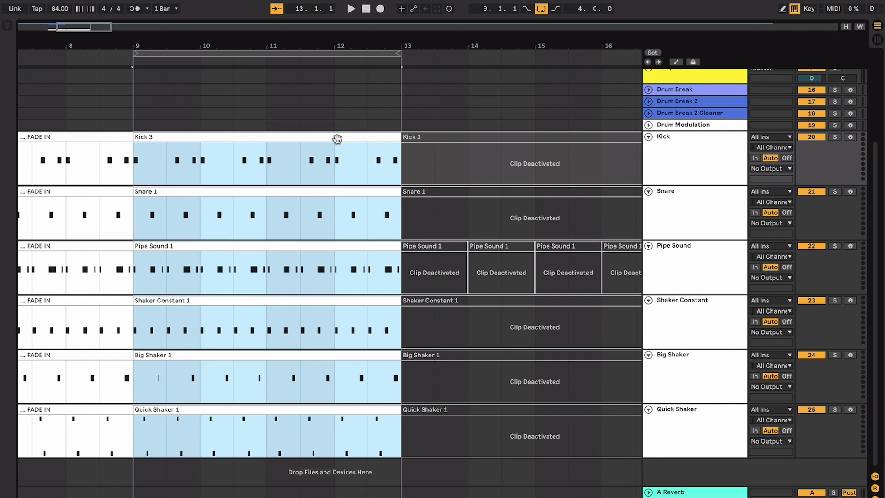
Unfold the Pads, Bass, Slap Sound and Weird Synth tracks together
scroll(324, 162, "left", 3)
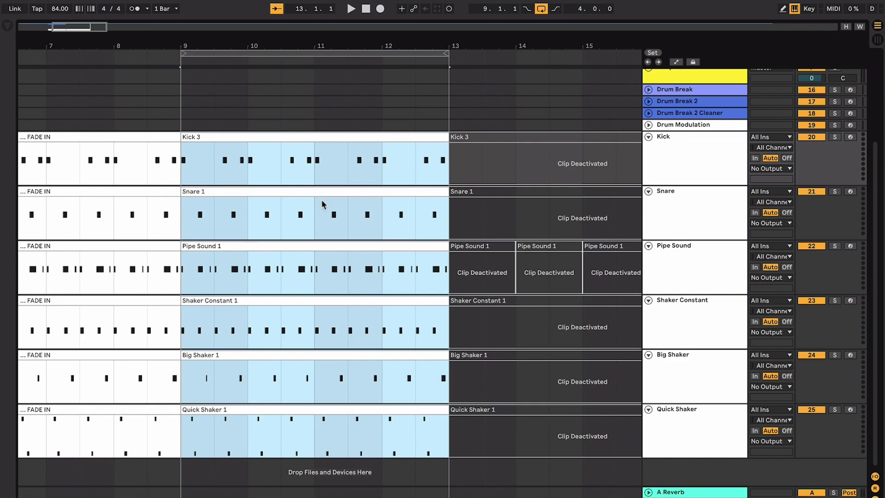
scroll(395, 318, "up", 5)
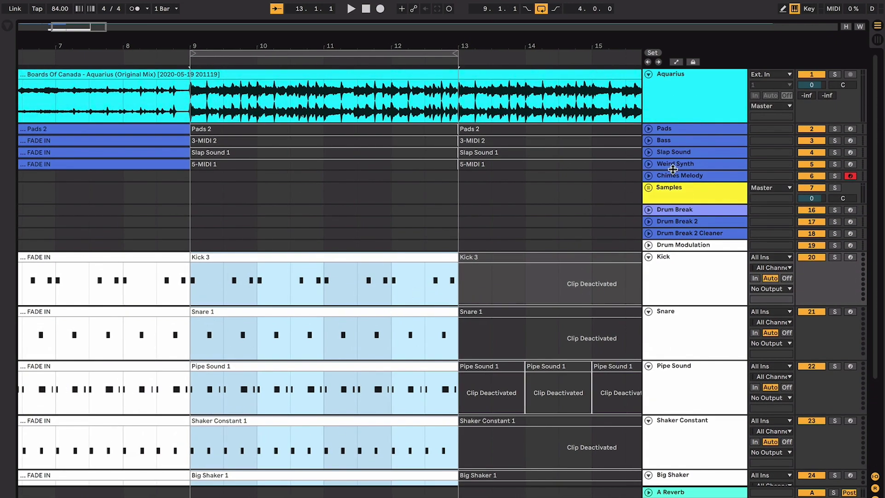
left_click(676, 164)
left_click(678, 131, "shift")
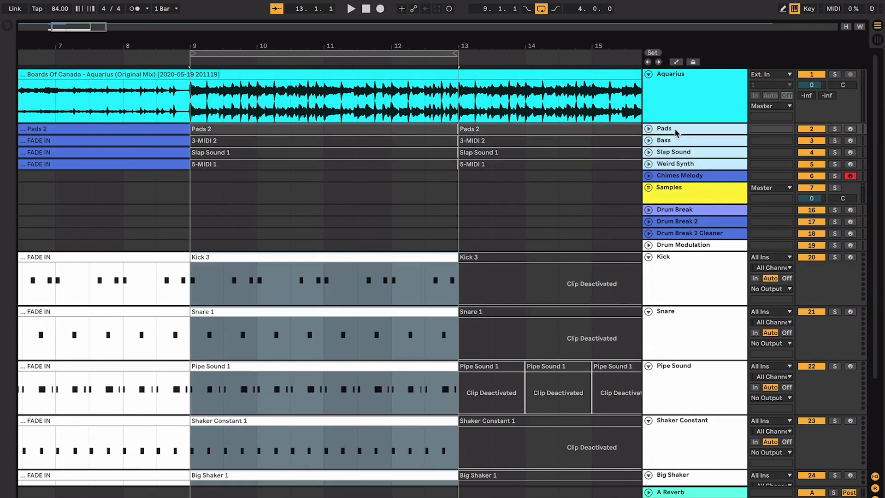
left_click(648, 152)
left_click(381, 139)
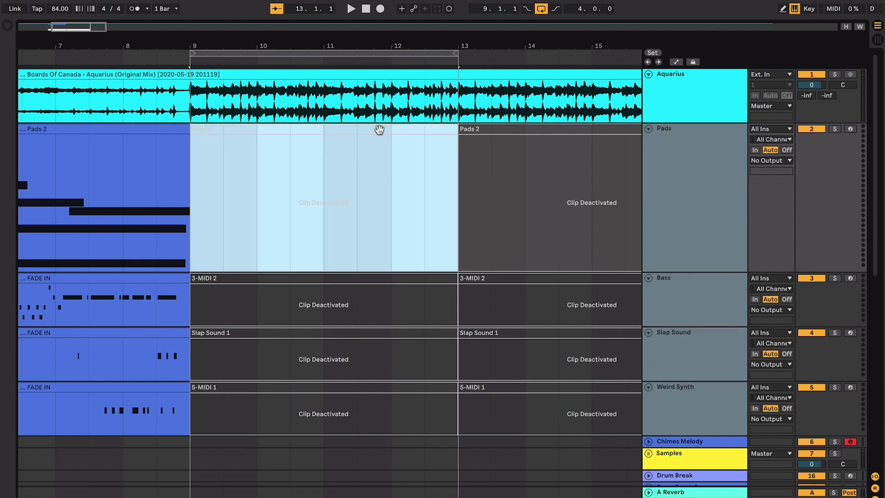
left_click(401, 416, "shift")
scroll(406, 429, "down", 1)
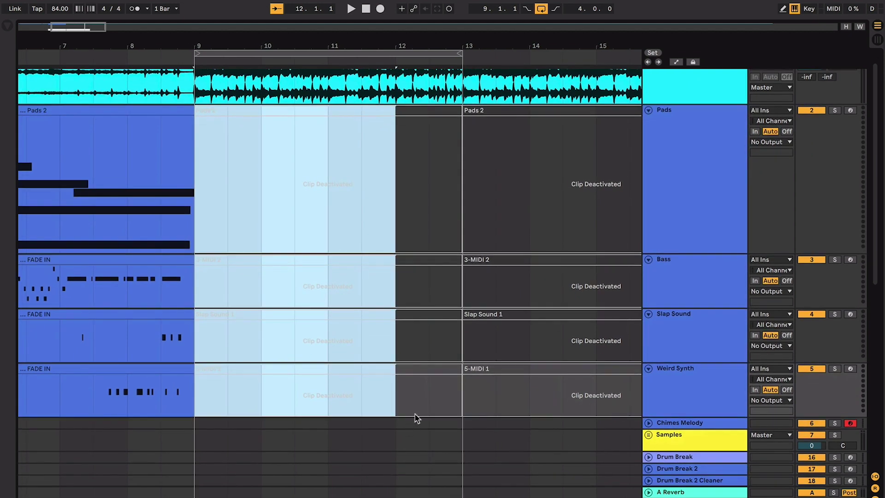
key("0")
scroll(441, 364, "up", 1)
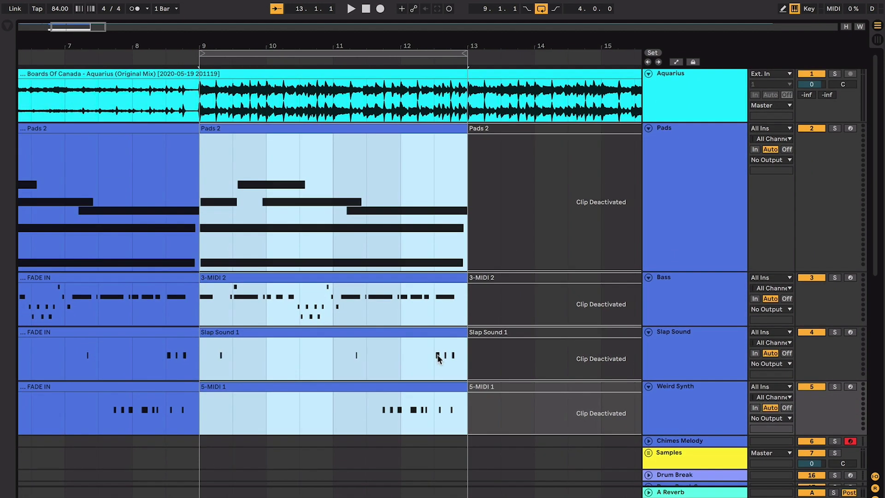
key("0")
left_click(390, 277)
left_click(400, 387, "shift")
Activate only the Pads 2 clip at bar 9 and view the earlier pad clips before it
left_click(369, 146)
left_click(367, 129)
key("0")
scroll(180, 186, "left", 2)
scroll(179, 185, "left", 5)
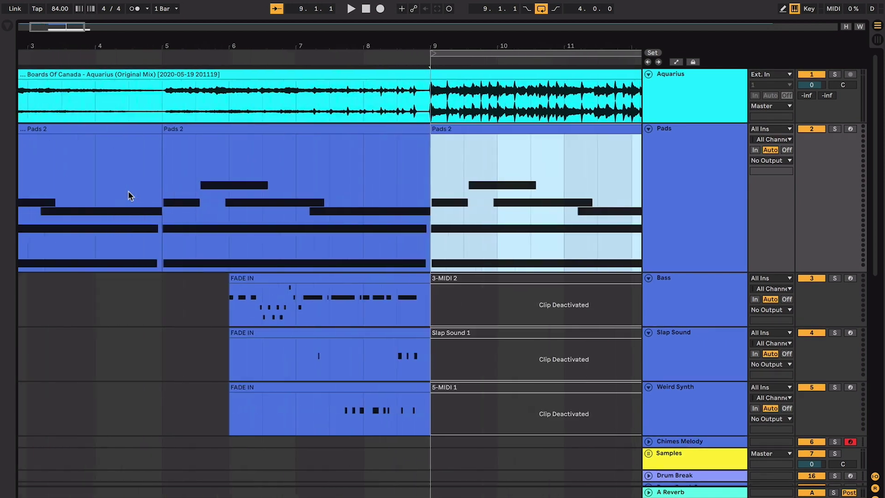
Activate the 3-MIDI 2 clip at bar 9 on the Bass track and play the loop
scroll(192, 184, "right", 5)
left_click(484, 273)
key("0")
key("space")
scroll(452, 277, "up", 5)
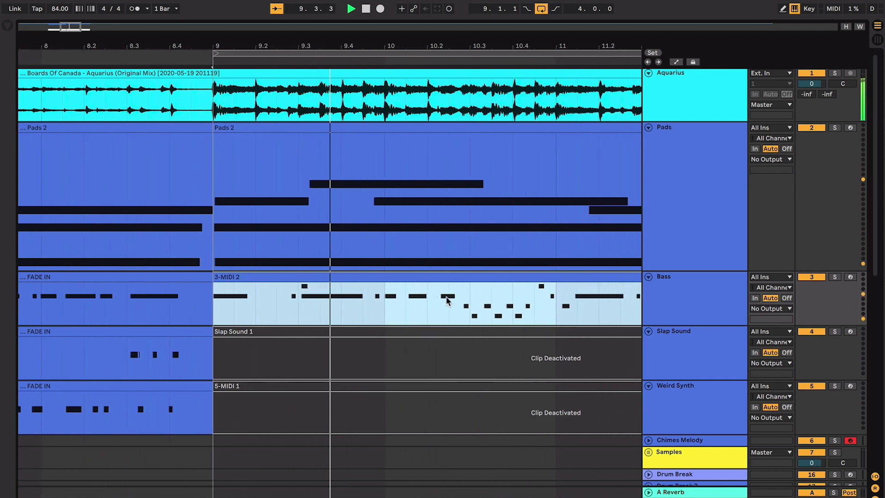
Stop playback and look at the notes of the Bass clip at bar 9
double_click(386, 280)
key("space")
left_click(270, 262)
key("ctrl+alt+l")
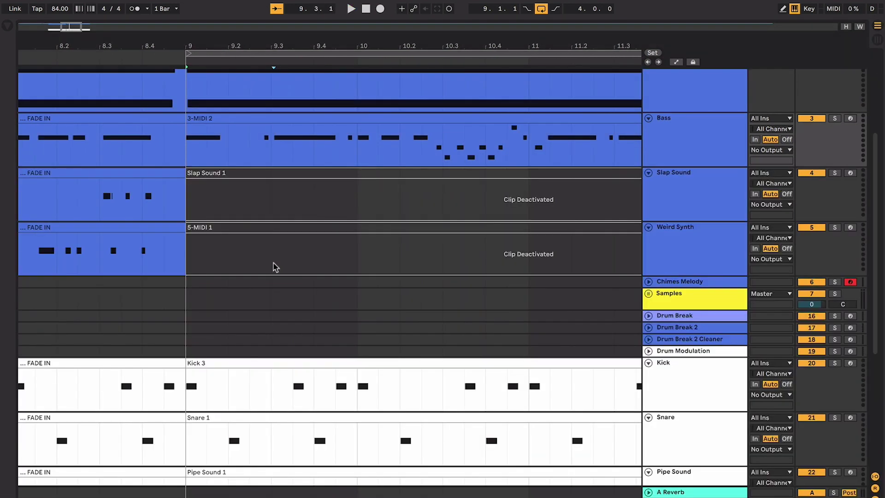
Play the bar 9 to 13 loop to hear the pads and bass with the drums
key("space")
scroll(422, 230, "up", 2)
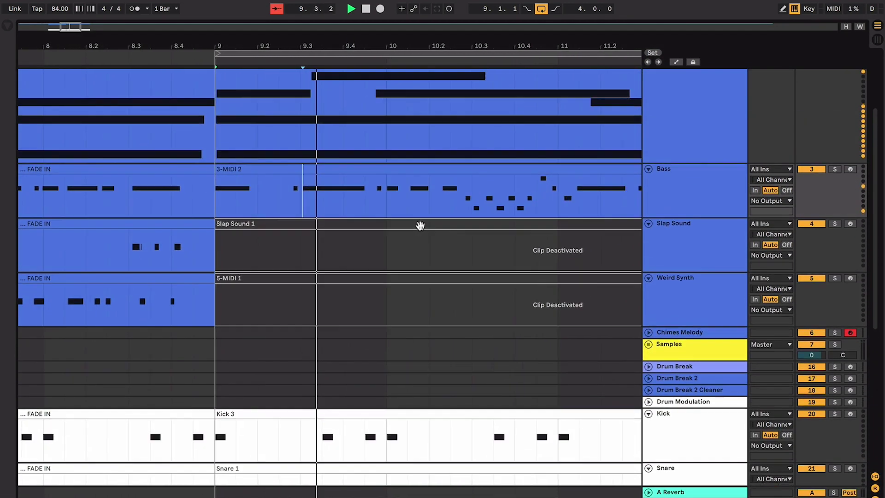
scroll(421, 230, "up", 3)
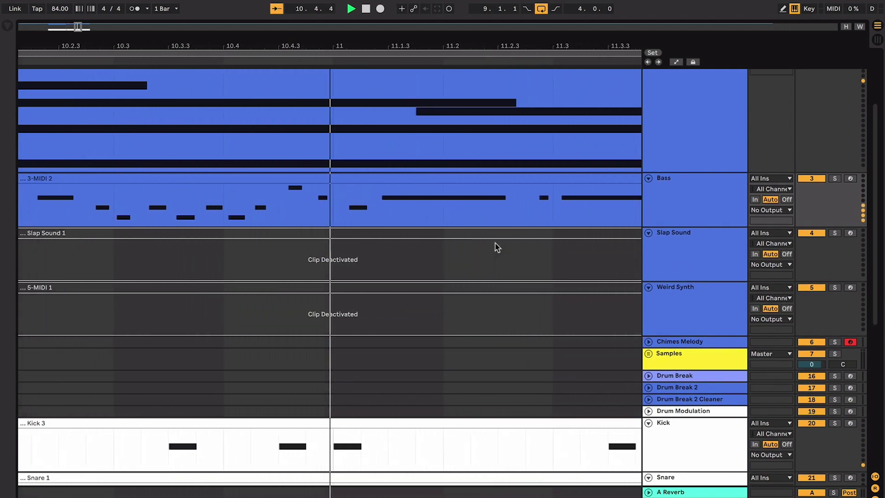
scroll(497, 248, "down", 3)
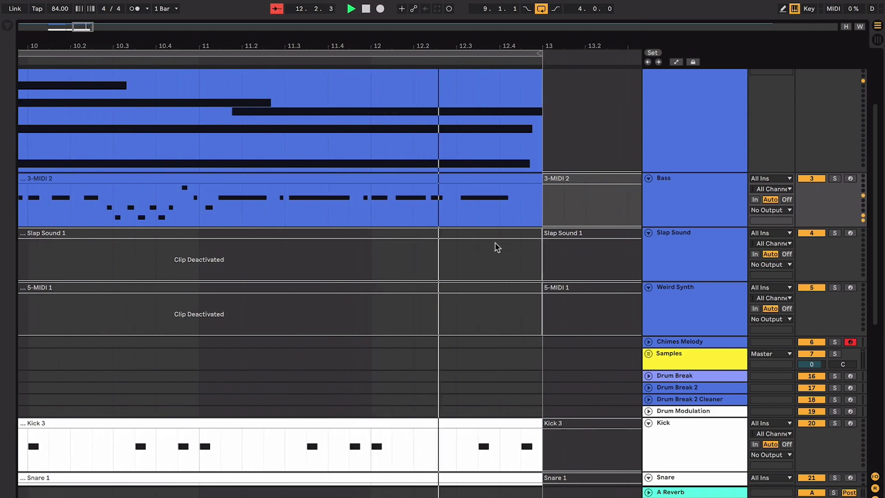
scroll(497, 247, "left", 5)
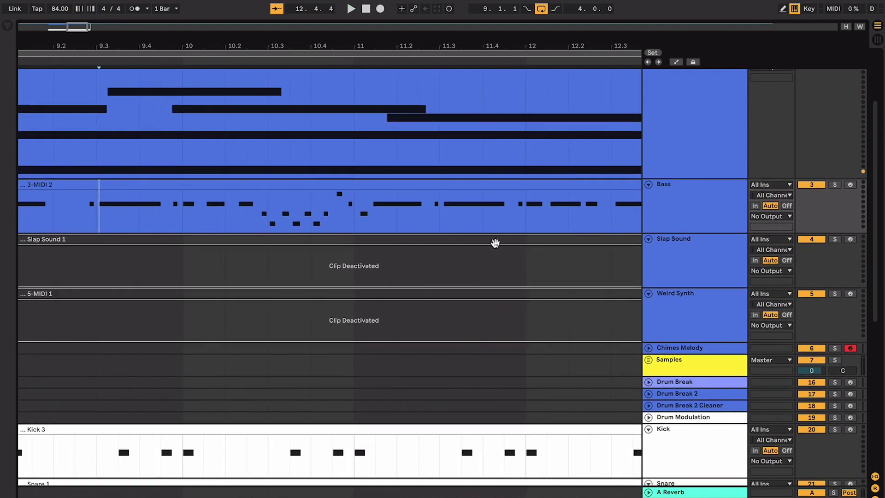
key("space")
Activate the Slap Sound 1 clip at bar 9
key("ctrl+l")
left_click(438, 241)
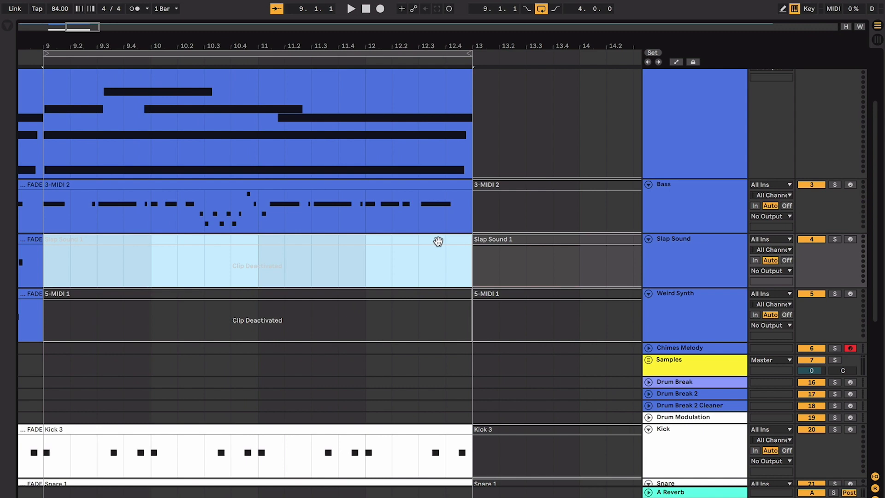
key("0")
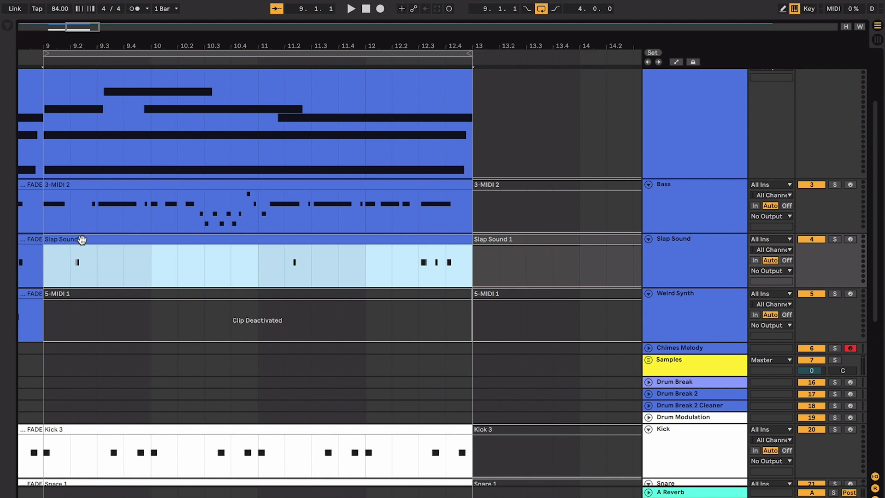
Play the bar 9 to 13 loop to hear the Slap Sound part with the other tracks
key("space")
scroll(82, 240, "up", 5)
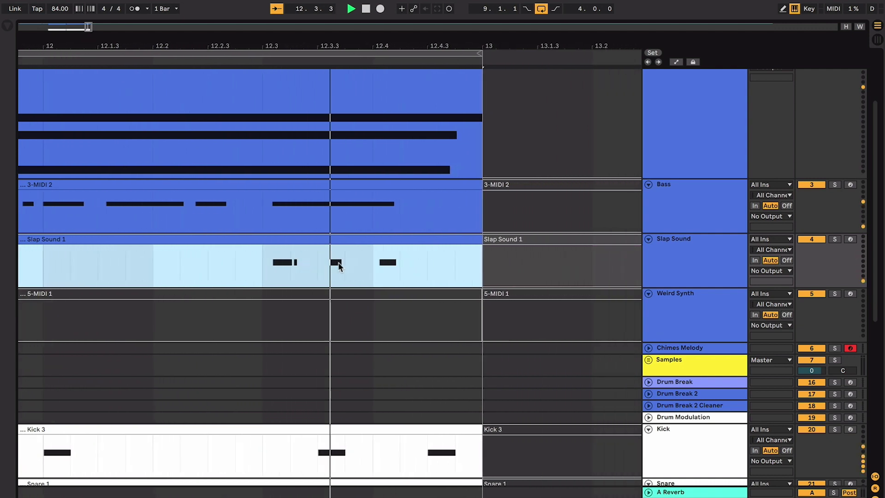
key("space")
Activate the 5-MIDI 1 clip at bar 9 on the Weird Synth track
key("minus")
key("minus")
key("minus")
key("minus")
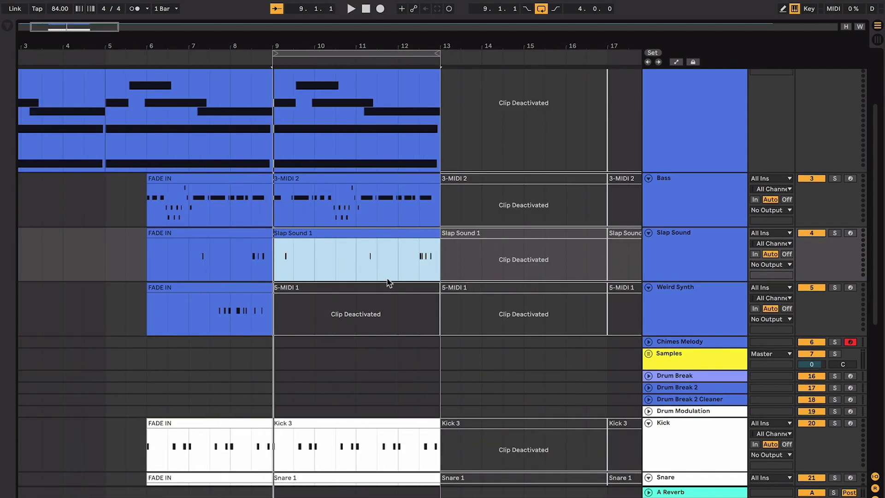
left_click(393, 286)
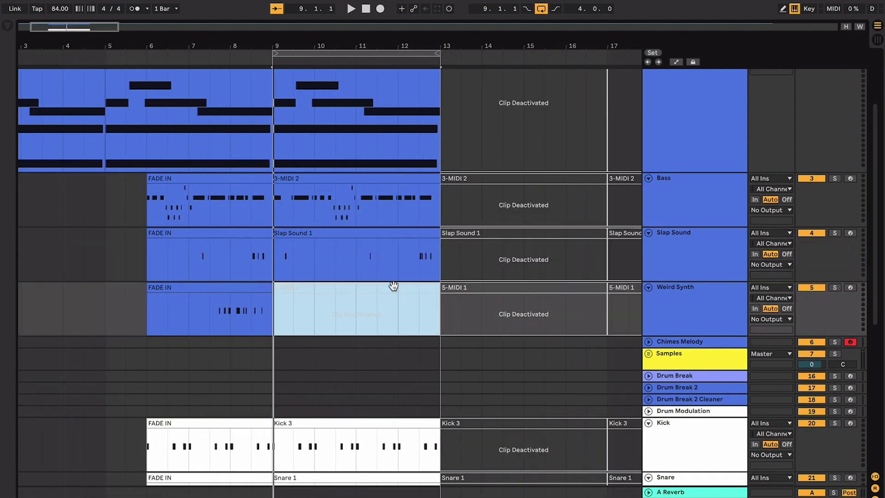
key("0")
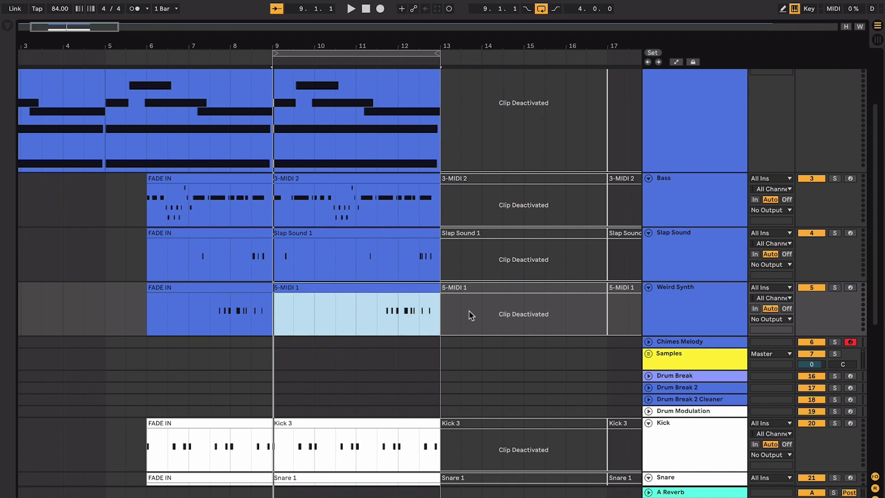
Play from bar 11 to hear the Weird Synth notes with the other parts
left_click(352, 307)
key("plus")
key("plus")
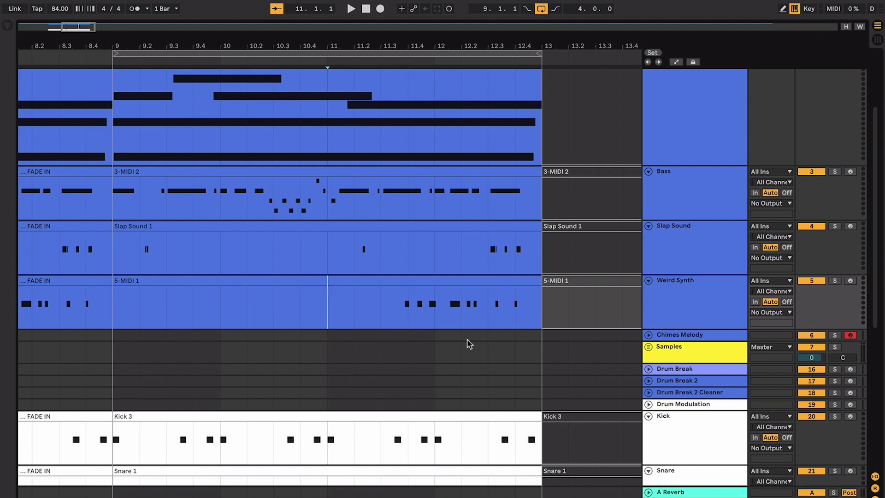
key("plus")
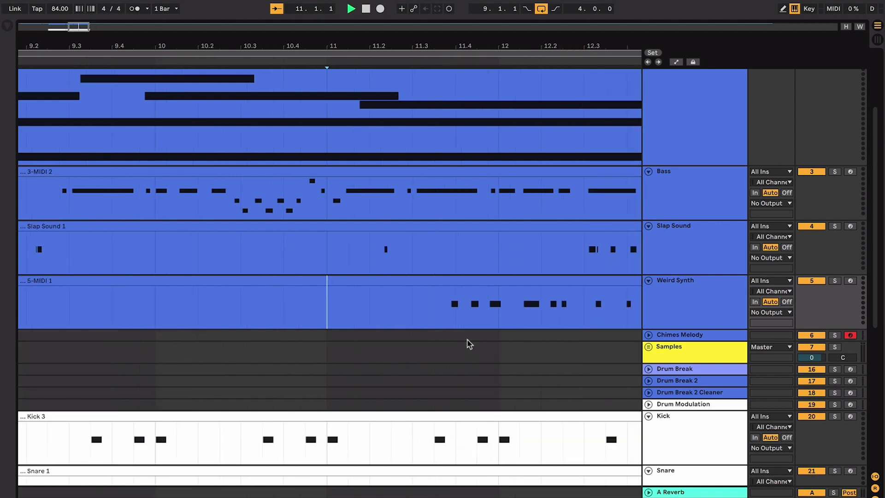
key("space")
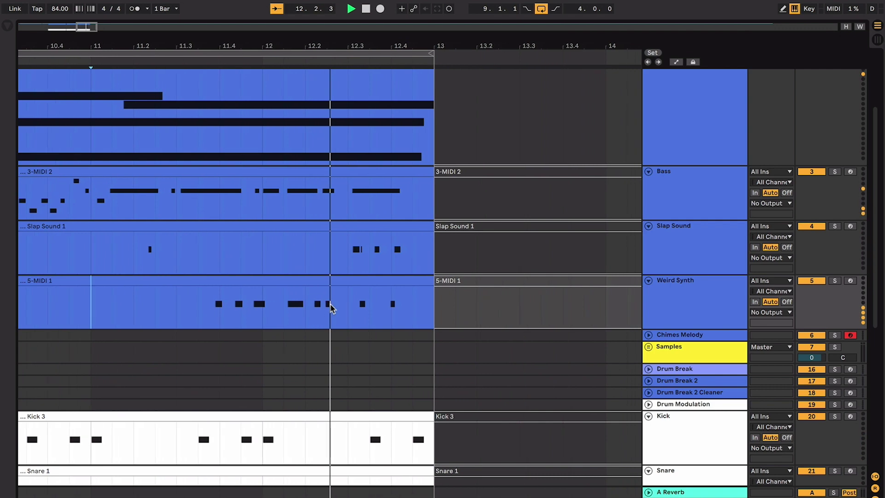
key("space")
Replay the passage from just before the first Weird Synth note in bar 11
left_click(129, 317)
key("space")
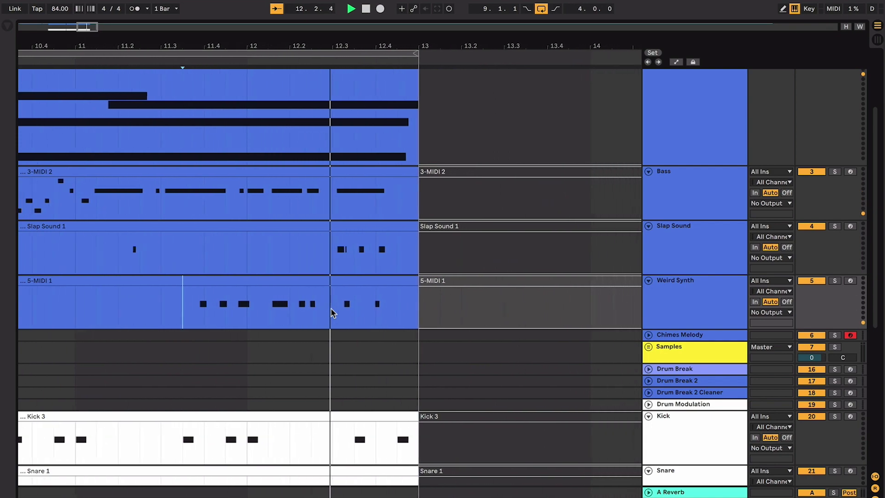
key("space")
Move the drum tracks from Kick to Quick Shaker directly beneath the Weird Synth track
key("minus")
key("minus")
scroll(331, 314, "left", 2)
scroll(331, 312, "left", 3)
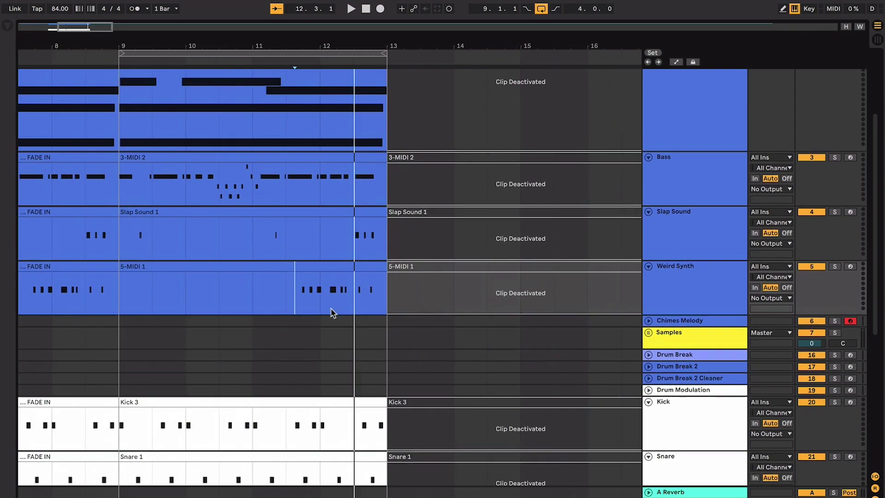
scroll(332, 312, "up", 3)
scroll(331, 313, "down", 10)
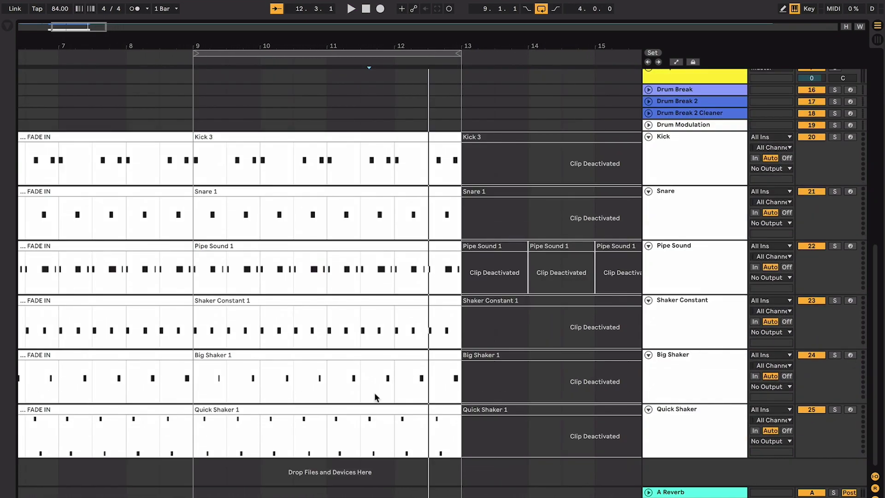
key("minus")
key("minus")
scroll(352, 342, "up", 3)
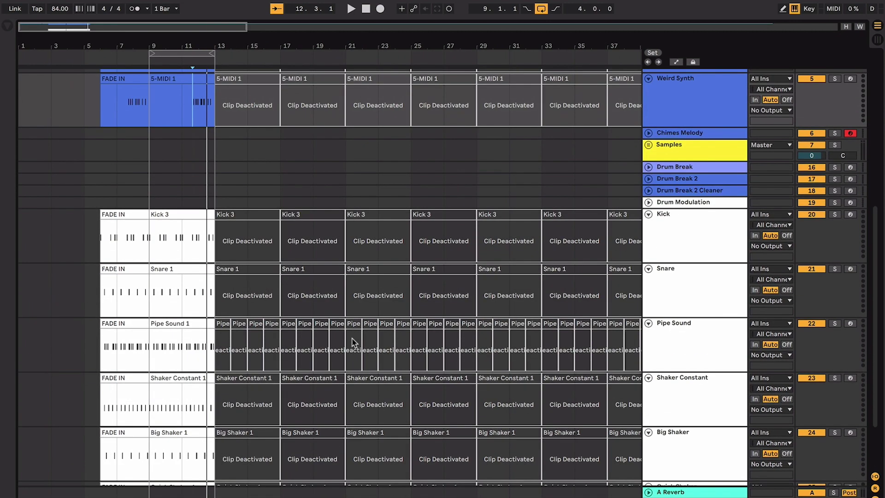
left_click(687, 223)
scroll(687, 223, "down", 3)
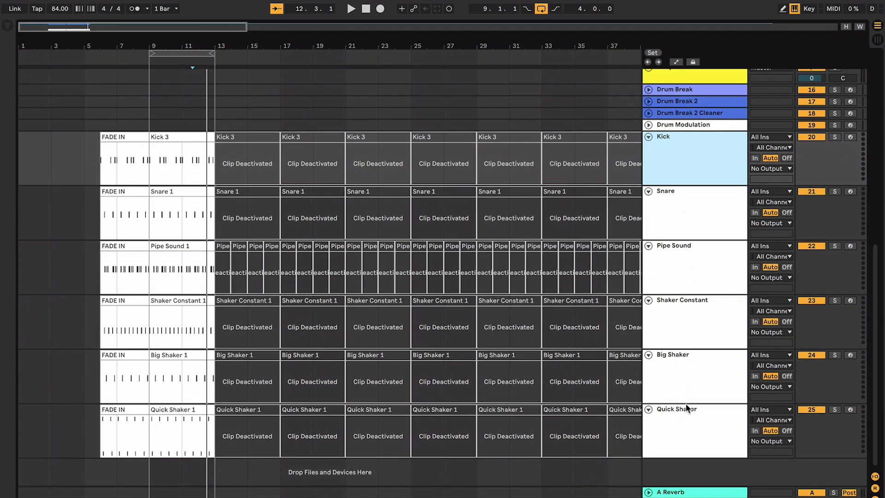
left_click(691, 423, "shift")
scroll(669, 217, "up", 7)
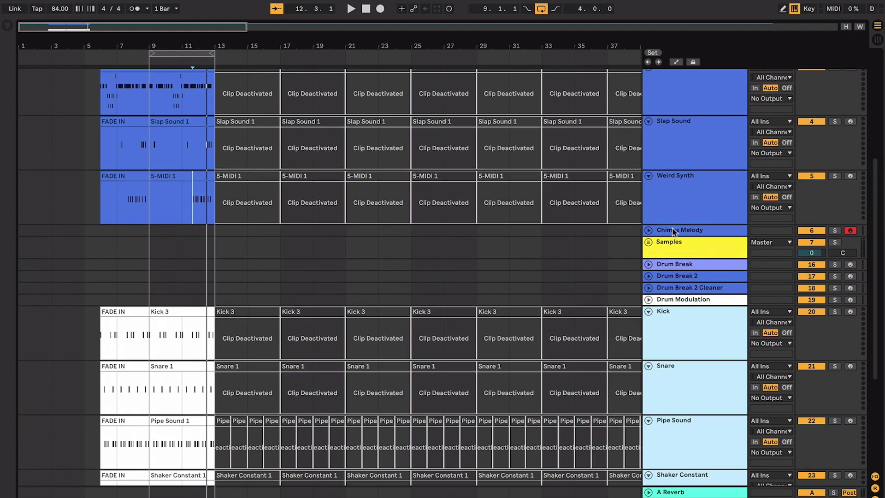
left_click_drag(681, 312, 682, 229)
Select all tracks and reduce their heights together so more of the arrangement fits in view
scroll(700, 239, "up", 8)
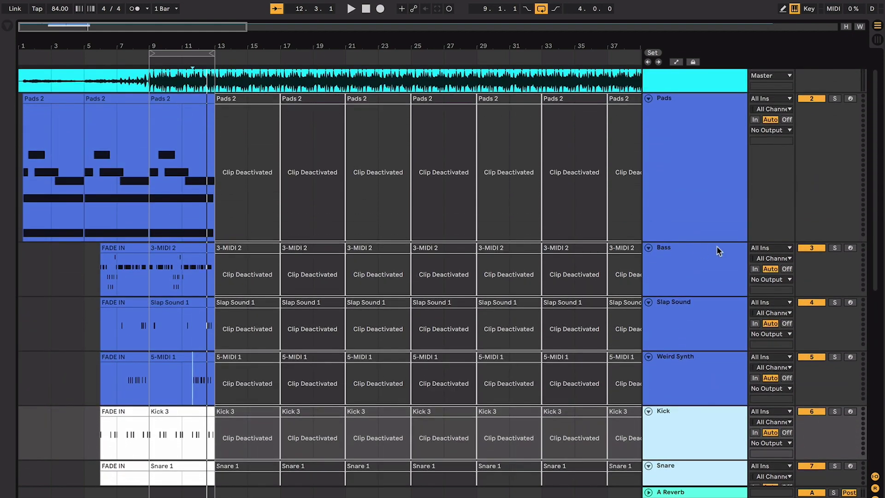
left_click(681, 301)
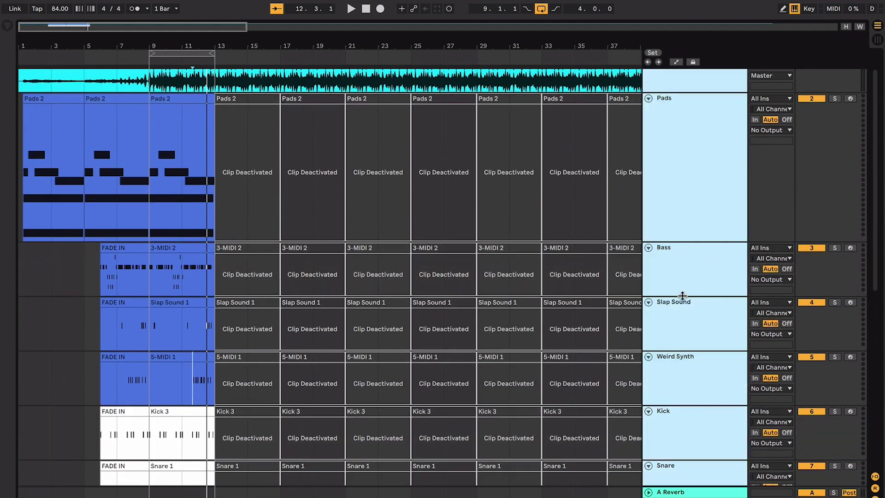
left_click(682, 300)
left_click(683, 302)
left_click_drag(683, 295, 679, 266)
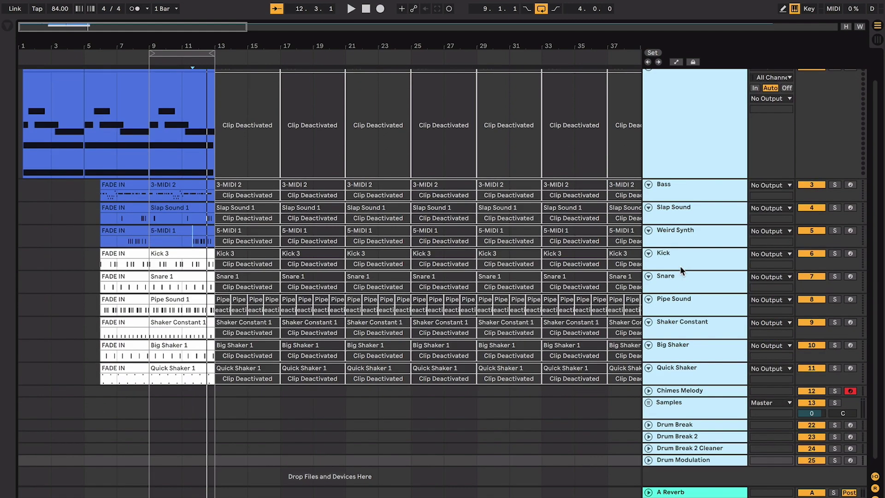
Activate all clips from bar 13 to bar 33 on the tracks from Pads to Quick Shaker
left_click(394, 187)
scroll(394, 190, "up", 2)
left_click(263, 93)
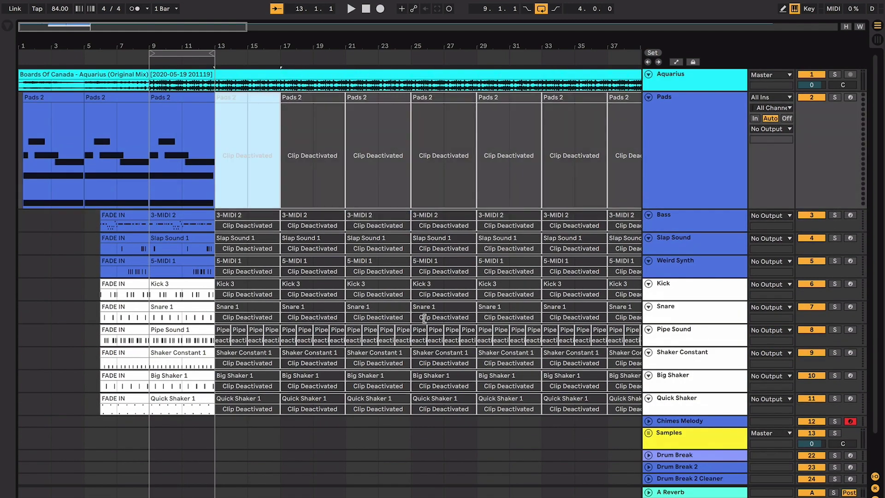
left_click(466, 410, "shift")
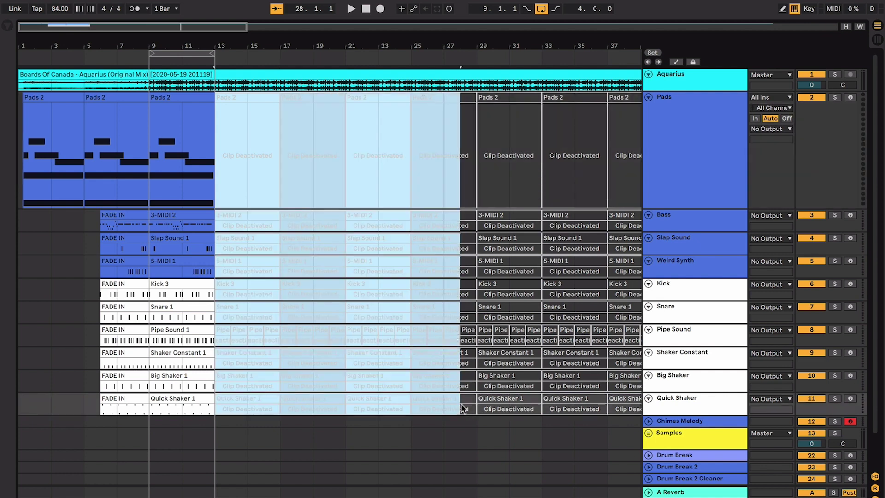
key("shift+Right")
key("shift+Right")
key("shift+Right")
key("shift+Right")
key("shift+Right")
key("0")
key("plus")
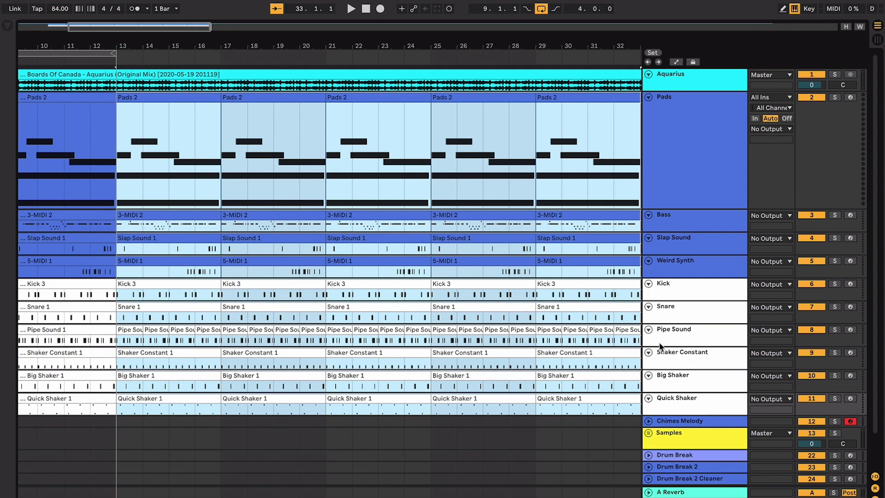
Turn off looping and play the arrangement from bar 9
key("z")
key("space")
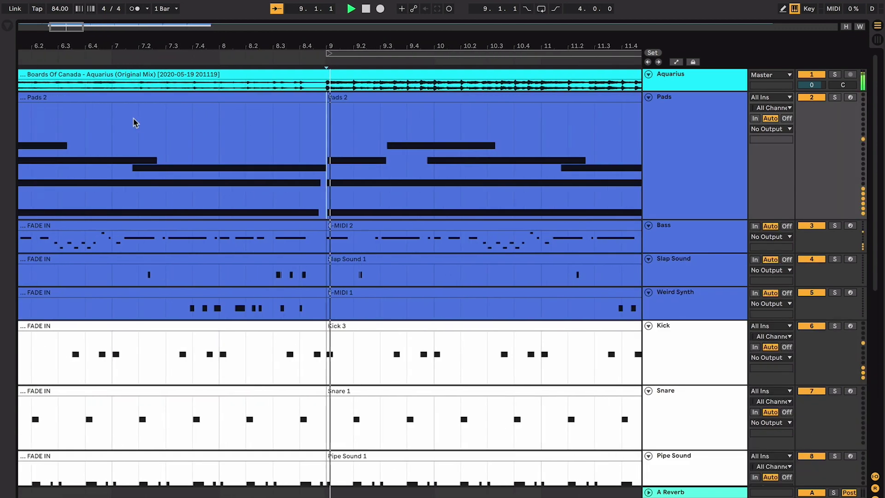
scroll(134, 123, "down", 1)
key("plus")
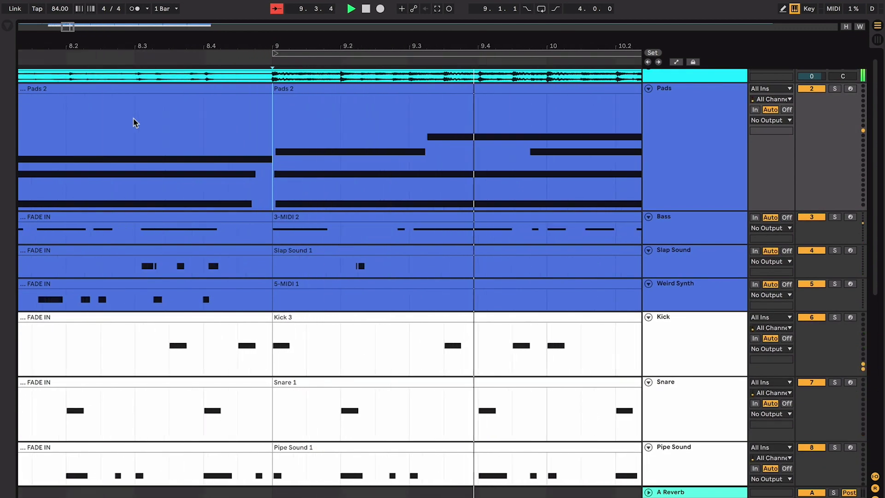
scroll(618, 108, "up", 3)
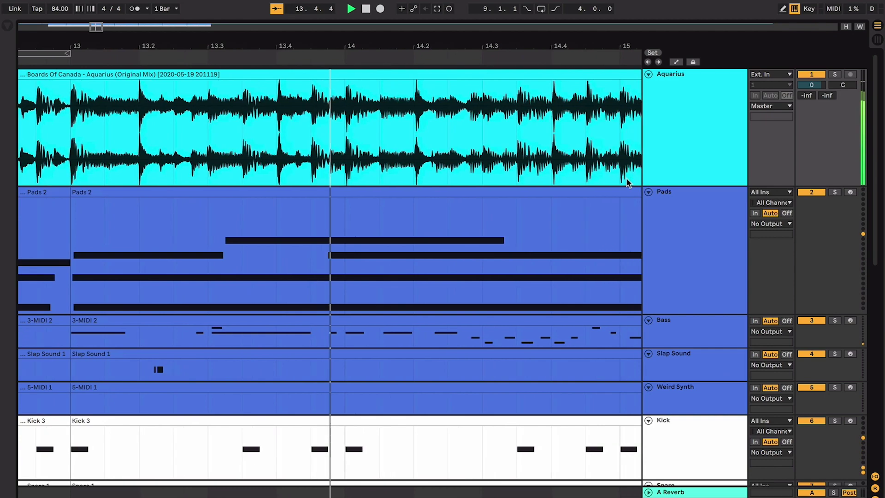
Look through the drum, bass, synth and pad tracks while the arrangement plays on to bar 32
scroll(627, 183, "down", 10)
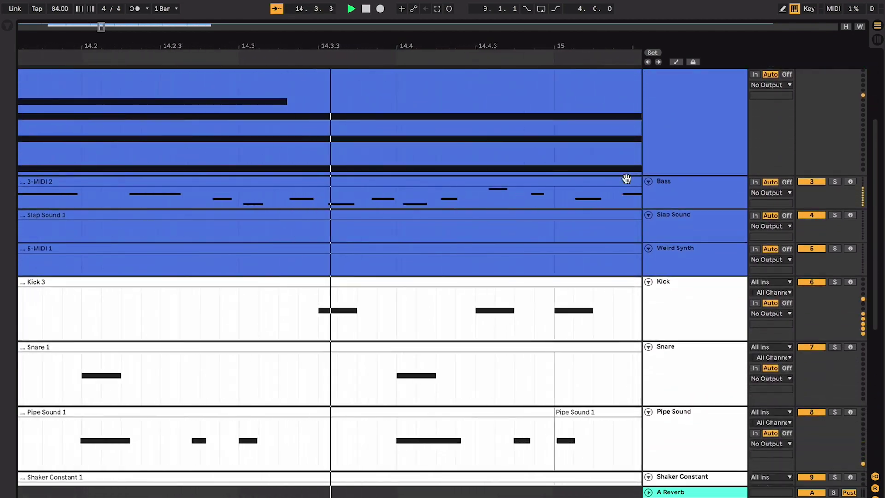
scroll(627, 183, "down", 5)
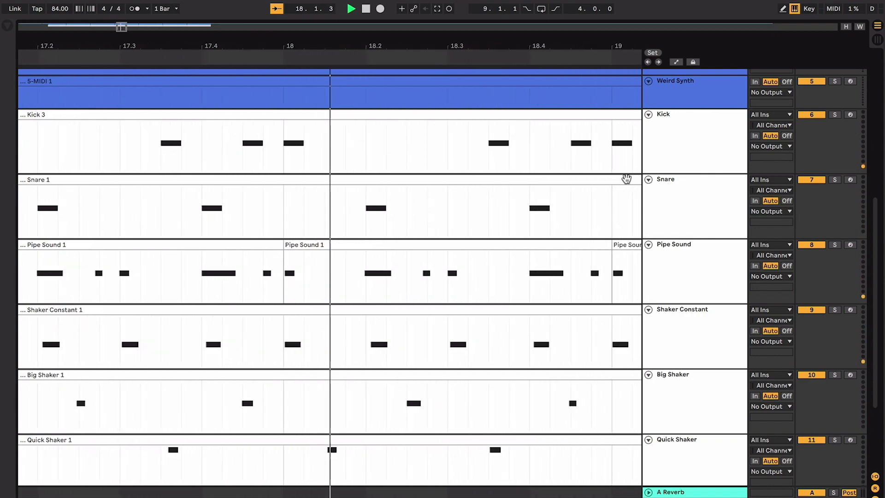
scroll(627, 178, "down", 8)
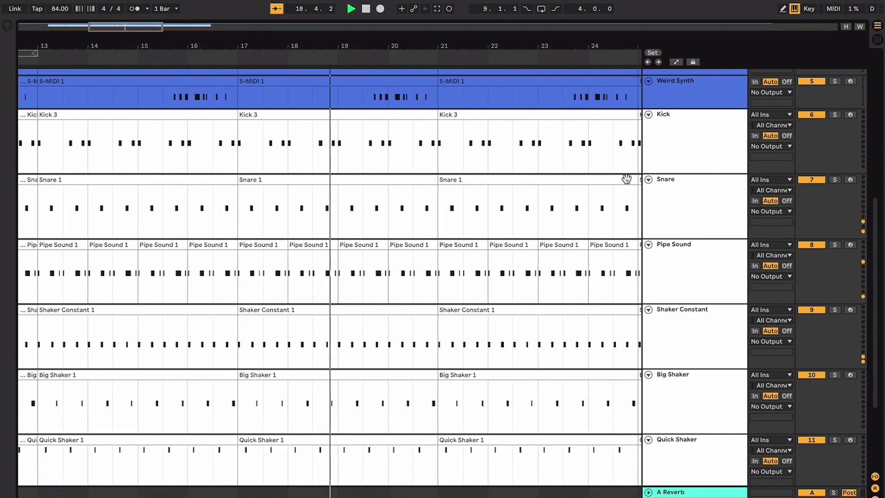
scroll(627, 179, "up", 5)
scroll(627, 178, "down", 3)
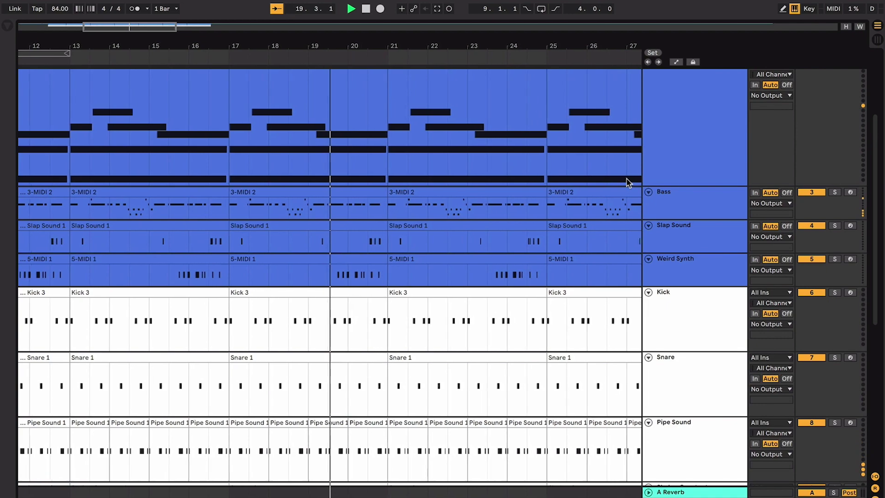
scroll(627, 178, "down", 2)
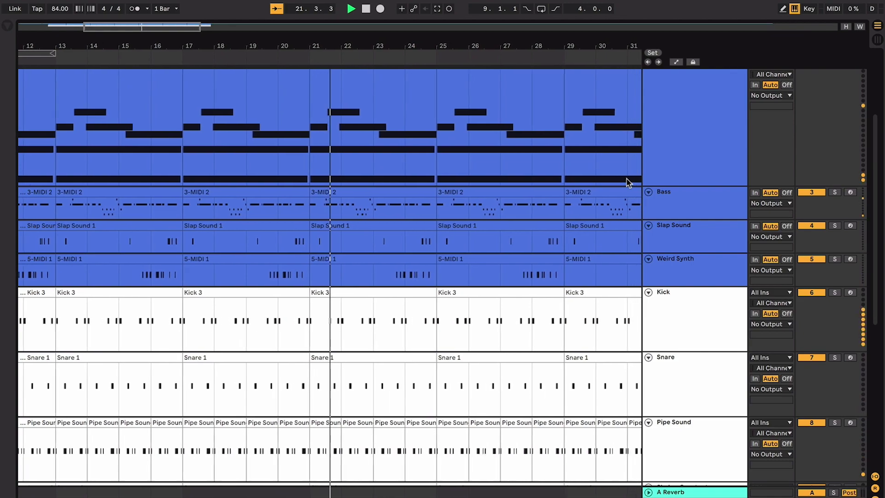
scroll(626, 181, "up", 5)
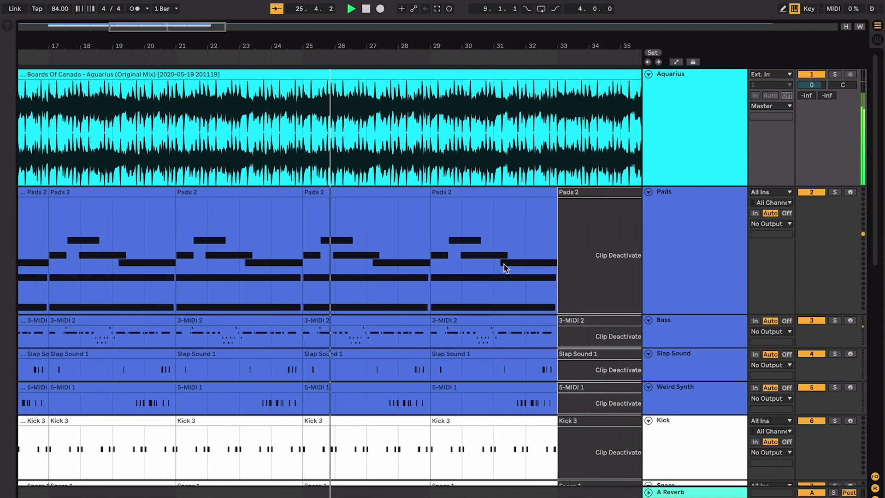
scroll(504, 264, "down", 1)
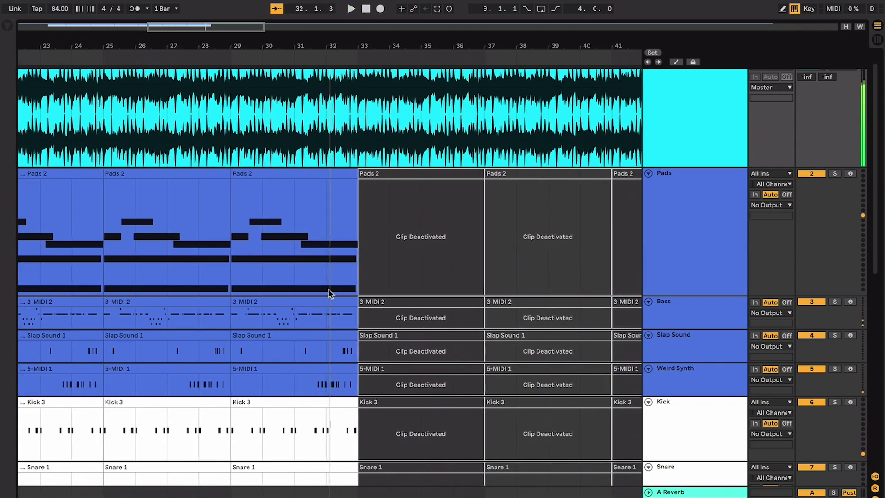
Unfold the Samples group and activate the Yeah That's Right clip in the second half of bar 31
scroll(317, 282, "down", 10)
scroll(317, 281, "up", 4)
scroll(321, 290, "down", 5)
left_click(648, 394)
scroll(430, 409, "down", 3)
left_click(350, 353)
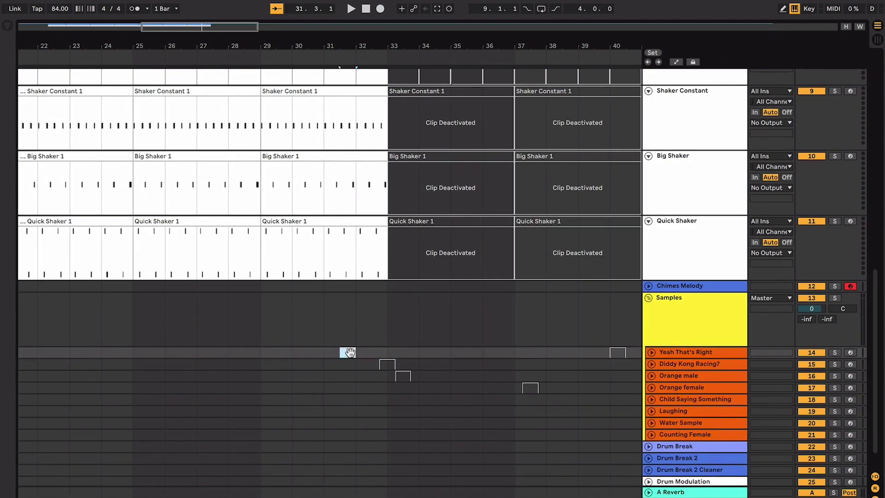
Unfold the Yeah That's Right track and play from bar 31 to hear its vocal sample
left_click(652, 353)
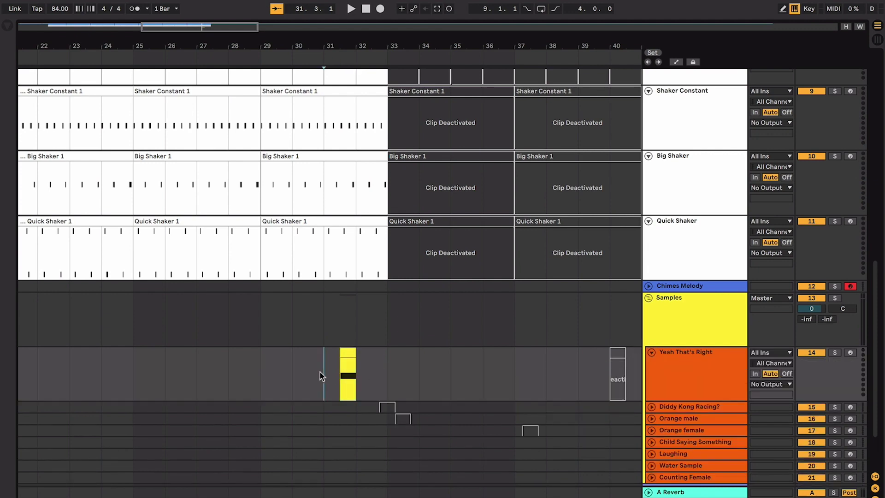
key("space")
scroll(320, 372, "up", 5)
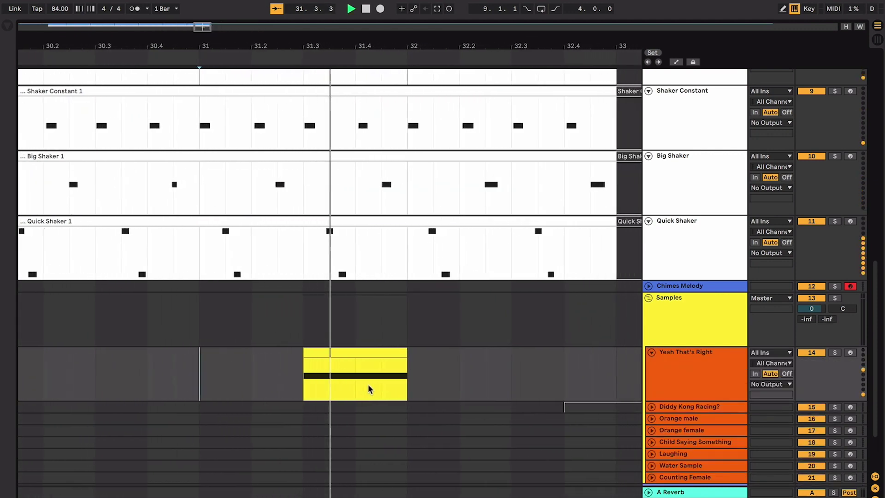
scroll(368, 389, "down", 5)
key("space")
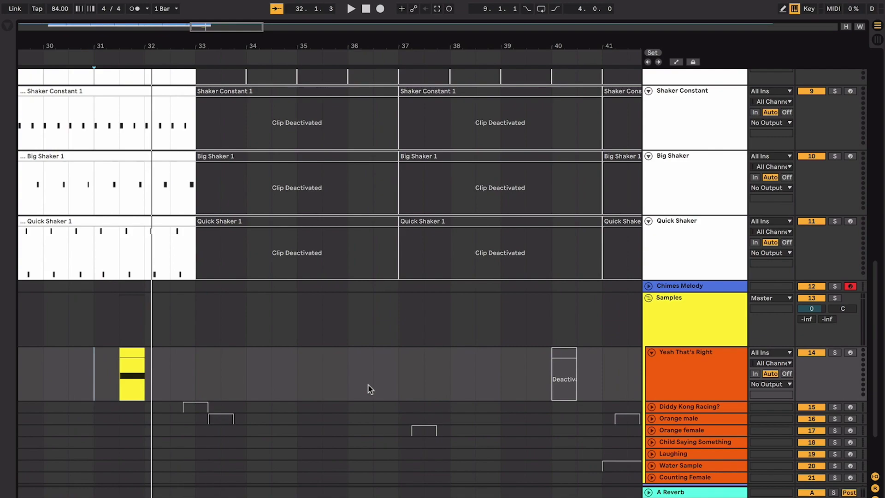
Look back over the arrangement from bar 9 through the Samples group to the Yeah That's Right clip in bar 31
scroll(368, 389, "down", 8)
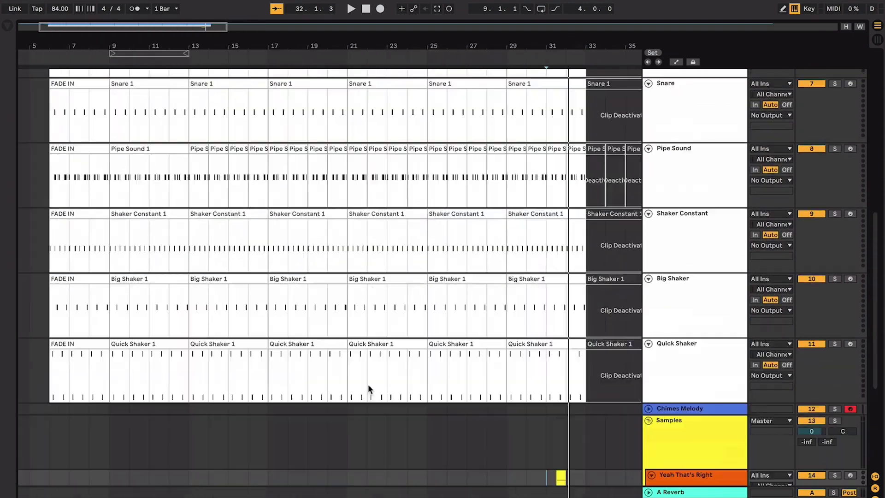
scroll(367, 388, "up", 10)
left_click(121, 320)
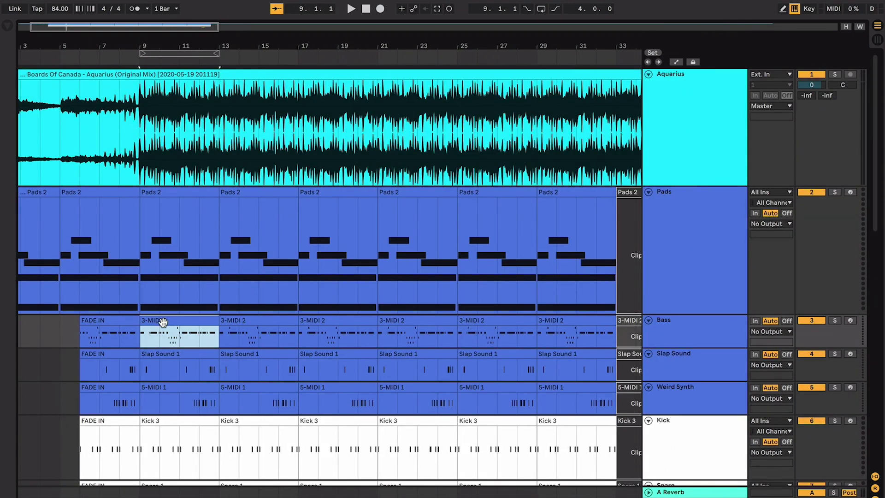
scroll(161, 326, "down", 10)
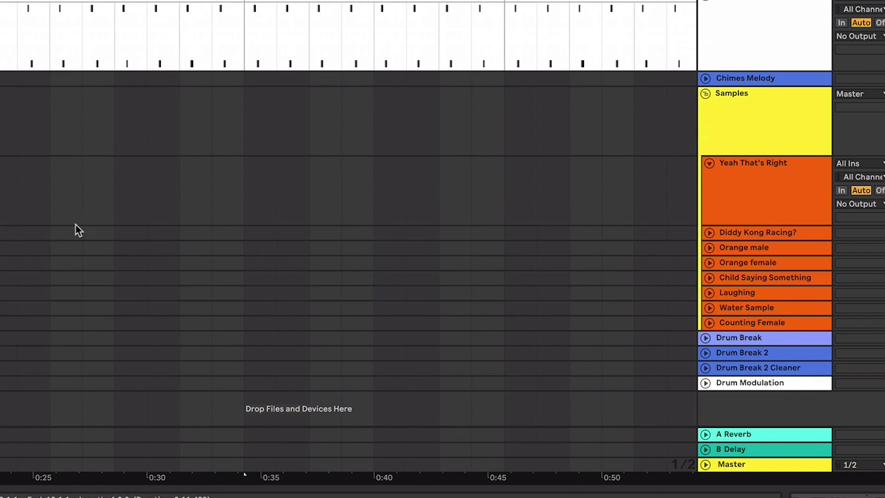
scroll(76, 225, "up", 3)
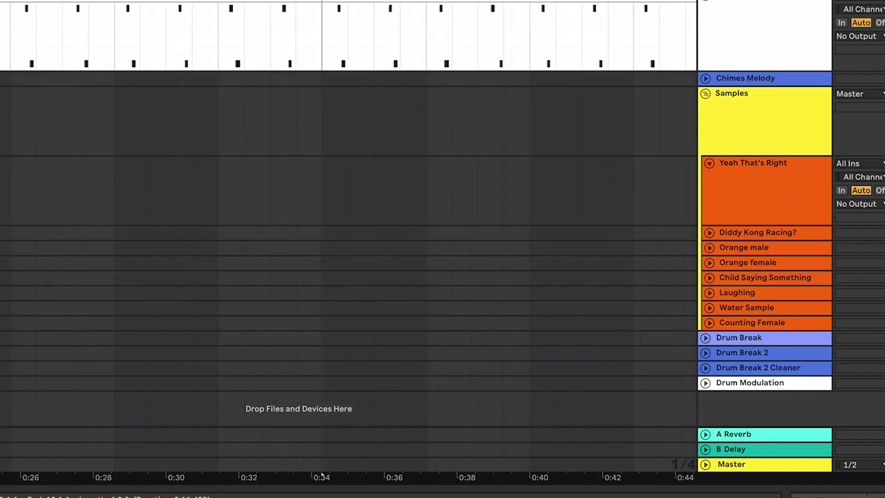
left_click_drag(322, 475, 508, 475)
scroll(89, 441, "right", 20)
scroll(89, 441, "up", 1)
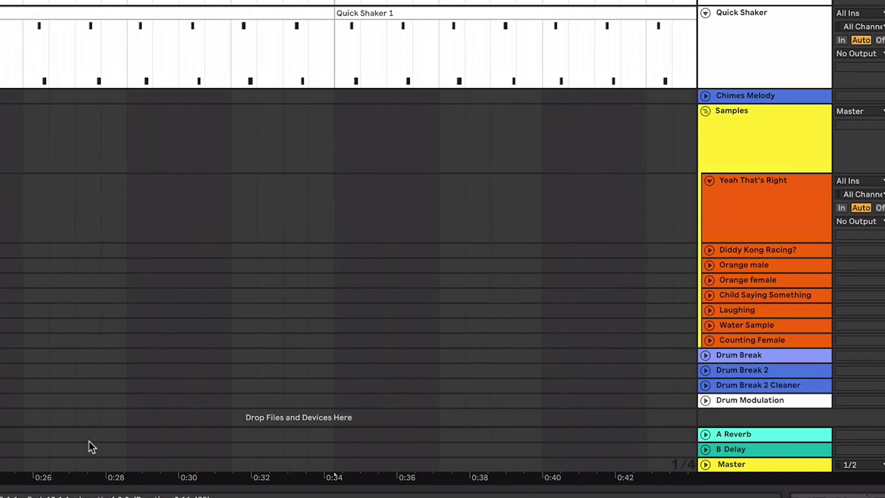
scroll(89, 441, "down", 1)
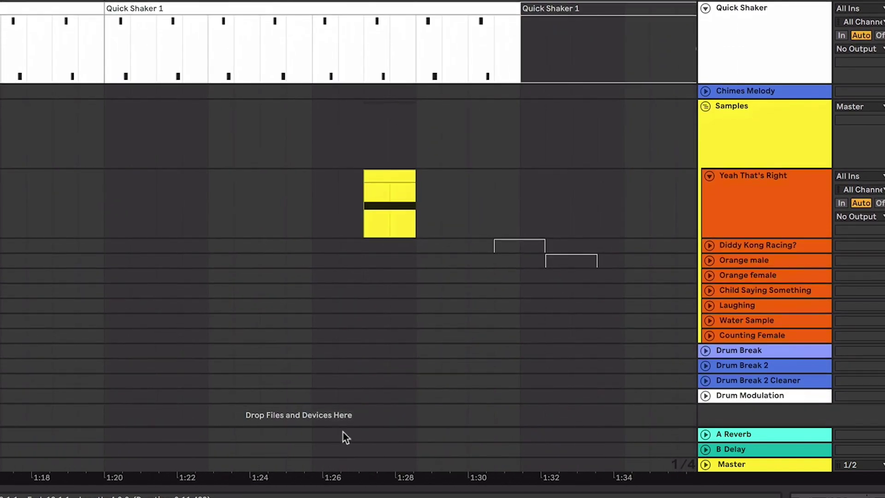
left_click(358, 227)
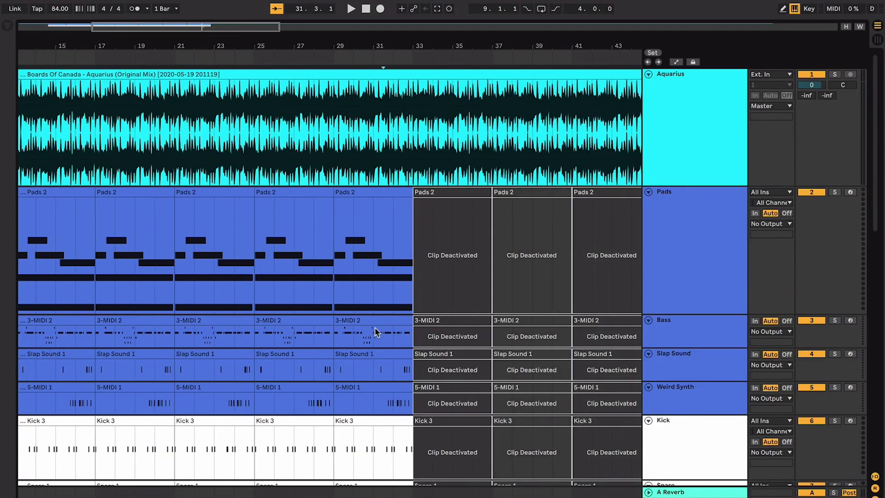
Examine the pad, bass, synth and drum clips that lead up to the Yeah That's Right sample
scroll(376, 332, "left", 5)
scroll(376, 332, "down", 3)
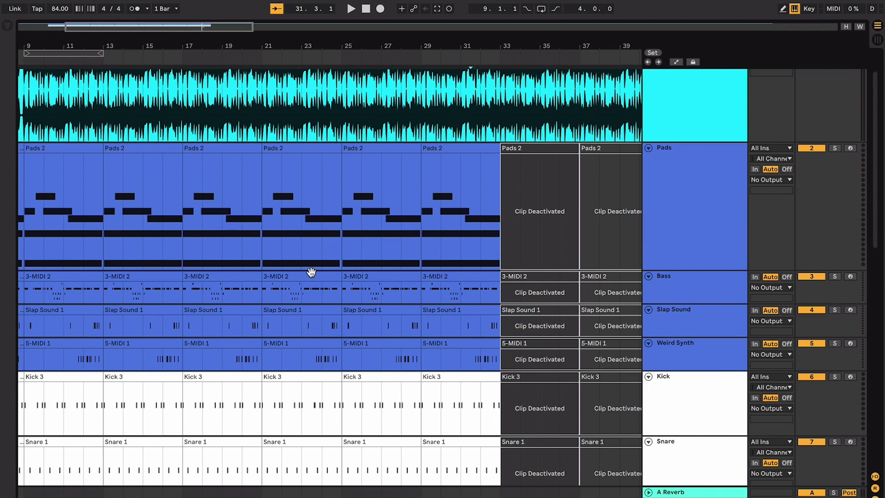
key("plus")
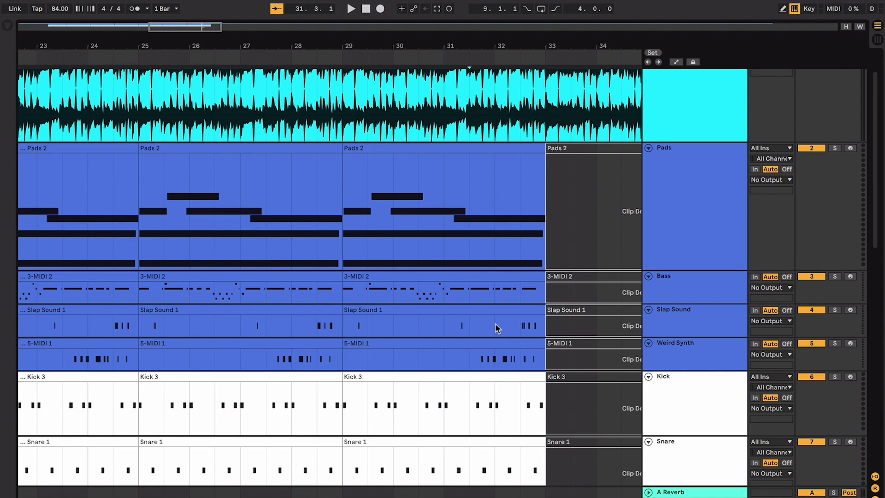
scroll(484, 369, "down", 10)
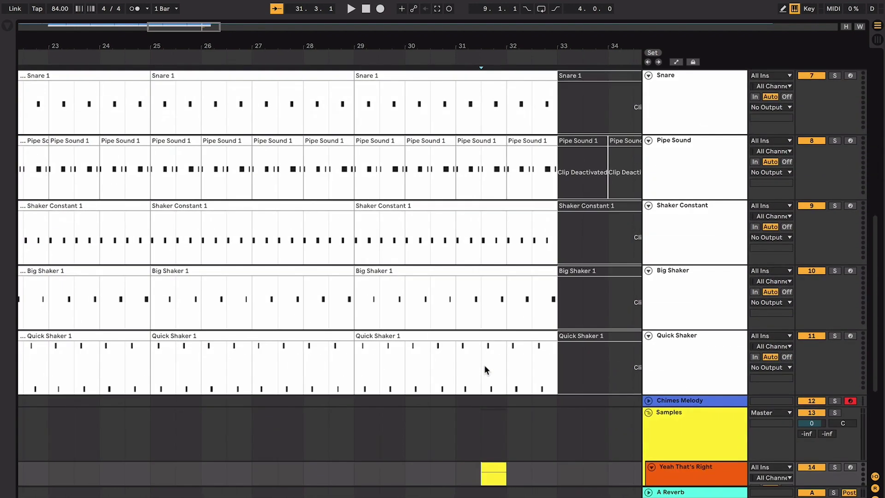
scroll(484, 368, "down", 3)
scroll(484, 369, "right", 2)
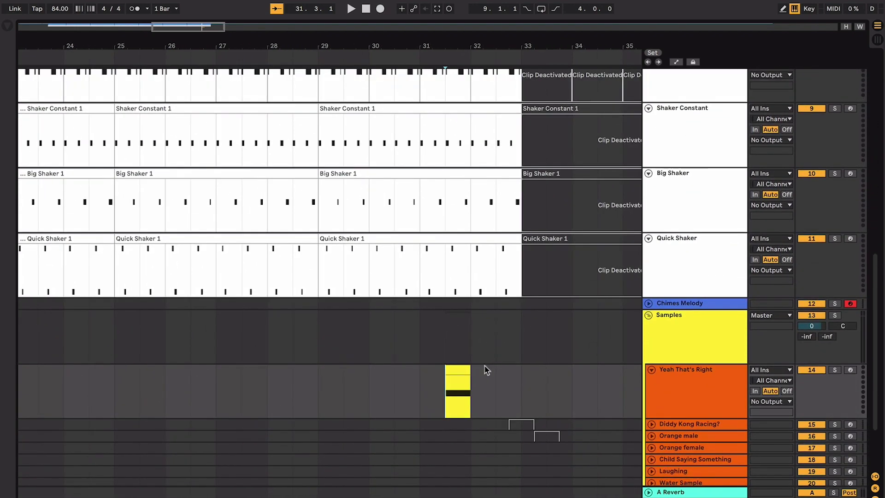
scroll(469, 370, "down", 1)
scroll(469, 371, "right", 1)
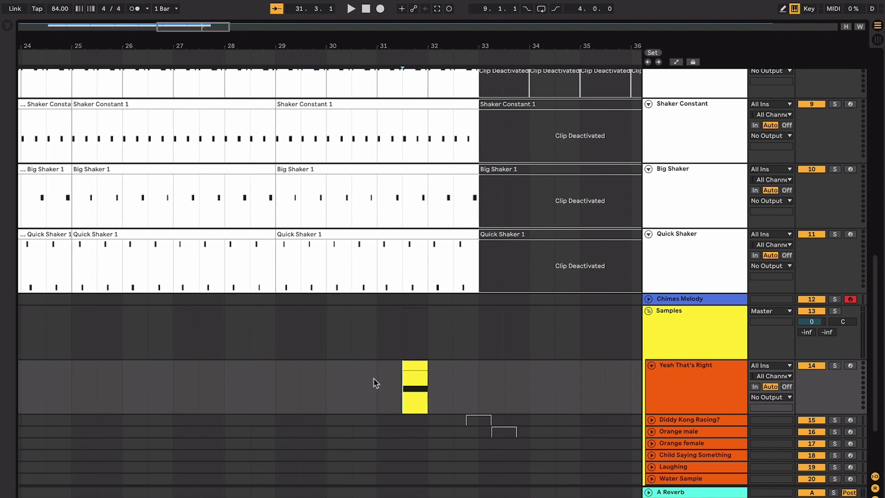
Activate the Diddy Kong Racing? clip at bar 32.4 and the Orange male clip at bar 33.2
scroll(375, 383, "right", 2)
scroll(375, 382, "down", 1)
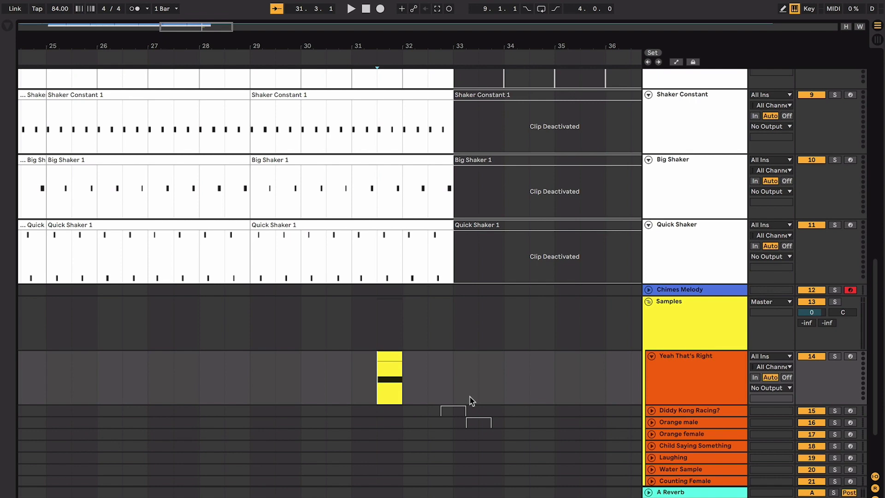
left_click_drag(502, 424, 435, 412)
Activate the pad, bass, slap, synth and drum clips from bar 33 to bar 53
scroll(435, 413, "down", 4, "ctrl")
scroll(458, 419, "up", 1)
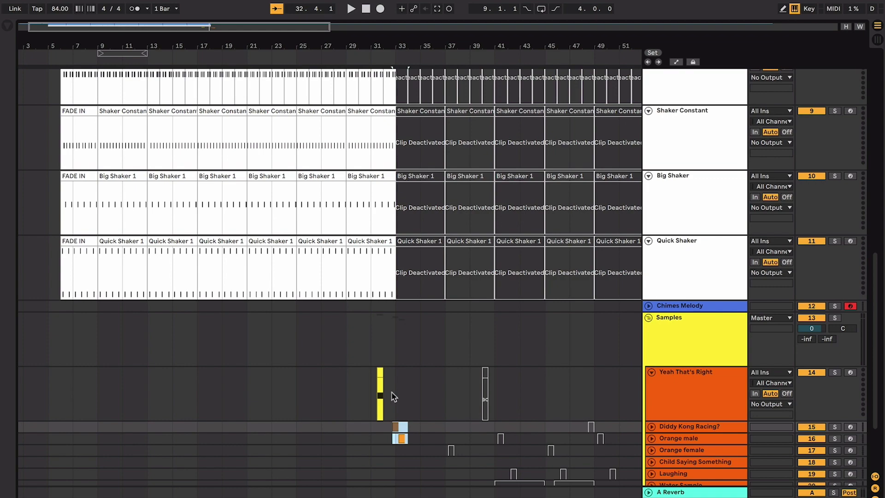
scroll(393, 396, "down", 3)
scroll(392, 396, "down", 5)
scroll(392, 395, "down", 1)
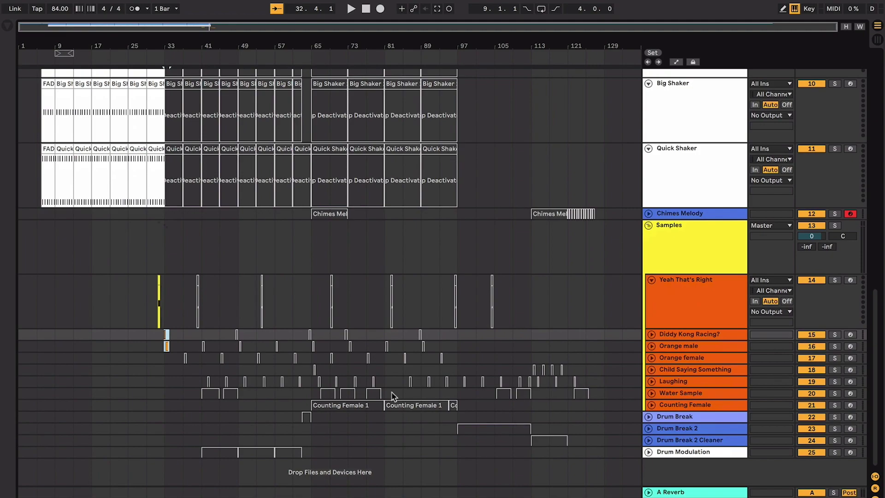
scroll(392, 395, "up", 8)
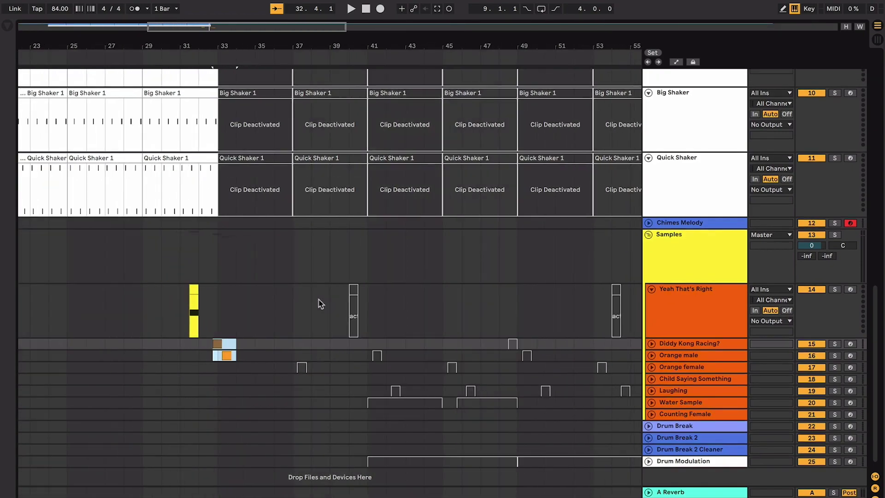
left_click(194, 277)
scroll(193, 277, "down", 3)
left_click(256, 199)
scroll(257, 200, "up", 15)
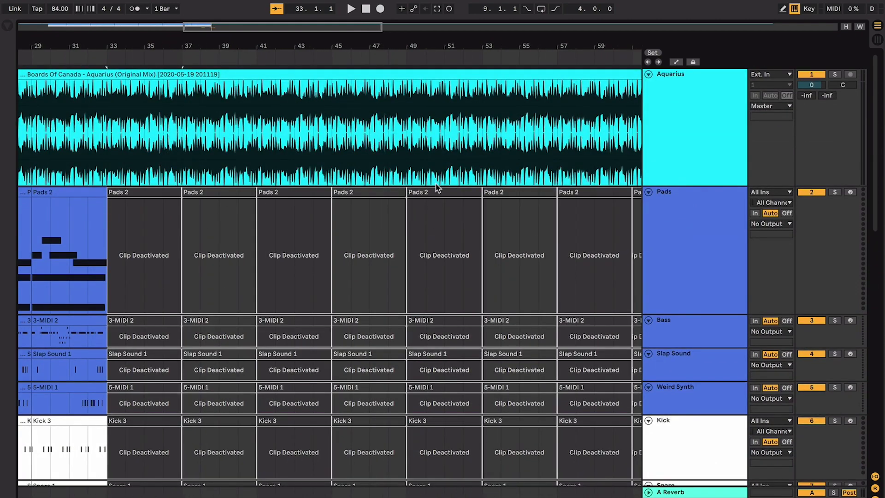
left_click(437, 186, "shift")
key("0")
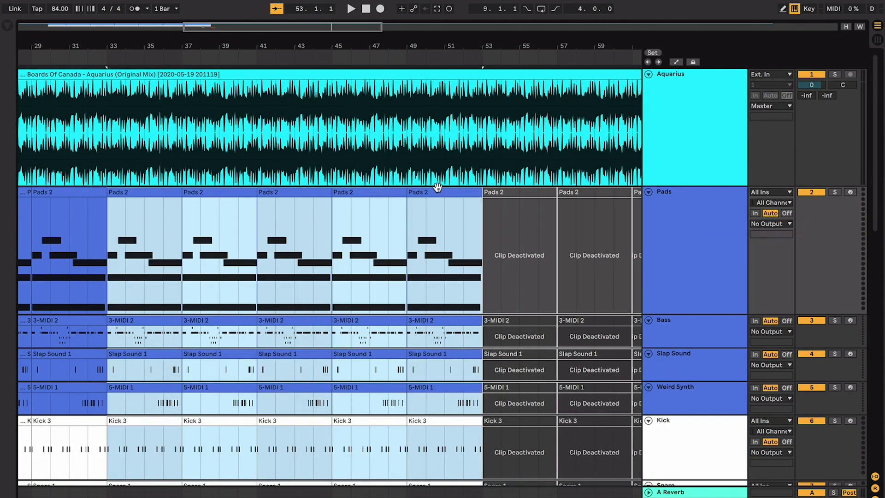
Activate the clips on all tracks of the Samples group from bar 35 onward
scroll(437, 189, "down", 15)
left_click_drag(318, 277, 638, 409)
key("0")
scroll(354, 308, "left", 3)
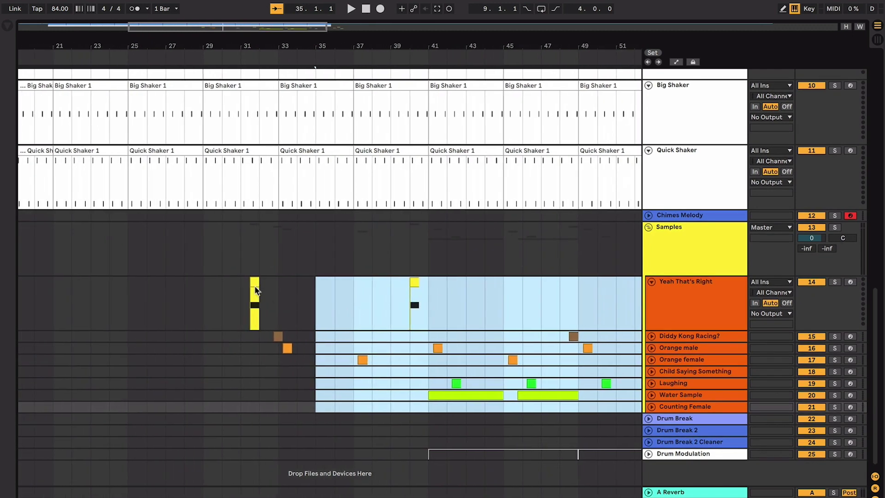
Play the arrangement from bar 31, zoomed in on the sample clips, and raise the system volume
left_click(239, 288)
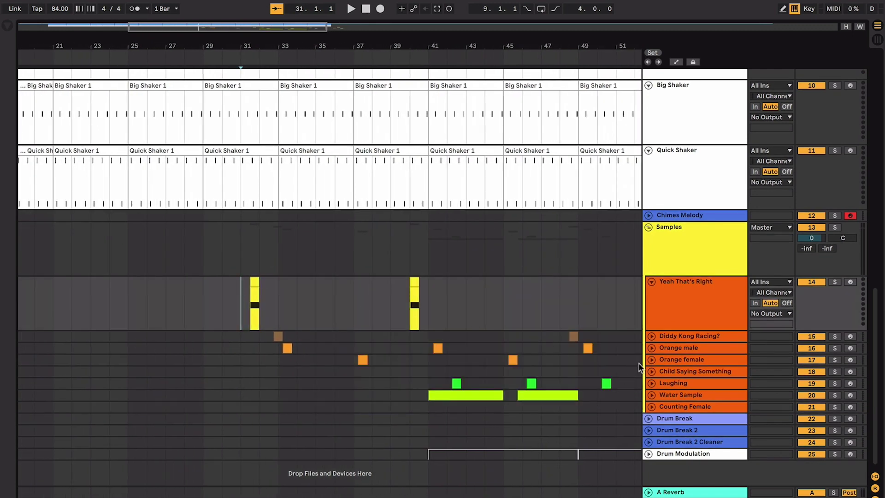
key("space")
scroll(417, 290, "up", 5)
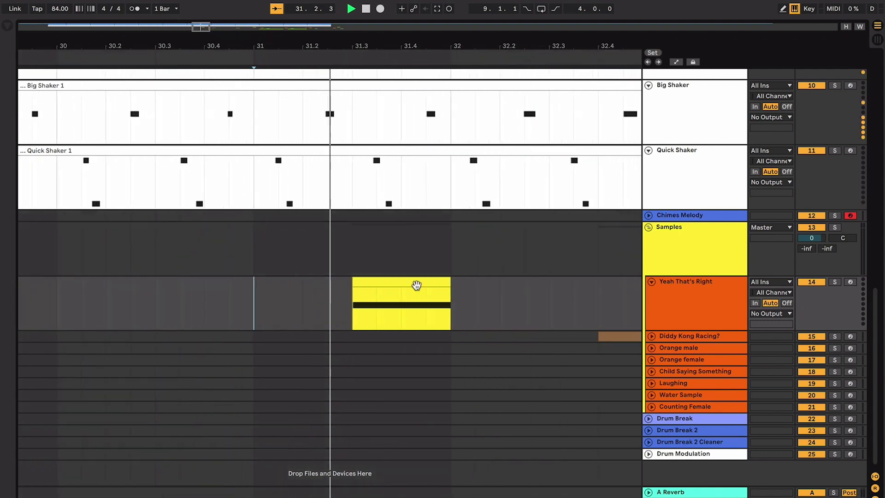
key("XF86AudioRaiseVolume")
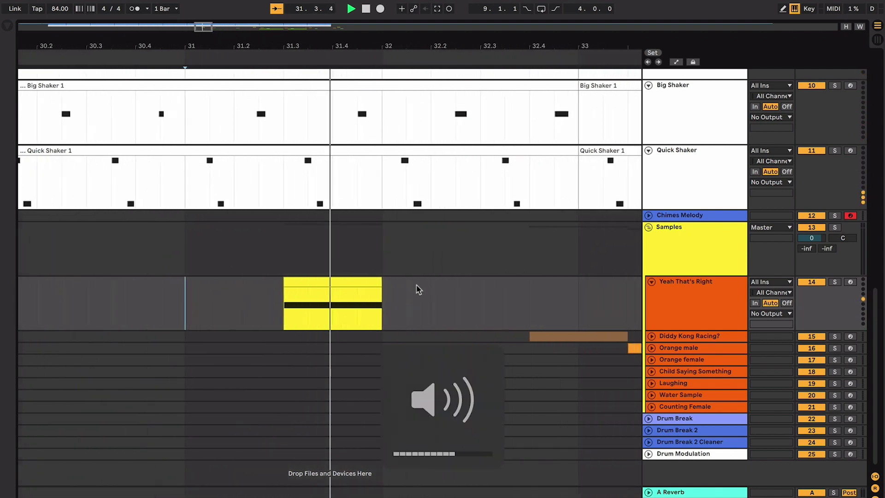
Unfold the Diddy Kong Racing?, Orange male and Orange female tracks while the arrangement plays
left_click(651, 336)
left_click(652, 390)
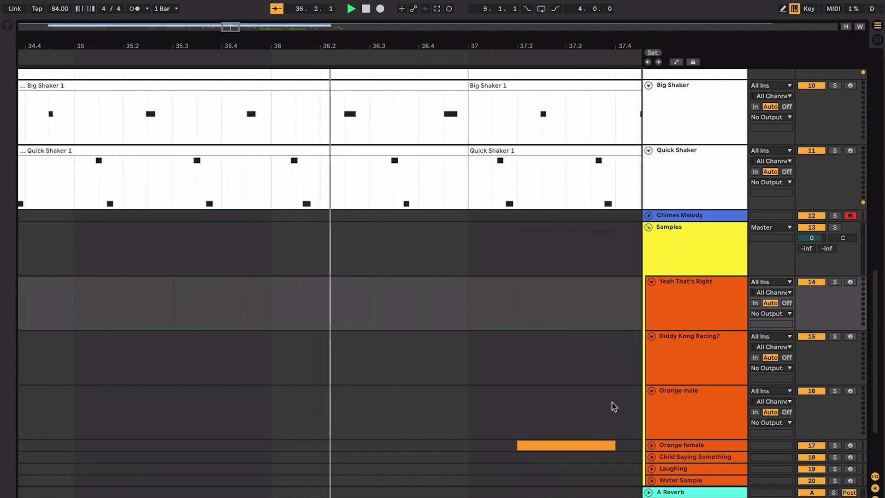
left_click(650, 447)
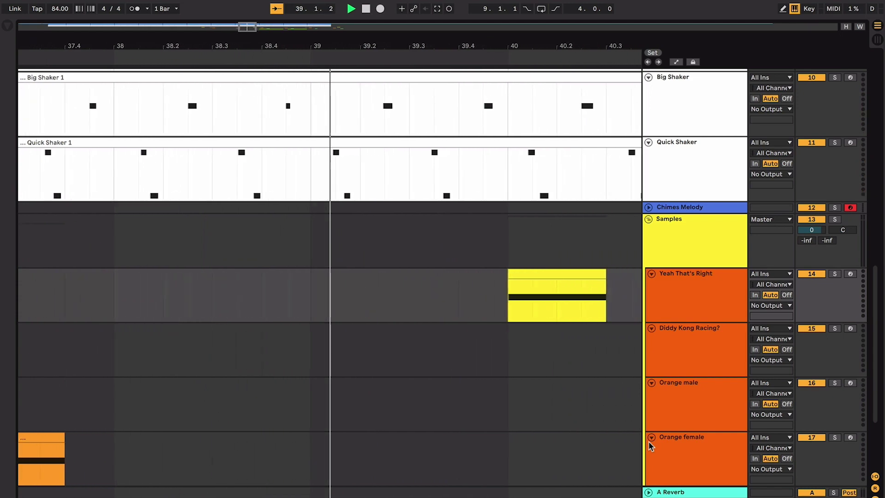
Unfold the Water Sample and Laughing tracks during playback
scroll(649, 443, "down", 2)
scroll(649, 441, "down", 4)
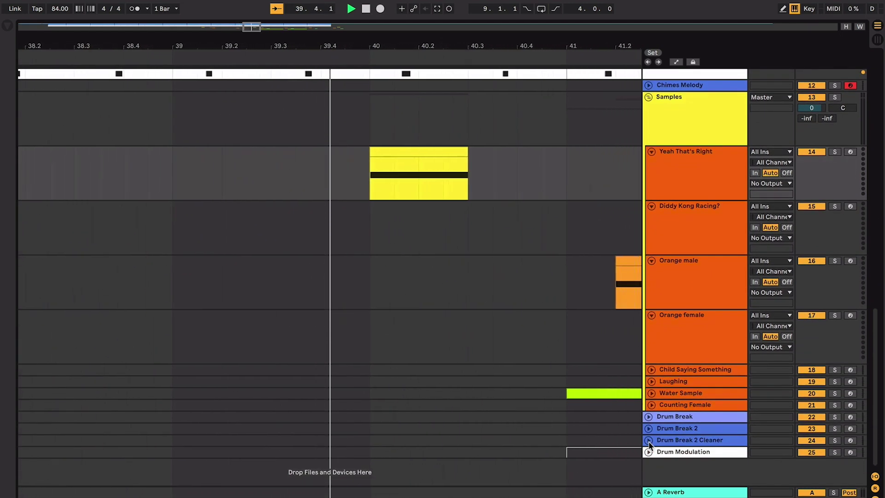
left_click(652, 393)
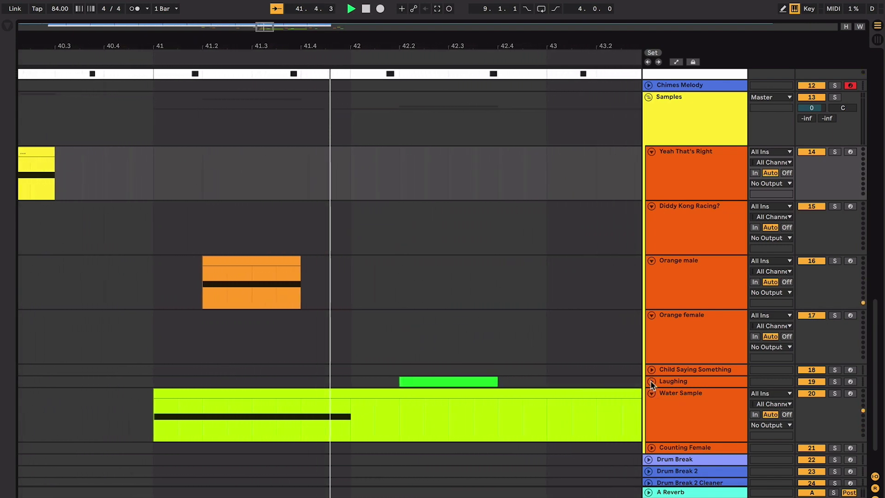
left_click(652, 382)
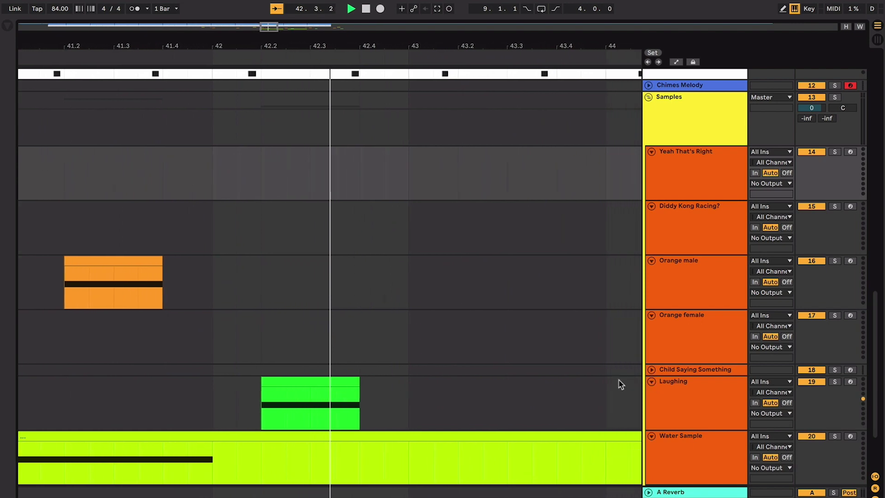
Point out the Laughing clip in bar 42 by selecting it, and widen the view of the following bars
left_click(251, 400)
left_click_drag(256, 378, 271, 378)
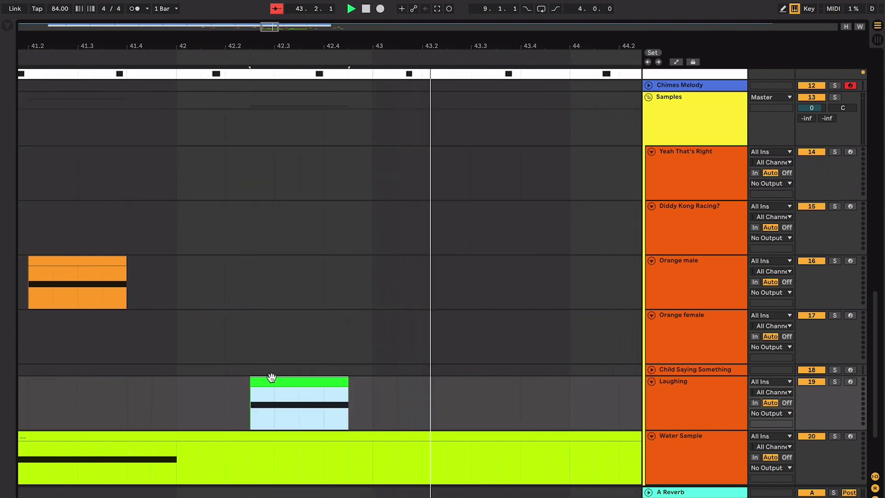
key("minus")
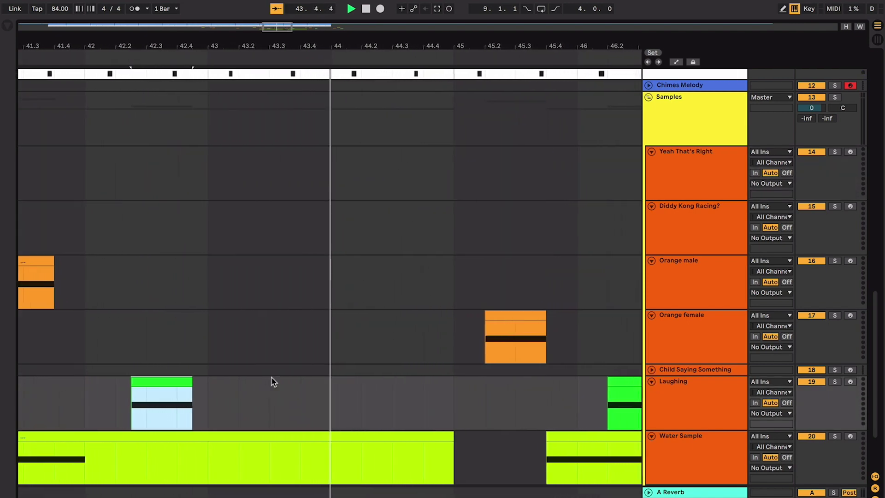
Activate the Drum Modulation clip that plays up to bar 49 and unfold its track
scroll(271, 382, "down", 3)
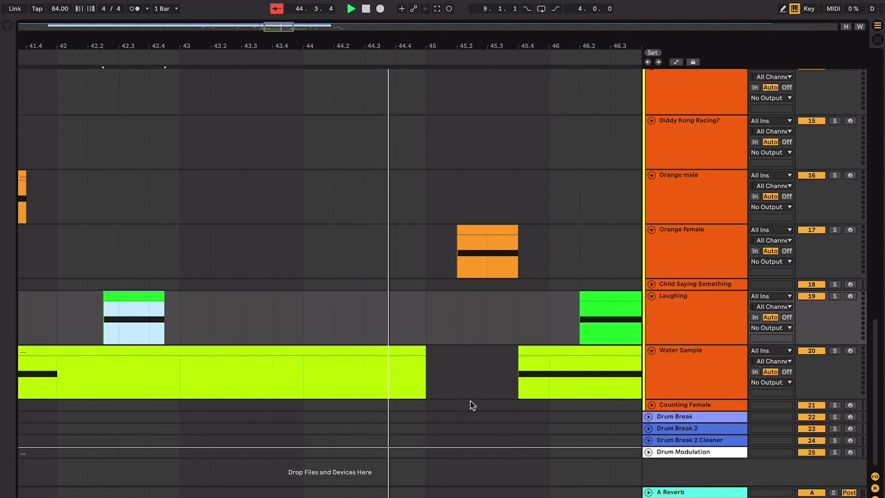
left_click(526, 450)
left_click(655, 452)
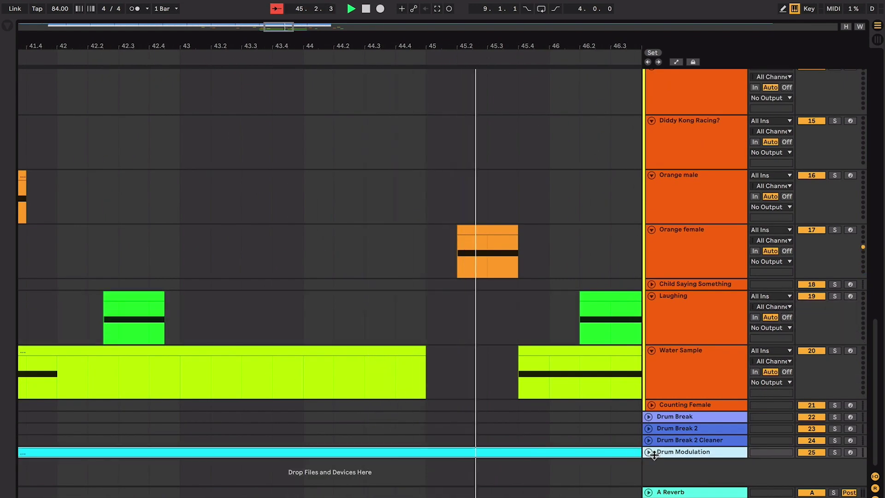
left_click(650, 453)
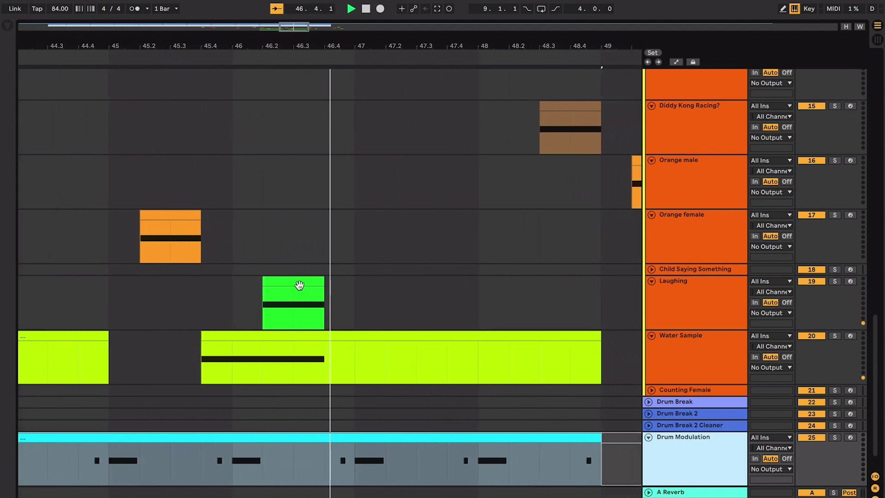
Activate the Drum Modulation clip starting at bar 49 and select the Laughing clip in bar 50
left_click_drag(267, 286, 280, 286)
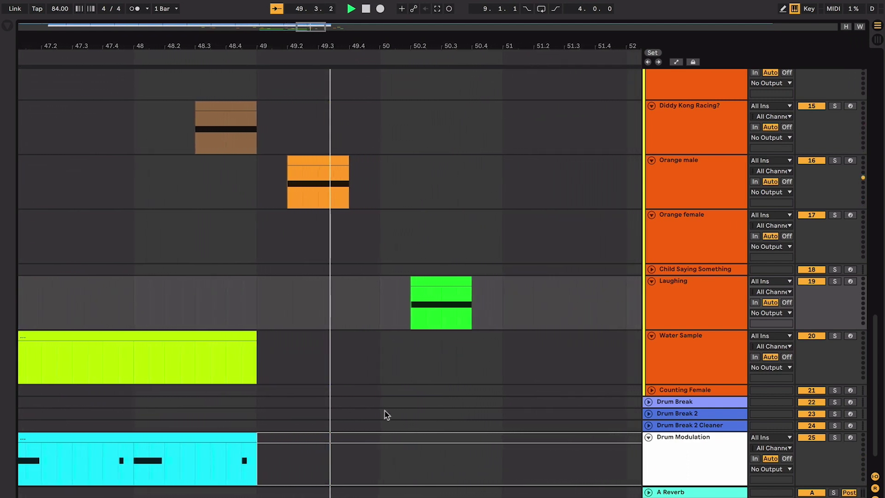
left_click(391, 433)
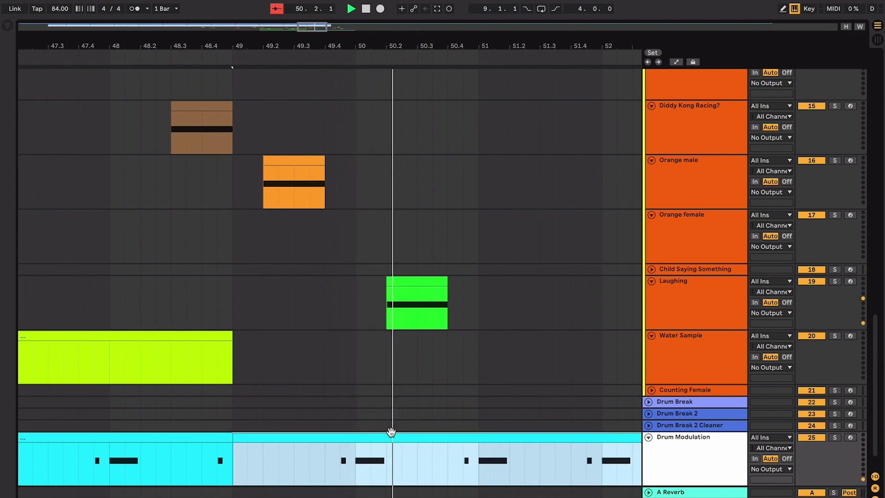
left_click(287, 285)
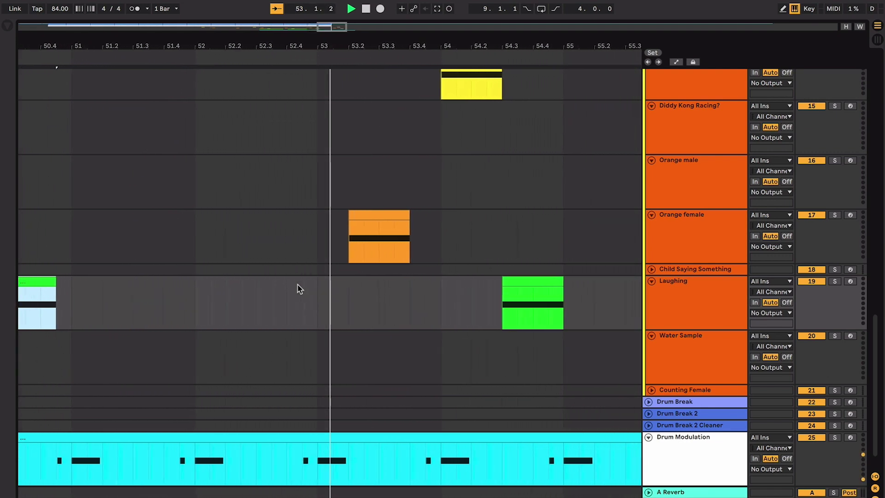
Point out the Laughing clip in the second half of bar 54 by selecting it during playback
scroll(300, 289, "up", 1)
scroll(297, 288, "up", 3)
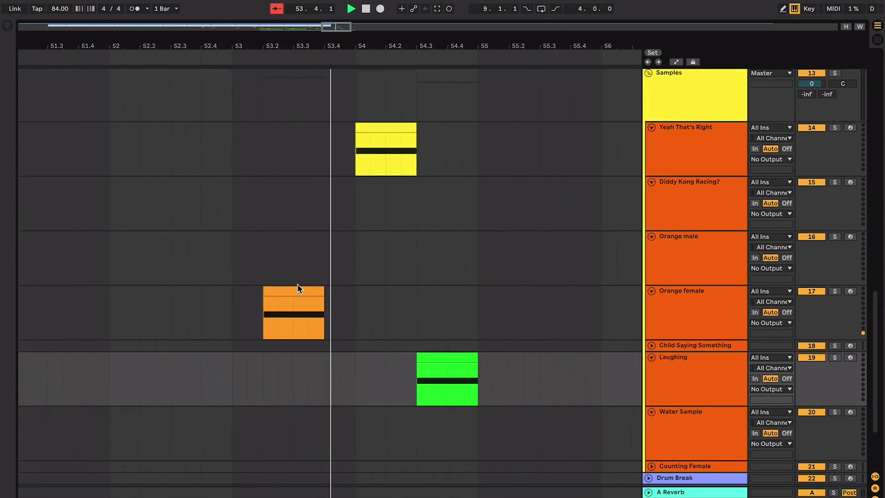
scroll(297, 288, "down", 2)
left_click(356, 330)
scroll(357, 333, "down", 1)
scroll(356, 333, "down", 1)
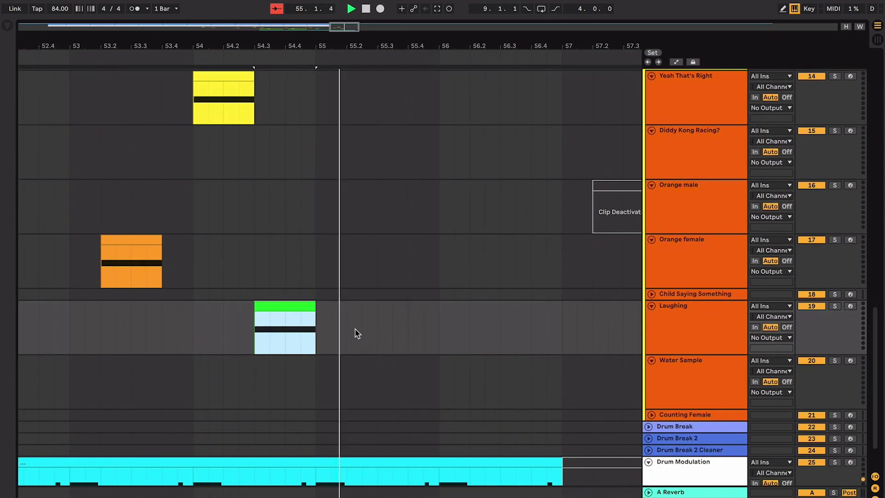
Activate the Orange male clip in bar 57 and widen the view of the following bars
left_click(540, 178)
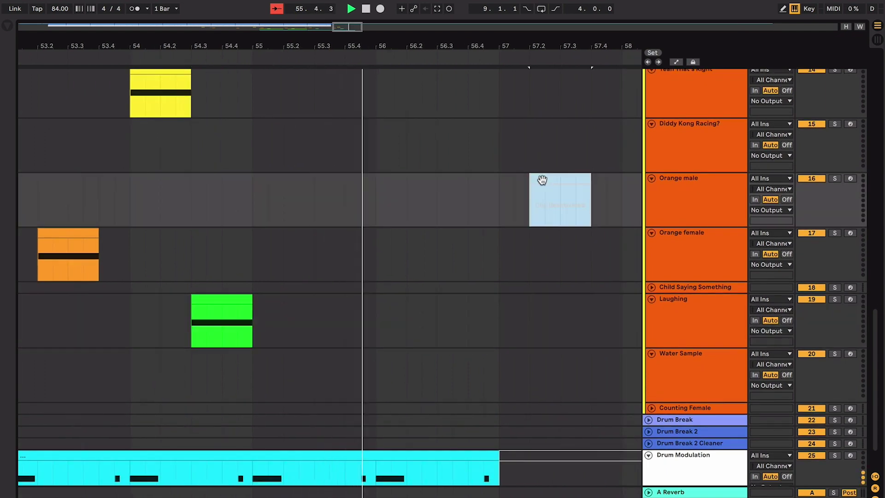
scroll(544, 184, "up", 1)
key("0")
scroll(543, 182, "right", 2)
key("minus")
key("minus")
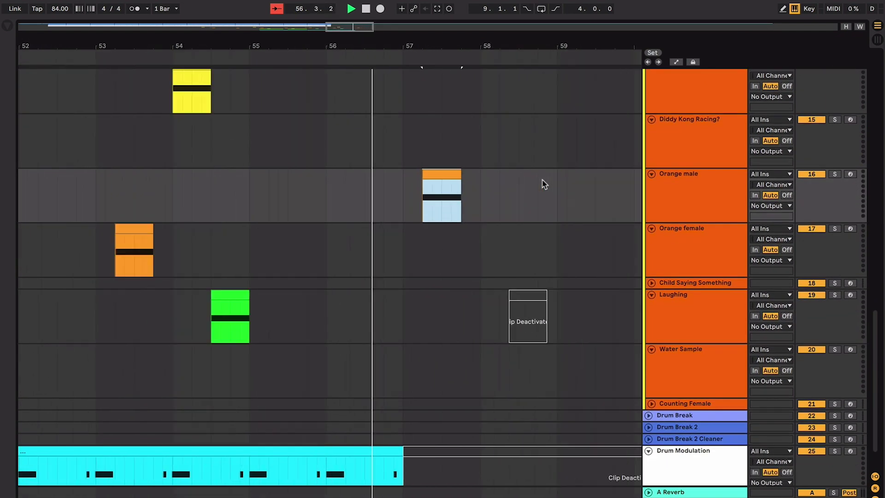
Activate the Laughing clip in bar 58 together with the Drum Modulation clip starting at bar 57
left_click(425, 281)
left_click(567, 449, "shift")
key("0")
Activate the Orange female clip in bar 61 and the Laughing clip in bar 62
left_click(592, 235)
key("minus")
key("0")
key("plus")
key("plus")
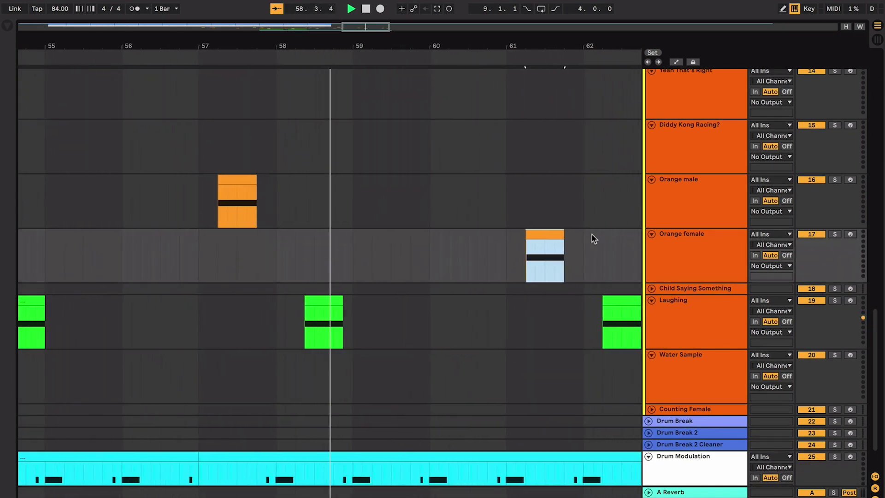
scroll(592, 234, "down", 2)
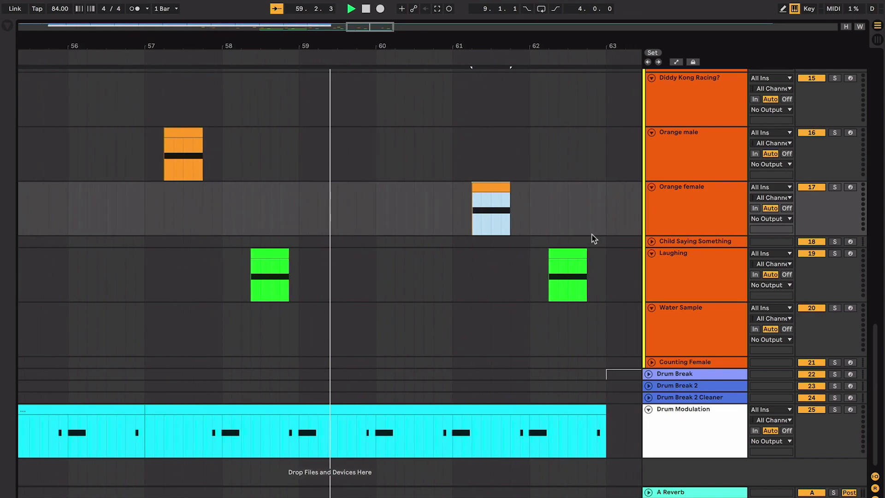
Activate all clips from the Pads track through the Quick Shaker track between bars 53 and 65
scroll(592, 234, "up", 8)
left_click(445, 227)
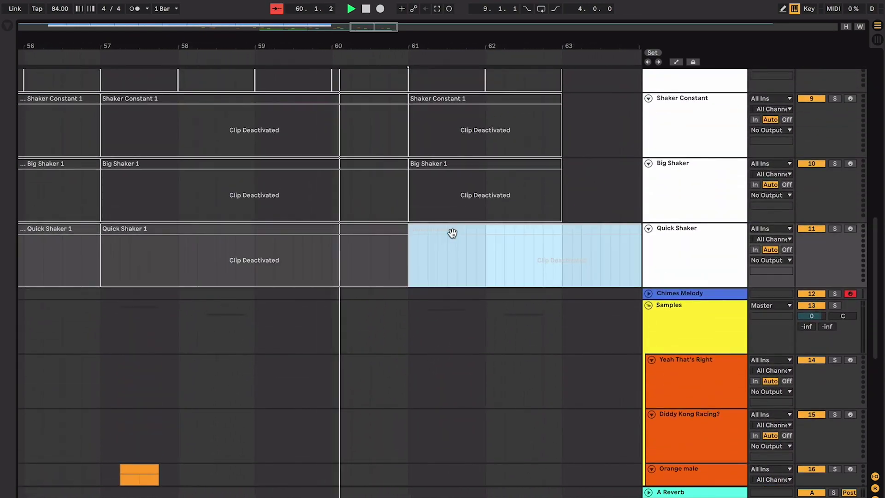
key("0")
scroll(441, 233, "up", 5)
scroll(428, 221, "up", 4)
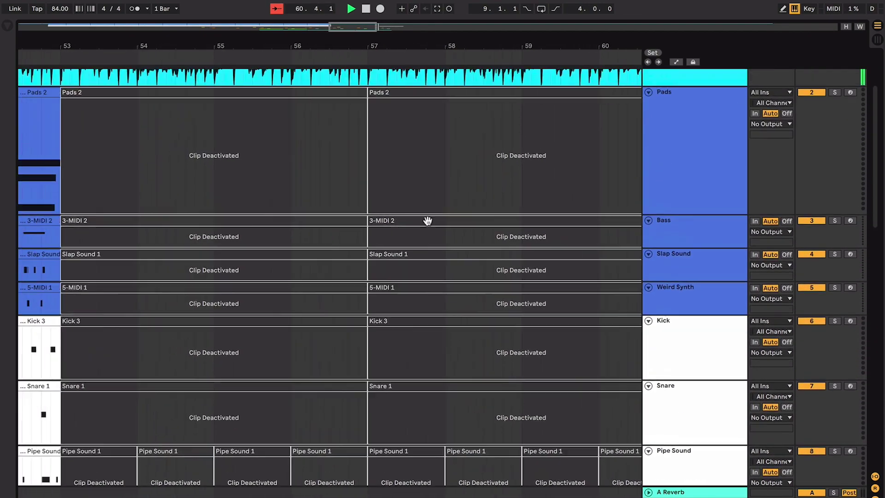
left_click(295, 121, "shift")
key("0")
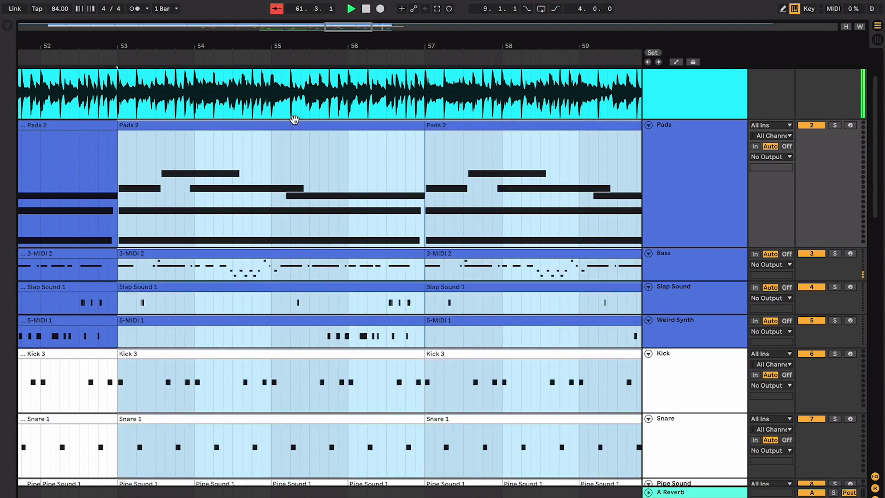
scroll(295, 119, "down", 10)
key("plus")
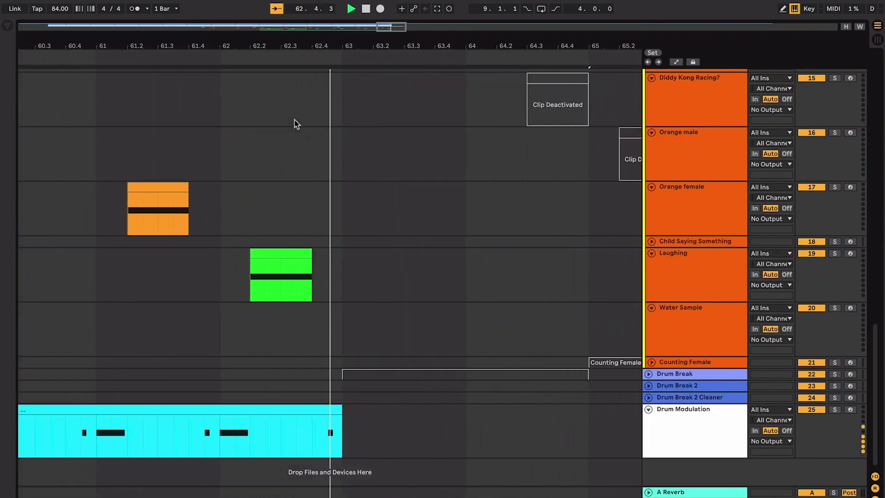
Stop playback, place the insert marker at bar 63 on the Diddy Kong Racing? track, and widen the view to the earlier bars
key("space")
left_click(295, 120)
key("minus")
key("minus")
key("minus")
key("minus")
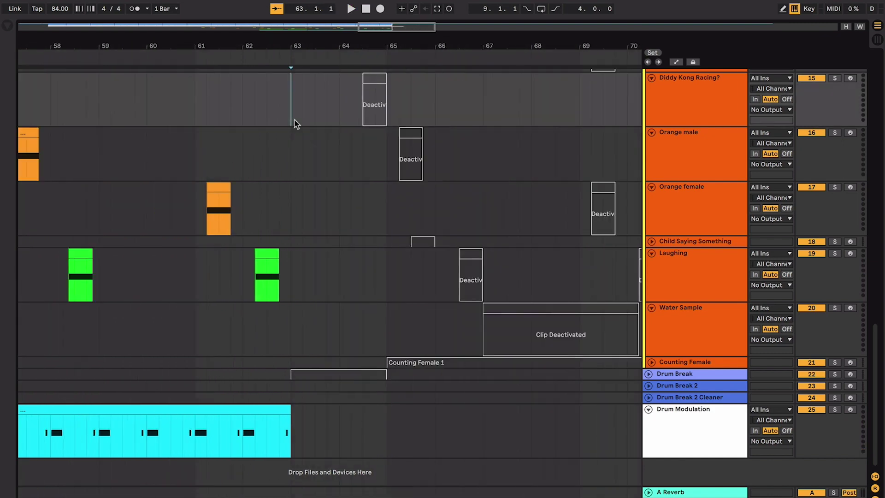
key("minus")
key("minus")
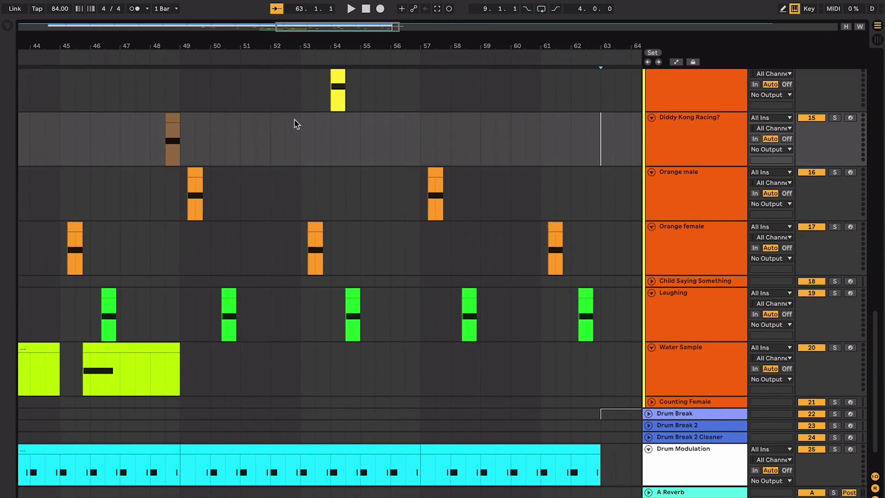
Highlight the Diddy Kong Racing?, Orange male and Orange female clips from bar 31 to 63, and clear the selection
left_click(325, 241, "shift")
left_click_drag(325, 241, 231, 241)
scroll(231, 238, "up", 5)
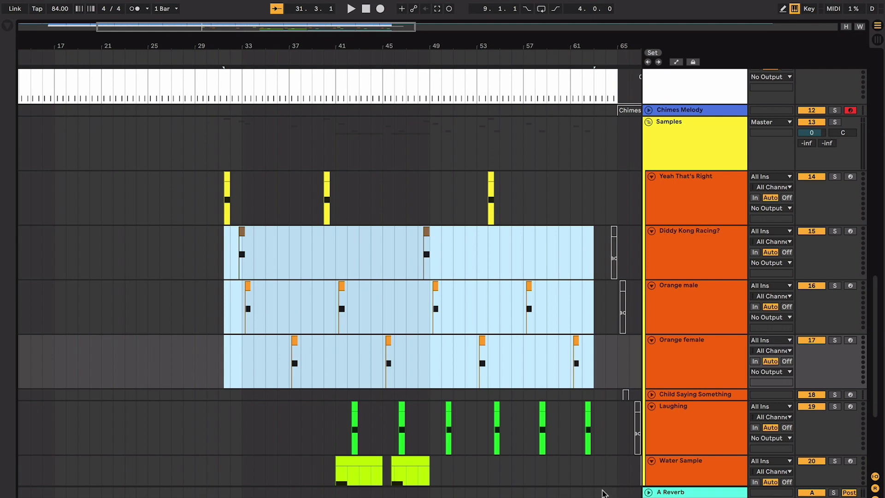
key("minus")
scroll(604, 484, "up", 3)
key("plus")
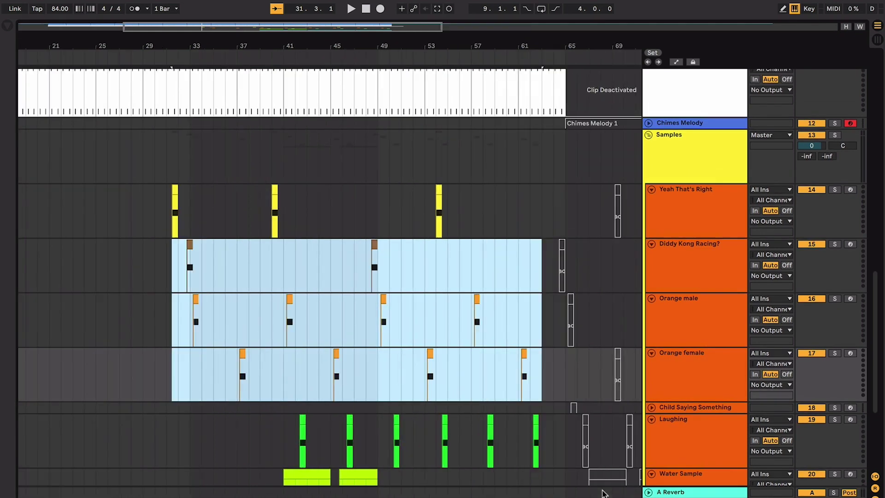
scroll(350, 219, "right", 6)
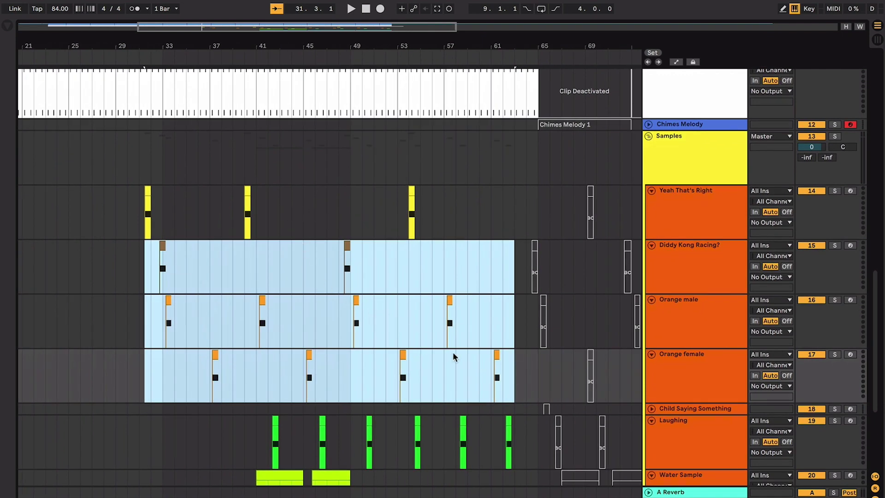
left_click(467, 354)
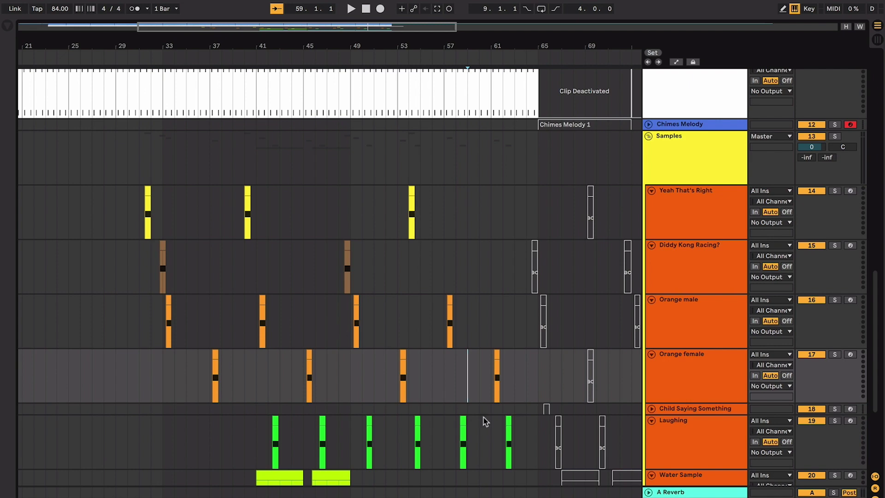
Unfold the Child Saying Something track and bring the earlier bars of the sample tracks into view
left_click(657, 427)
left_click(652, 408)
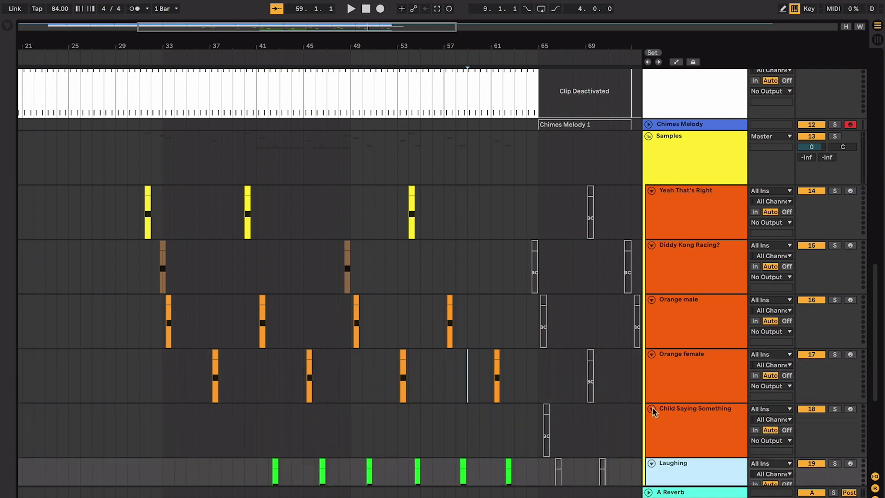
scroll(454, 406, "down", 3)
scroll(454, 406, "left", 5)
scroll(454, 406, "up", 3)
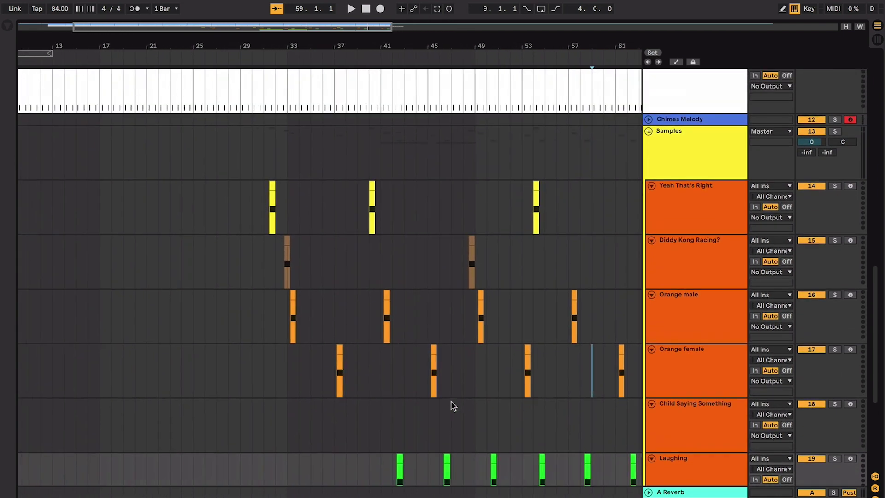
Highlight the vocal samples from the Yeah That's Right track down to the Laughing track, and clear the selection
scroll(453, 406, "right", 3)
mouse_move(198, 193)
left_mouse_down()
mouse_move(470, 367)
mouse_move(582, 461)
left_mouse_up()
left_click(463, 418)
Highlight the empty stretch of the Samples track before bar 31 and place the insert marker at bar 31
scroll(460, 417, "left", 10)
scroll(297, 322, "up", 2)
left_click_drag(80, 182, 371, 203)
left_click(371, 202)
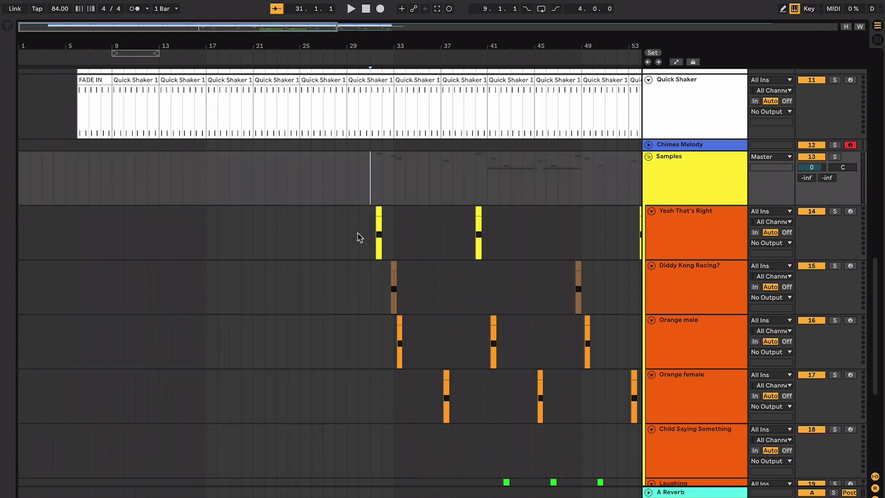
Point out the first Yeah That's Right and Diddy Kong Racing? clips by highlighting the bars around them between bars 31 and 34
scroll(357, 233, "down", 4)
scroll(358, 234, "right", 5)
scroll(358, 233, "down", 3)
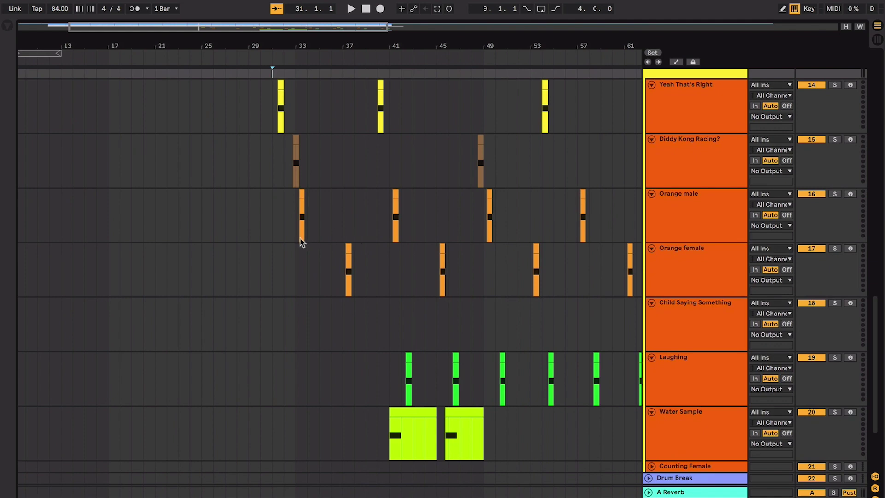
scroll(313, 266, "up", 2)
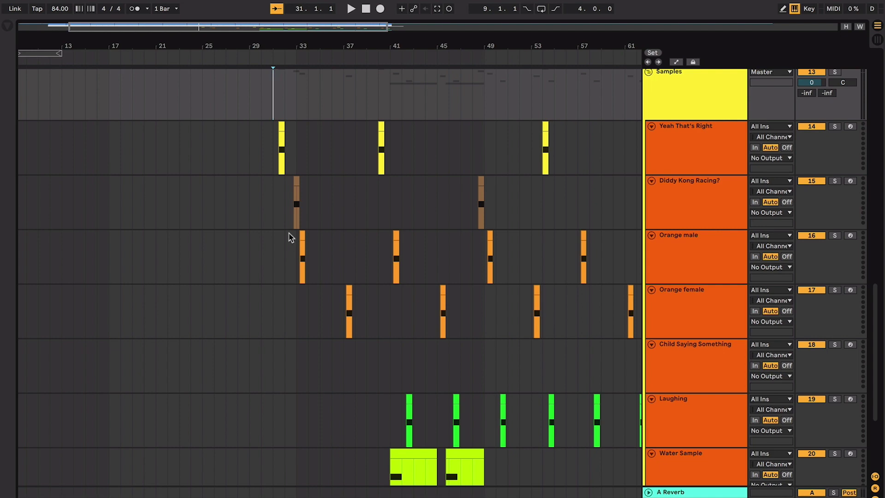
scroll(291, 237, "up", 1)
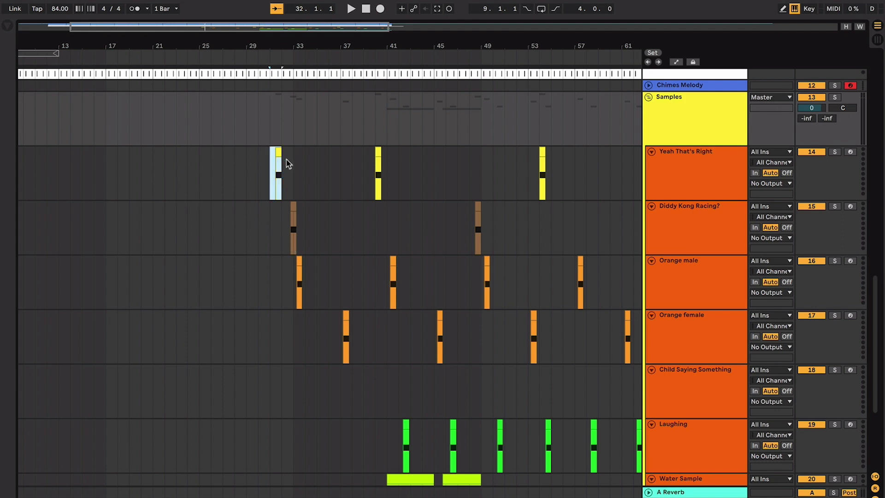
left_click_drag(287, 195, 302, 206)
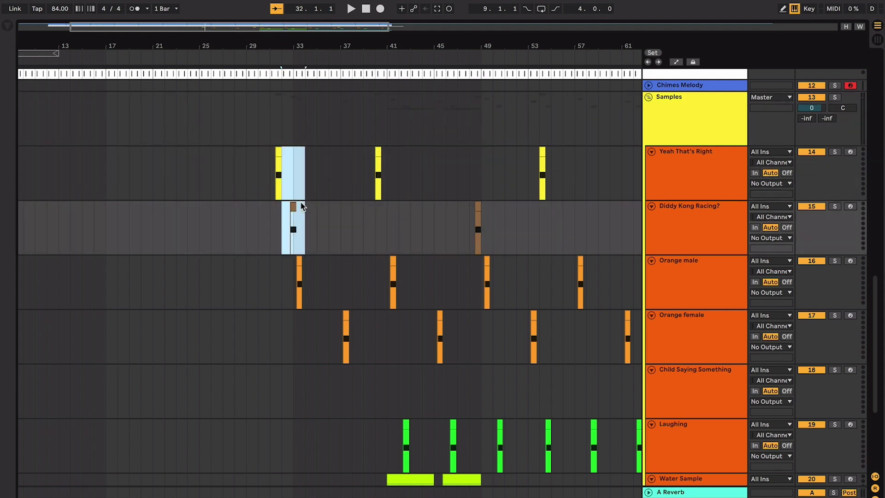
left_click(293, 171)
left_click_drag(291, 169, 272, 169)
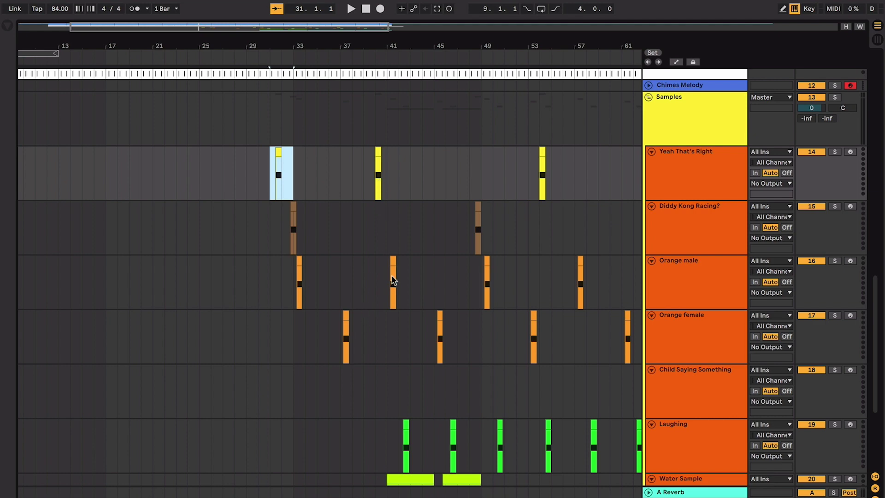
Highlight the vocal sample clips, narrowing the selection to the Orange male and Orange female tracks from bar 32 to 63
mouse_move(261, 171)
left_mouse_down()
mouse_move(615, 297)
mouse_move(636, 335)
left_mouse_up()
left_click(577, 340)
left_click_drag(269, 283, 574, 337)
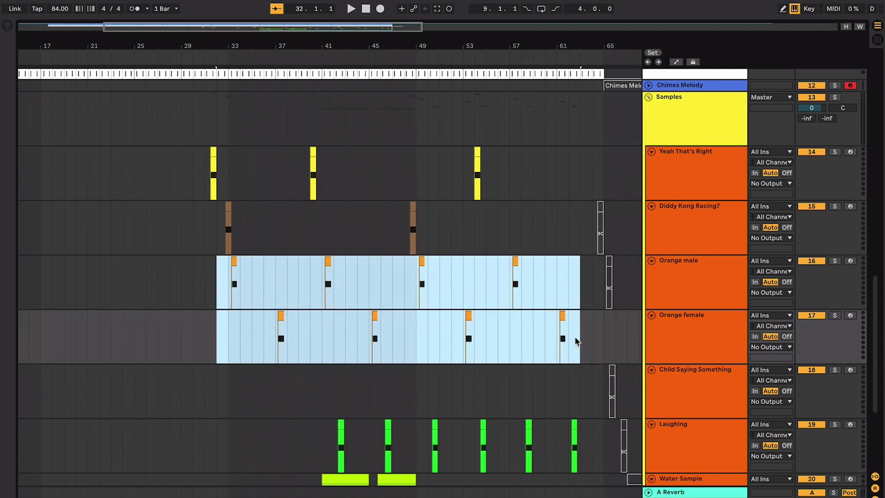
Highlight each of the three Yeah That's Right clips in turn, and place the insert marker at bar 47
left_click_drag(230, 158, 199, 158)
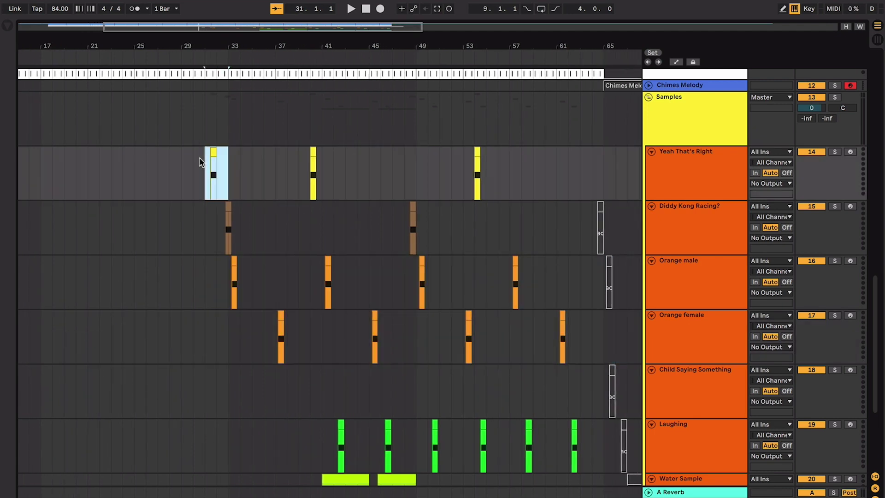
left_click_drag(298, 152, 331, 154)
left_click_drag(439, 157, 499, 159)
left_click(393, 161)
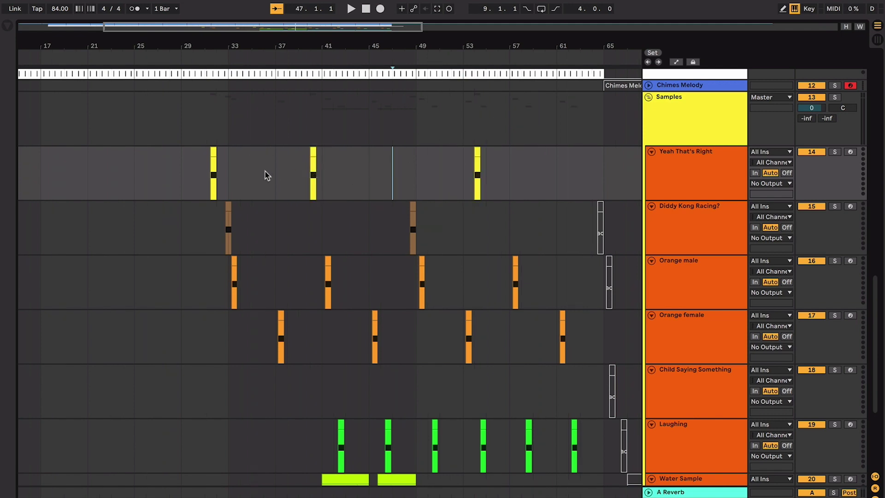
Highlight bars 25 to 33 on the Yeah That's Right track, and compare the stretch containing its other two clips
left_click(228, 156)
left_click_drag(228, 156, 148, 156)
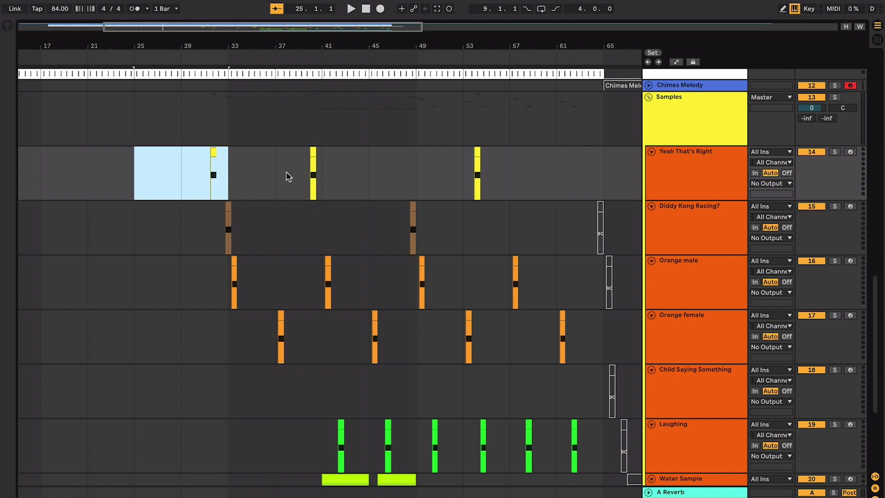
left_click_drag(275, 158, 493, 158)
Consolidate bars 25 to 33 of the Yeah That's Right track into one clip and duplicate it three times
left_click_drag(229, 178, 134, 168)
key("ctrl+j")
key("ctrl+d")
key("ctrl+d")
key("ctrl+d")
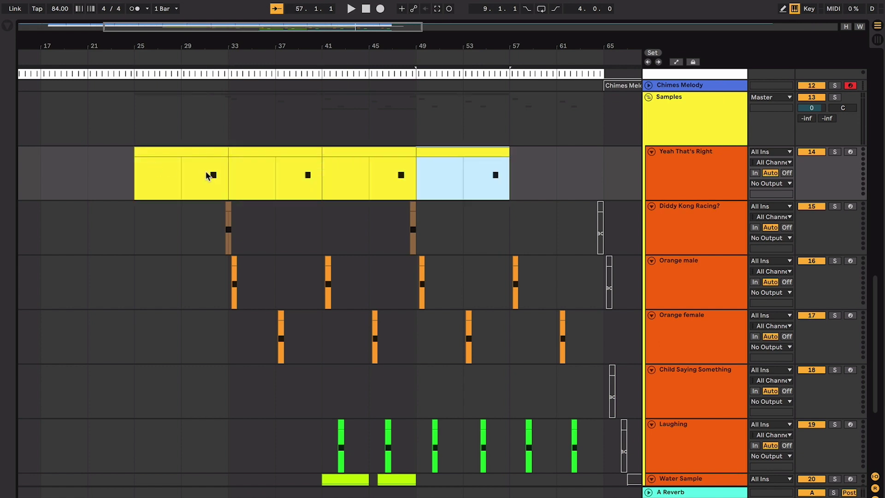
Undo the duplications and the consolidation on the Yeah That's Right track, and place the insert marker at bar 49
key("ctrl+z")
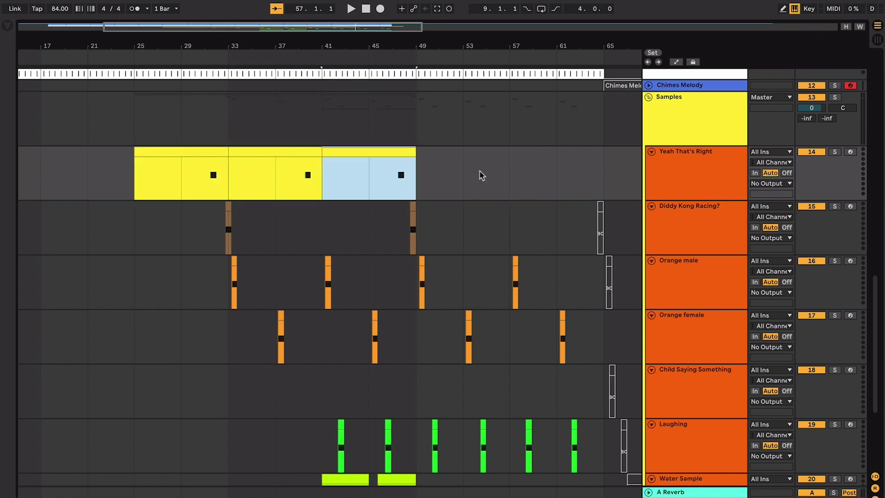
key("ctrl+z")
key("ctrl+z")
key("ctrl+z")
key("ctrl+z")
left_click(415, 175)
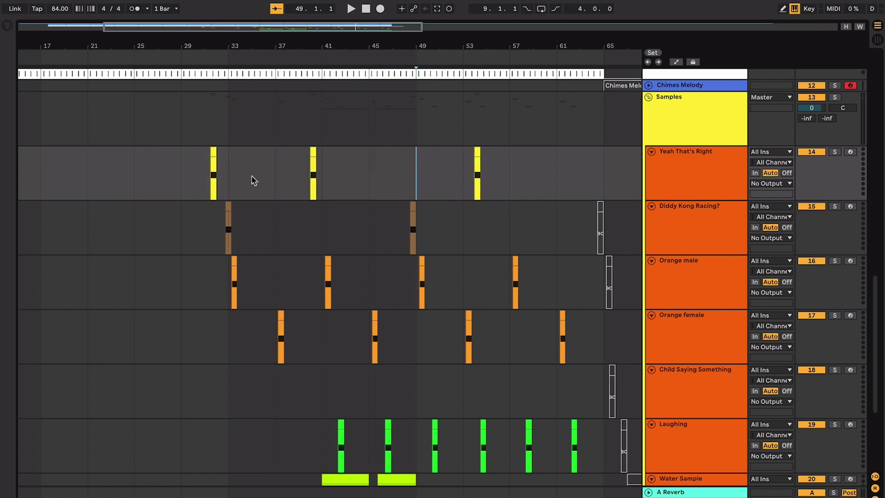
Highlight bars 25 to 33 on the Yeah That's Right track again, and clear the selection at bar 33
left_click_drag(227, 164, 135, 164)
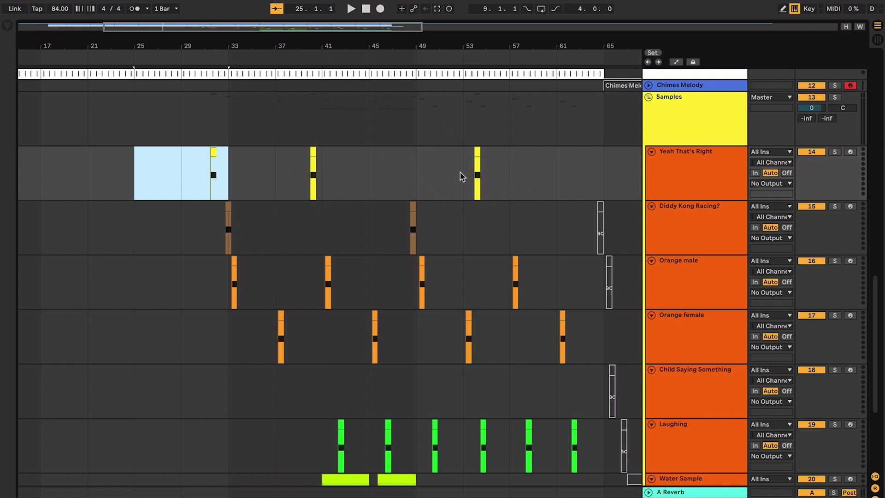
scroll(496, 203, "down", 1)
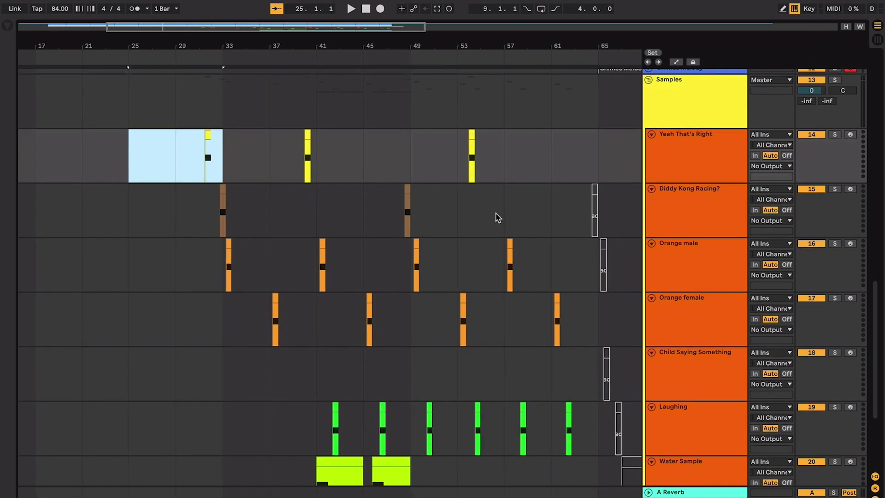
scroll(498, 218, "up", 1)
scroll(497, 217, "up", 4)
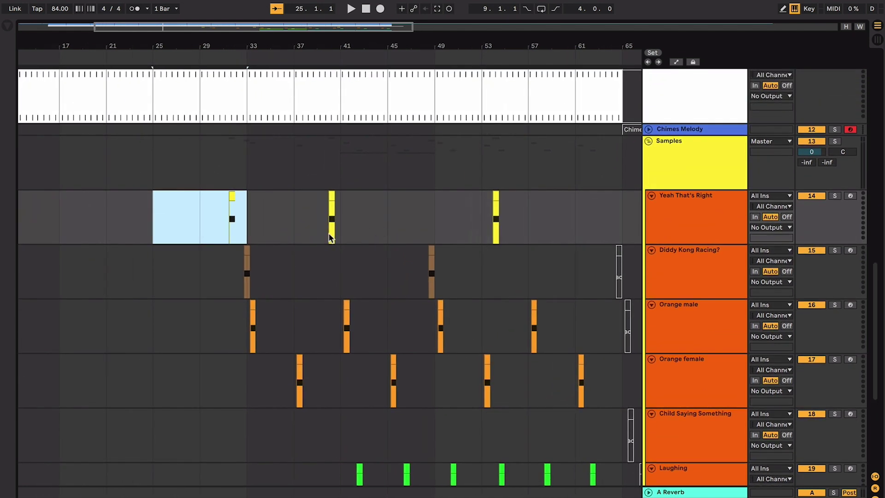
left_click(256, 227)
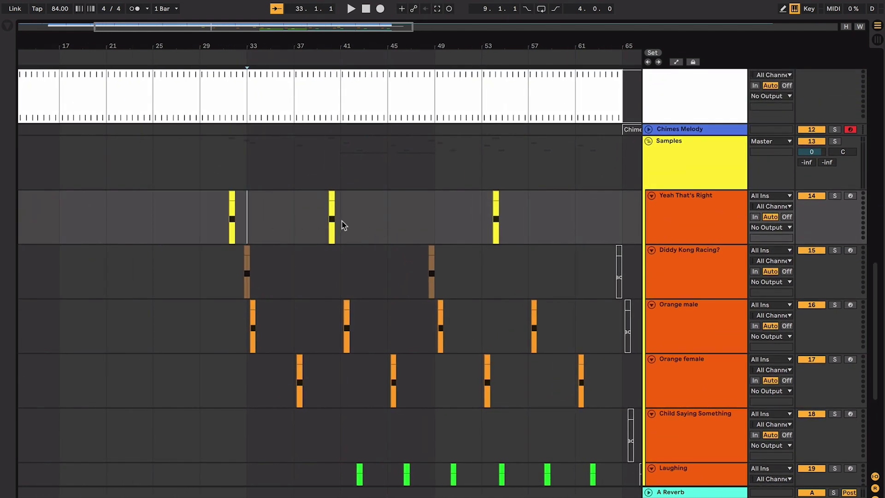
Highlight bars 37 to 41 on the Yeah That's Right track and bars 41 to 45 on the Orange male track
left_click(421, 280, "shift")
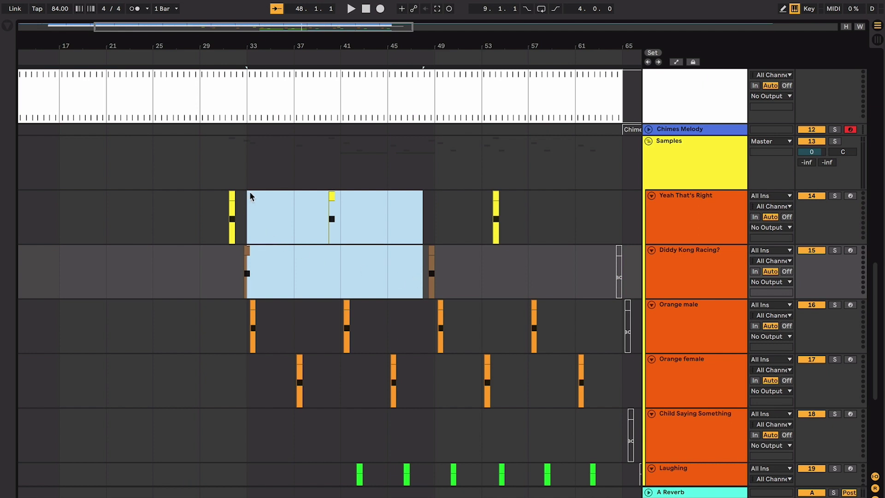
left_click_drag(250, 197, 207, 195)
left_click_drag(292, 195, 342, 195)
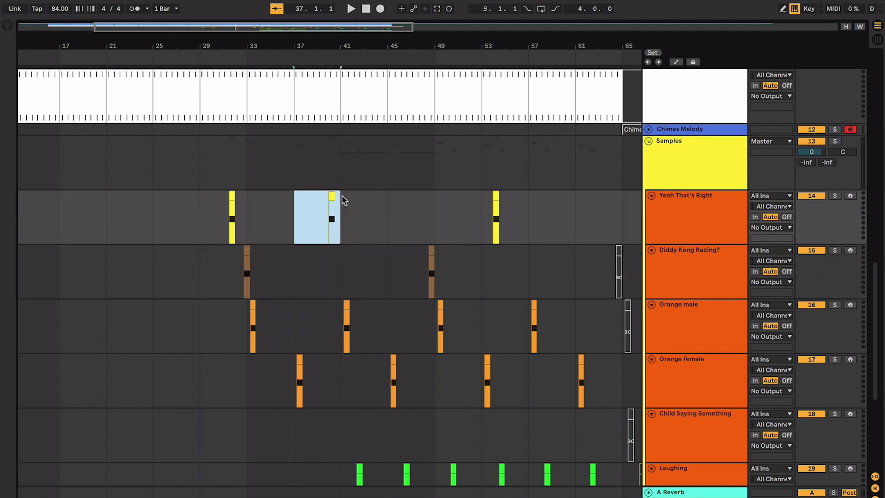
left_click(342, 196)
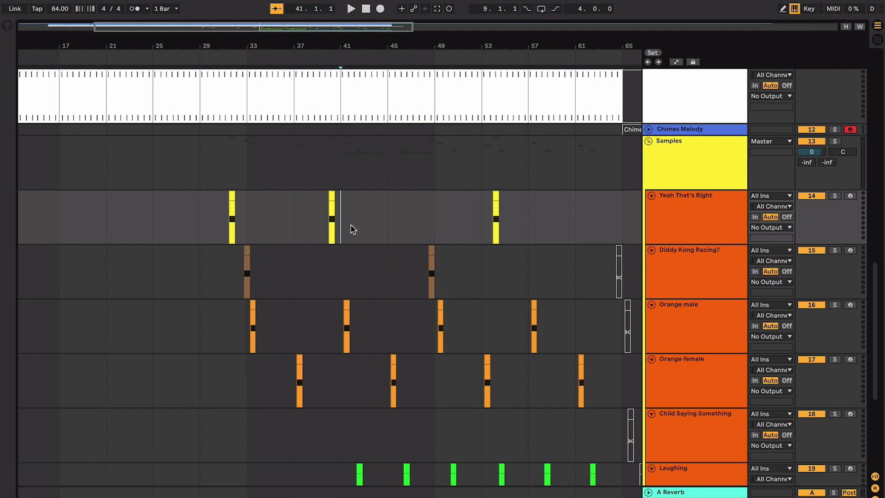
left_click_drag(346, 317, 406, 331)
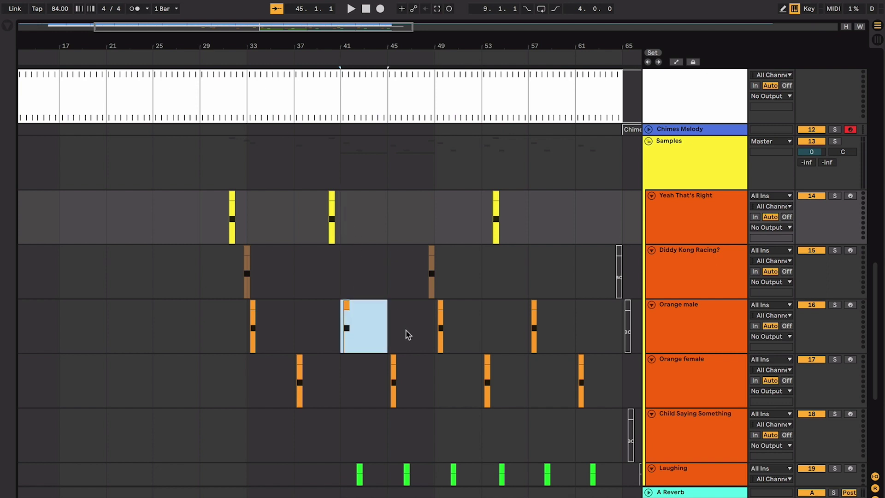
left_click(406, 331)
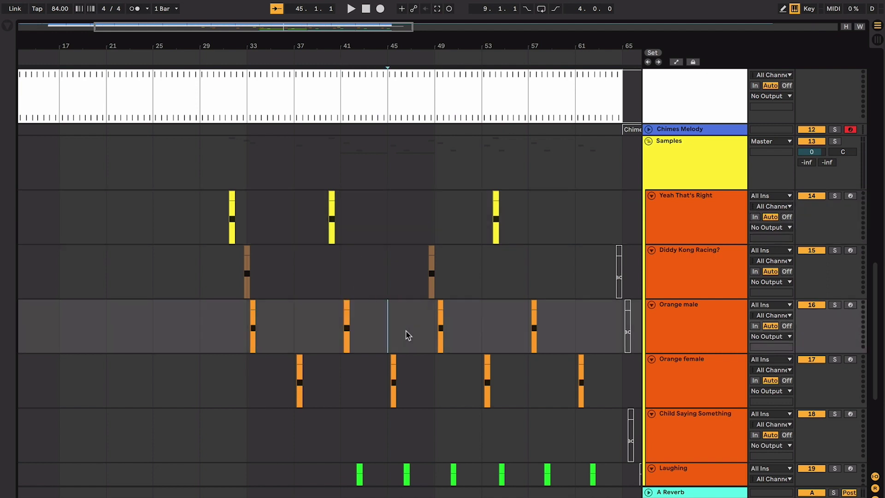
Highlight bars 33 to 65 across the Orange male and Orange female tracks
scroll(406, 331, "down", 3)
scroll(406, 331, "right", 2)
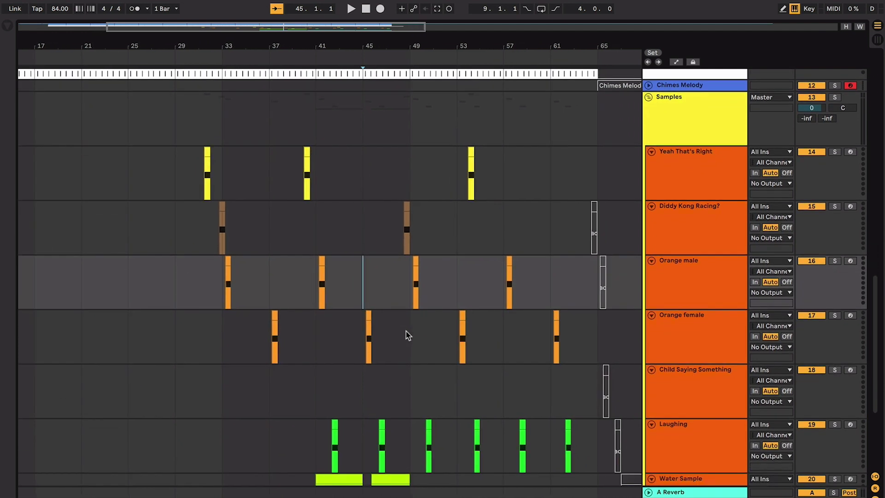
left_click(395, 330)
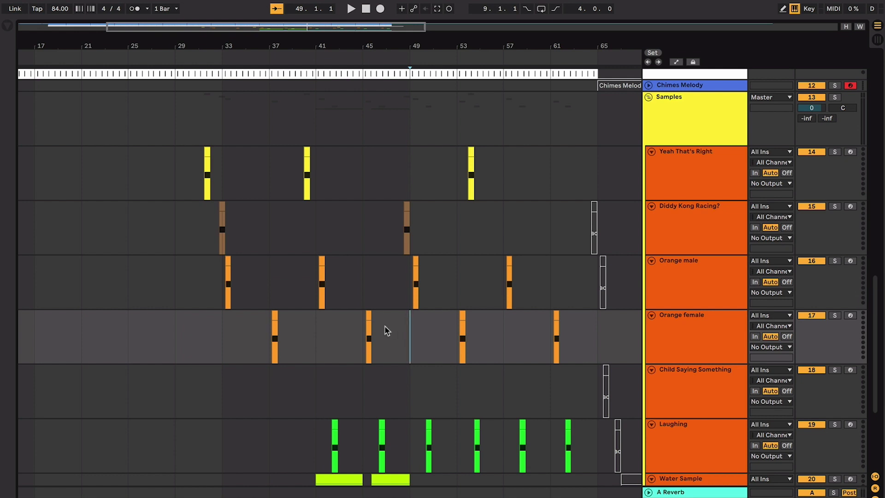
left_click(226, 282, "shift")
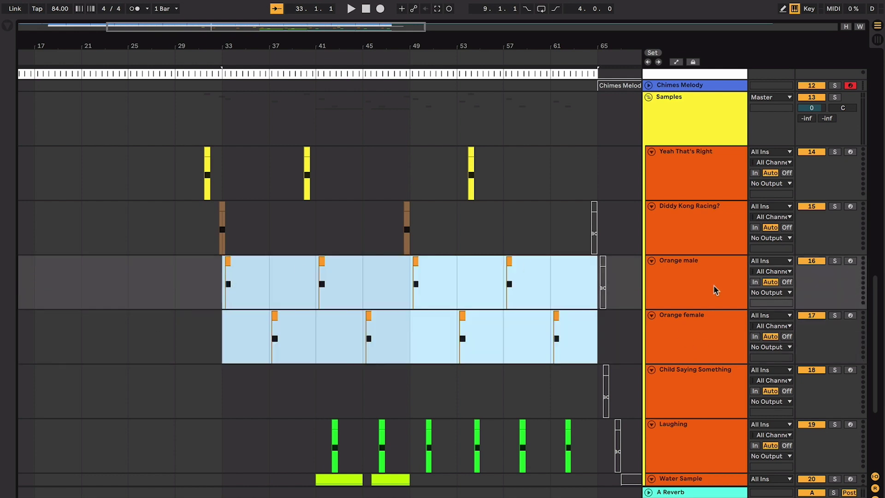
left_click(687, 291)
left_click(678, 339)
left_click(224, 271)
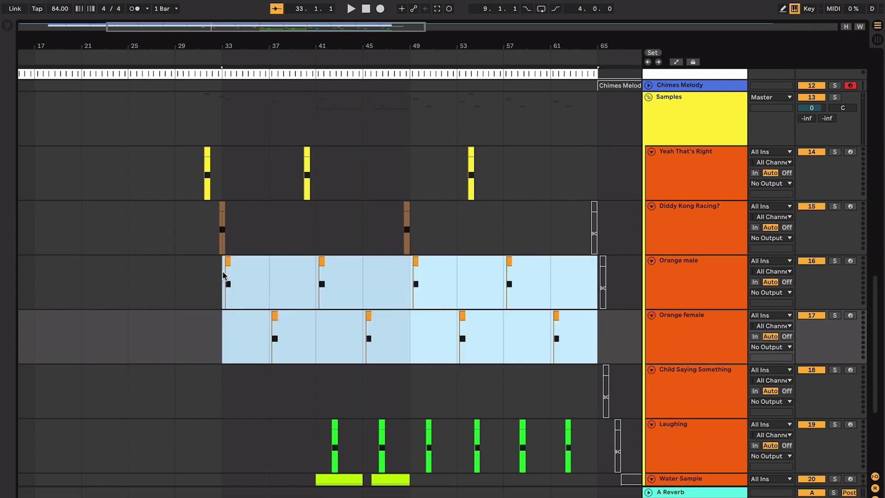
Select the first Orange male clip, and place the insert marker at bar 41 on the Orange female track
scroll(261, 318, "left", 2)
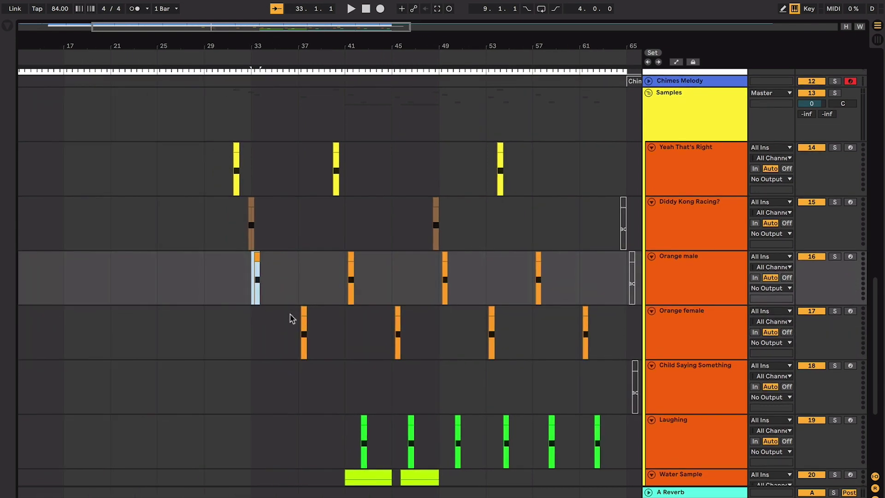
left_click(299, 319)
scroll(320, 318, "right", 2)
left_click(324, 322)
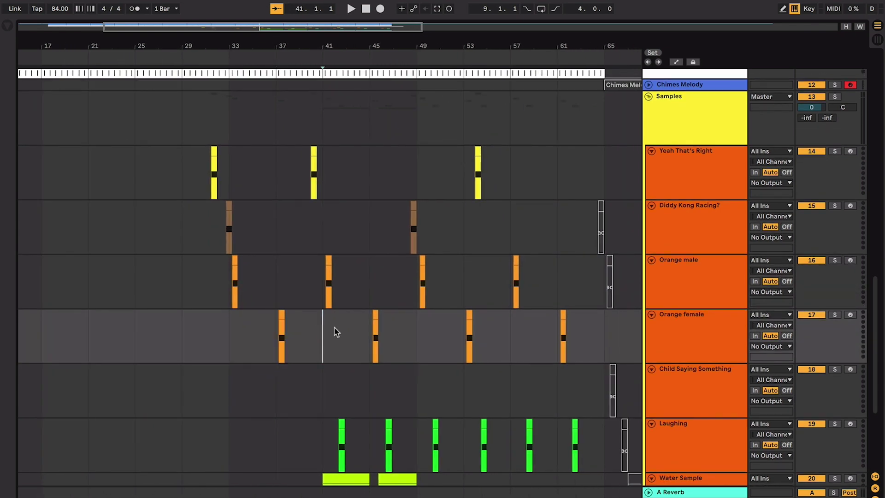
Compare the gaps and clips on the two Orange tracks, highlighting bars 33 to 37 on Orange female and bars 33 to 65 across both
scroll(337, 332, "right", 1)
mouse_move(219, 283)
left_mouse_down()
mouse_move(530, 332)
mouse_move(590, 329)
left_mouse_up()
left_click_drag(233, 292, 592, 295)
left_click(249, 335)
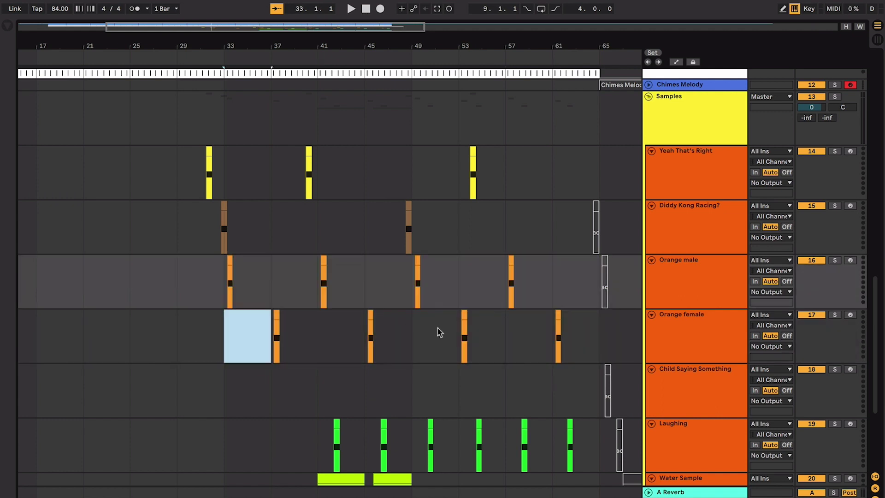
left_click_drag(440, 333, 600, 330)
left_click_drag(222, 291, 587, 344)
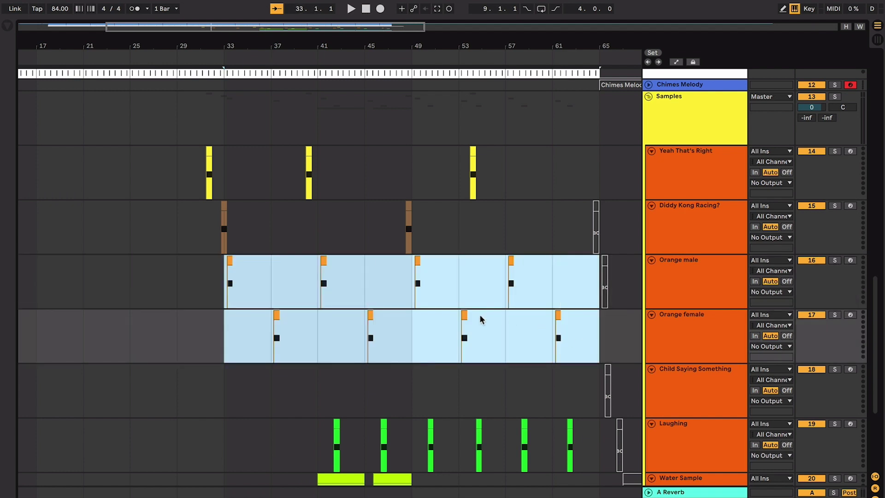
Play the alternating Orange male and Orange female clips one after another from bar 33 to bar 53, and stop playback
key("minus")
left_click(245, 287)
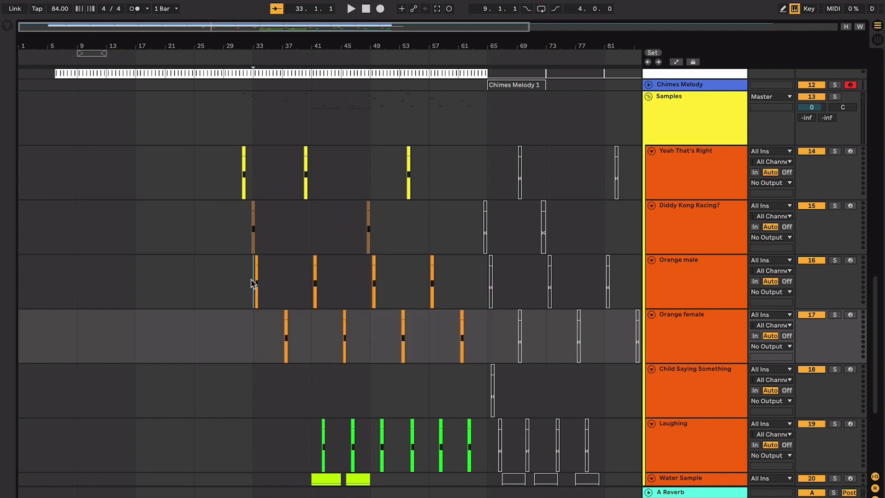
key("plus")
key("plus")
key("space")
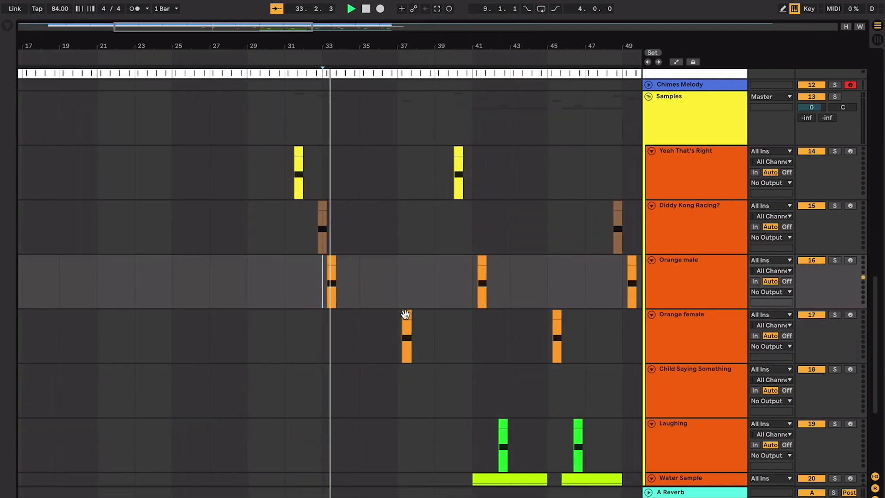
left_click(394, 315)
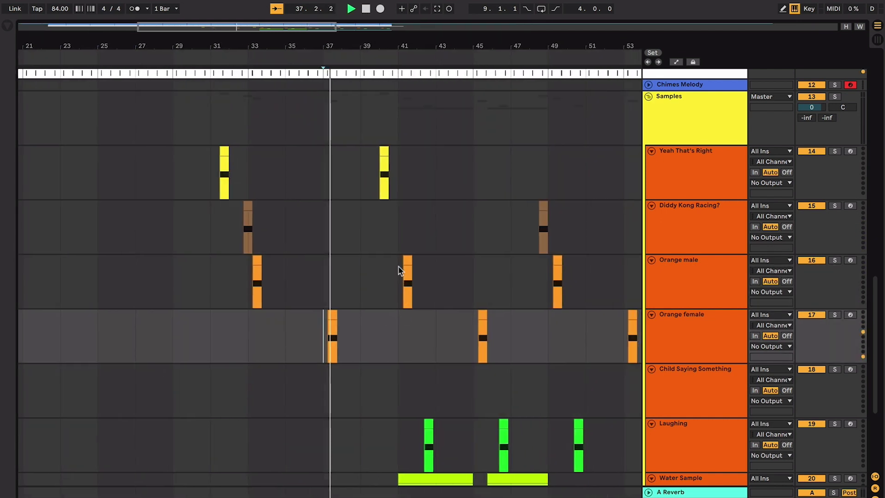
left_click(402, 268)
left_click(397, 324)
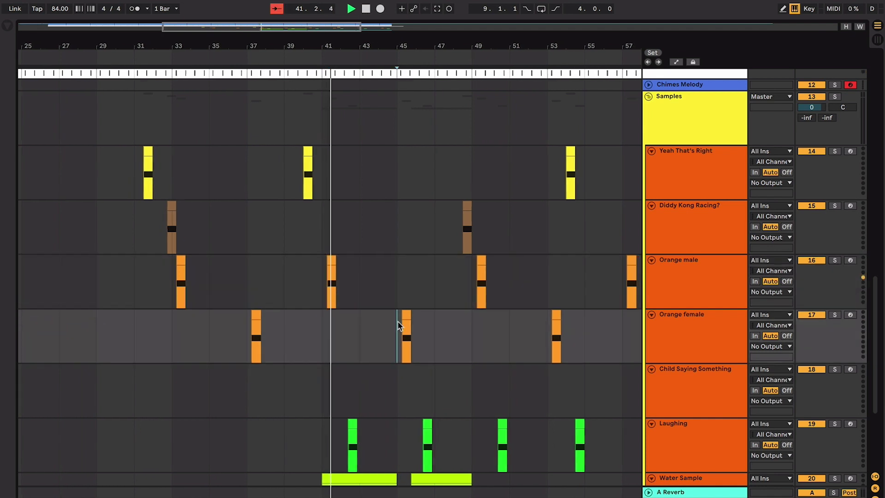
left_click(398, 277)
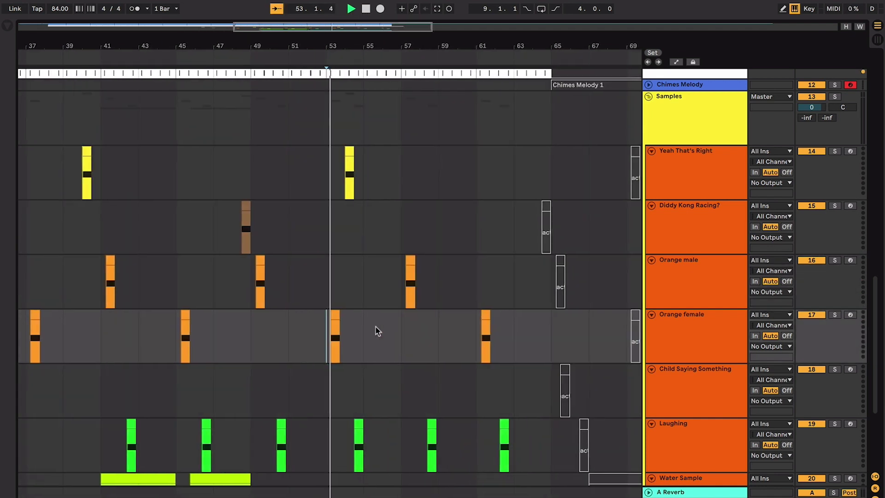
key("space")
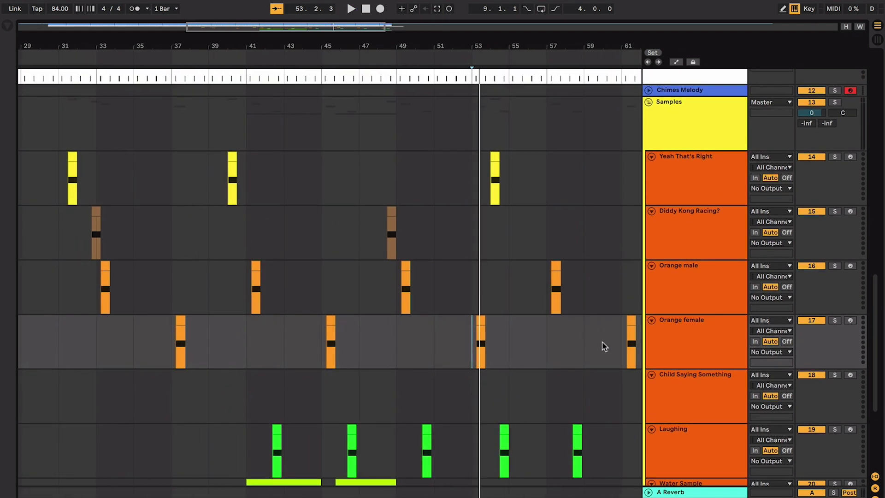
Zoom in on the first Diddy Kong Racing? clip, audition it, and return to the wider arrangement
left_click(96, 219)
key("z")
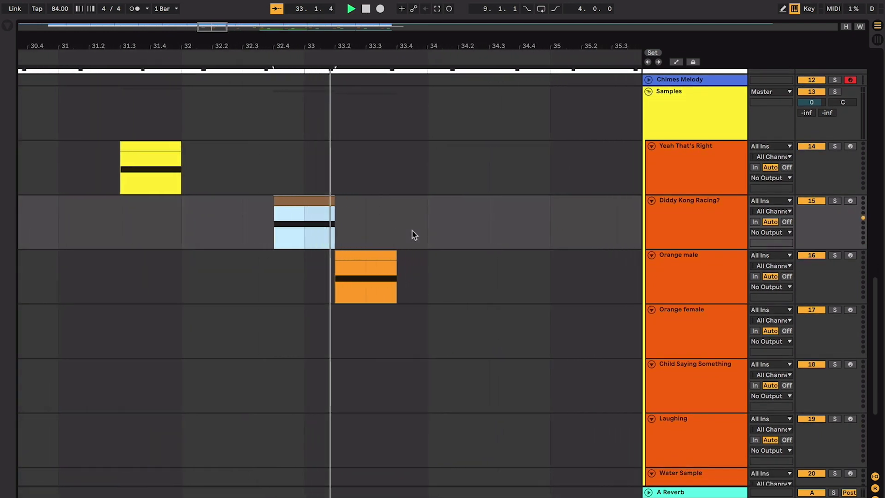
key("shift+z")
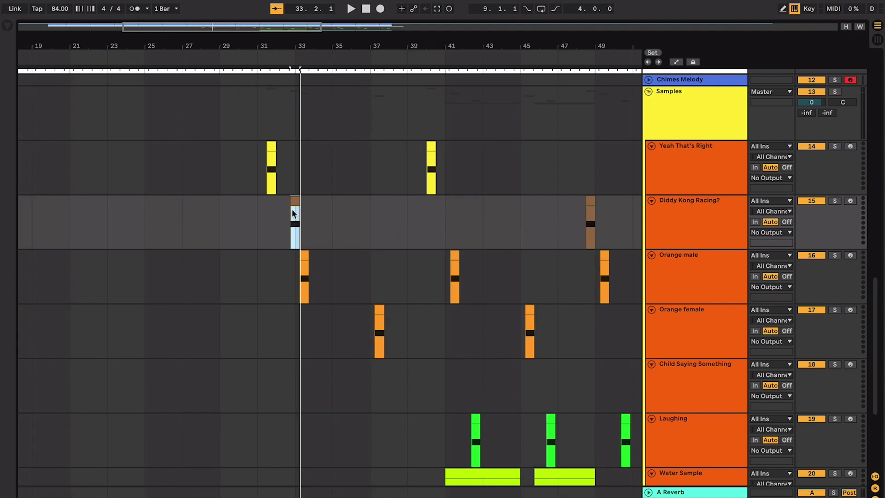
Zoom in on the first Water Sample clip at bar 41, audition both Water Sample clips, and stop playback
key("minus")
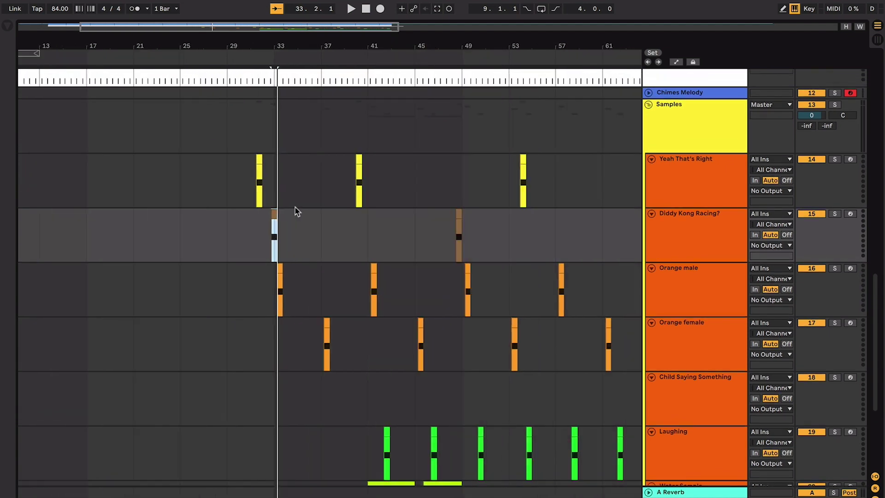
scroll(295, 208, "right", 3)
scroll(333, 240, "down", 3)
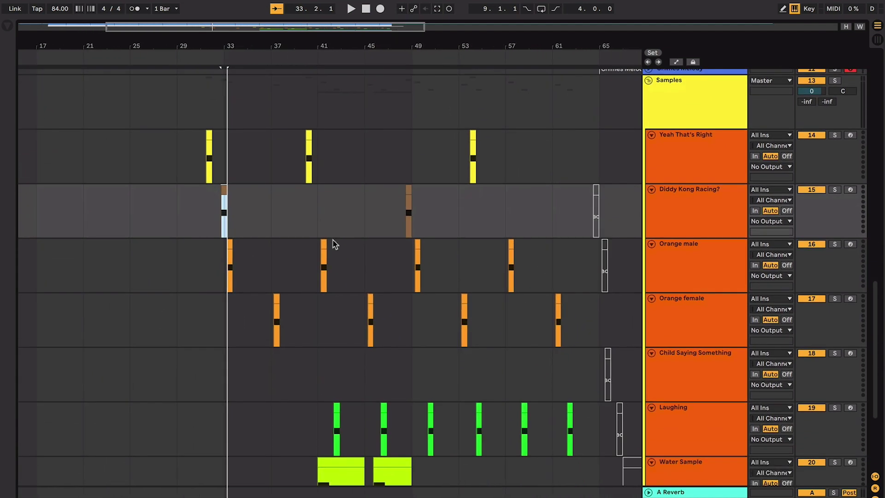
scroll(333, 240, "down", 3)
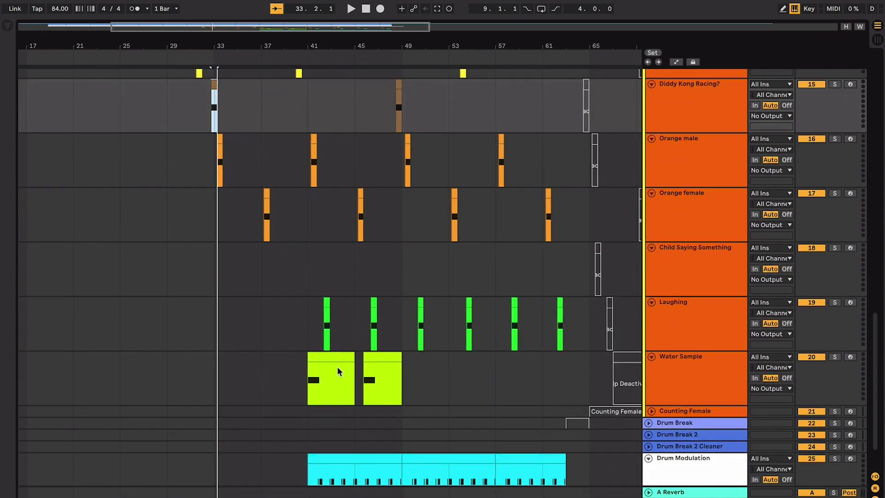
left_click(334, 358)
key("z")
key("space")
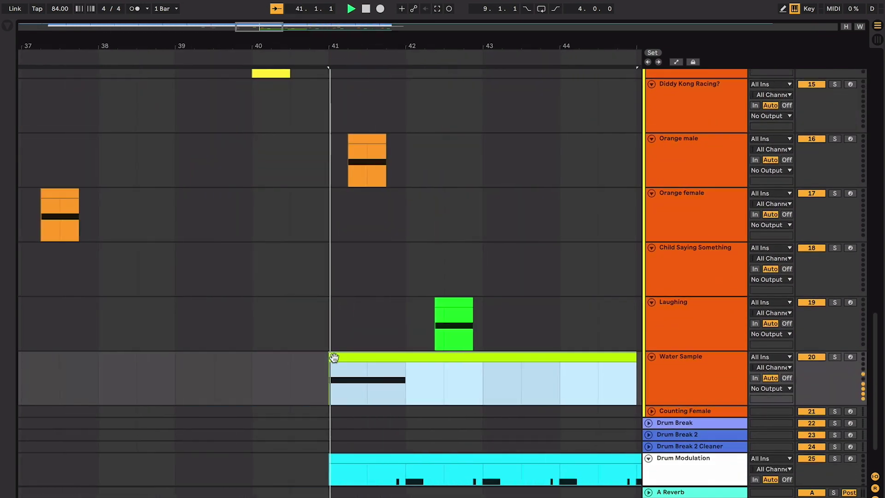
left_click_drag(334, 358, 500, 360)
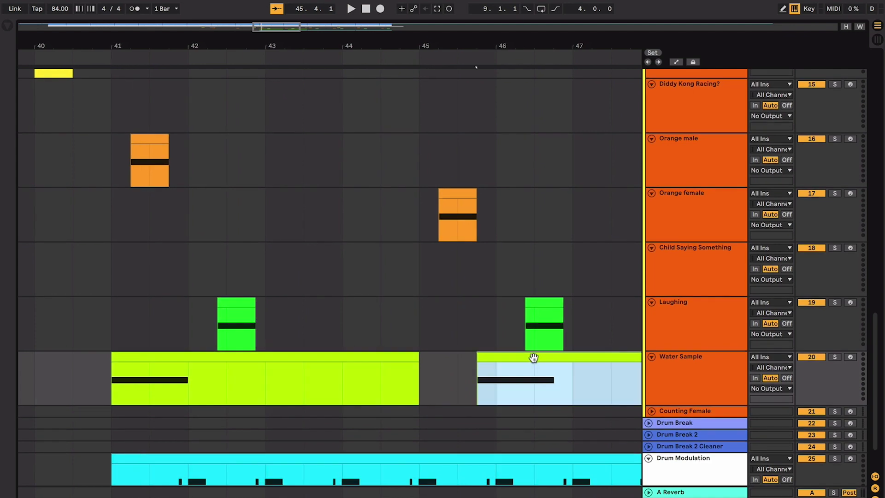
key("space")
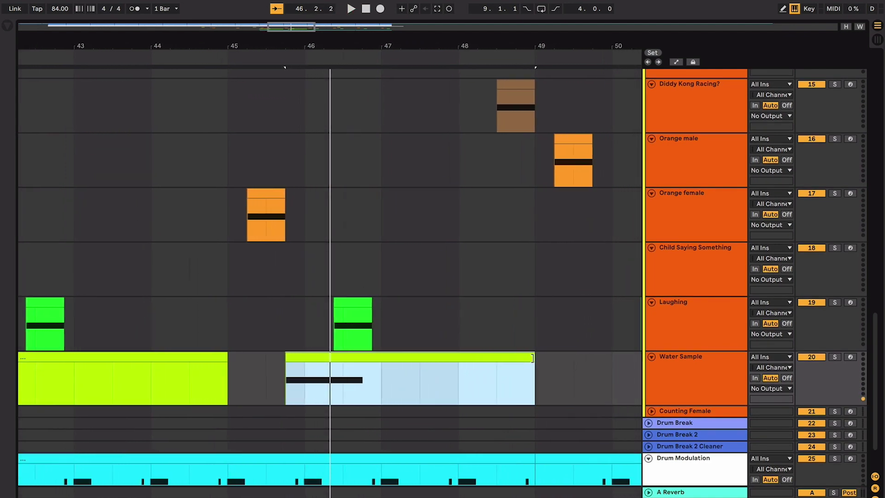
Move the Drum Modulation track up so it sits directly between the Quick Shaker and Chimes Melody tracks
key("x")
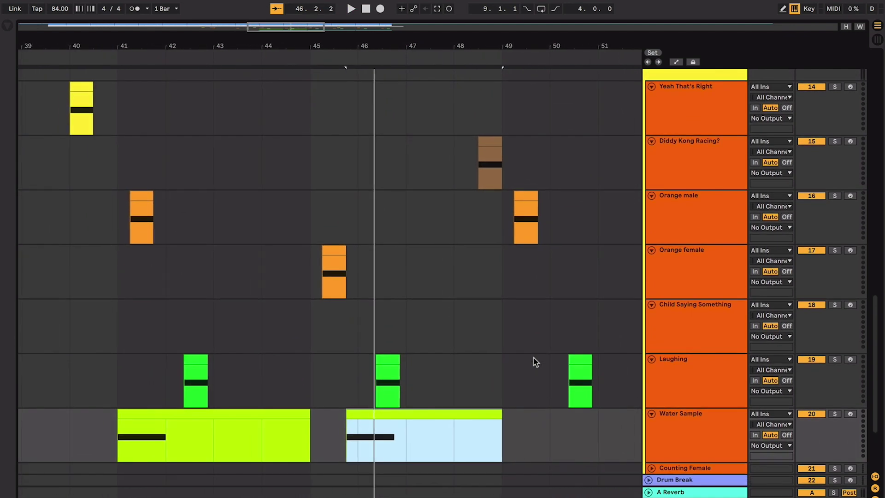
scroll(536, 362, "down", 5)
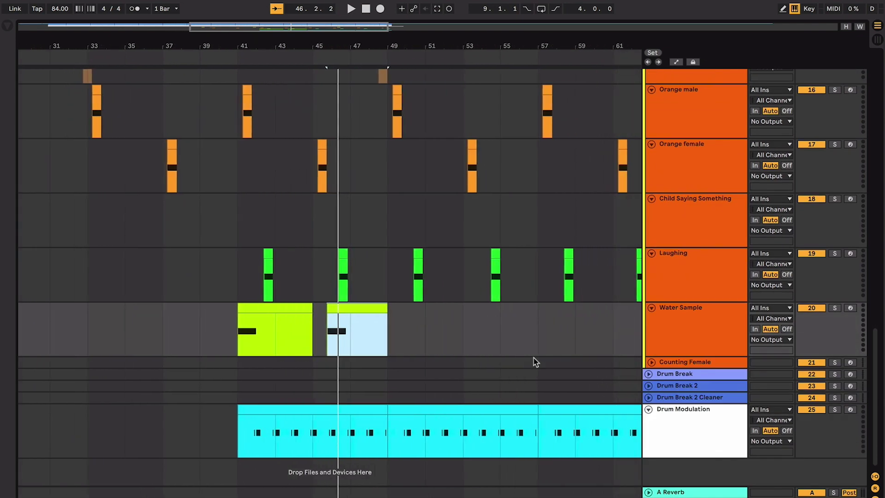
left_click(380, 411)
scroll(325, 414, "up", 5)
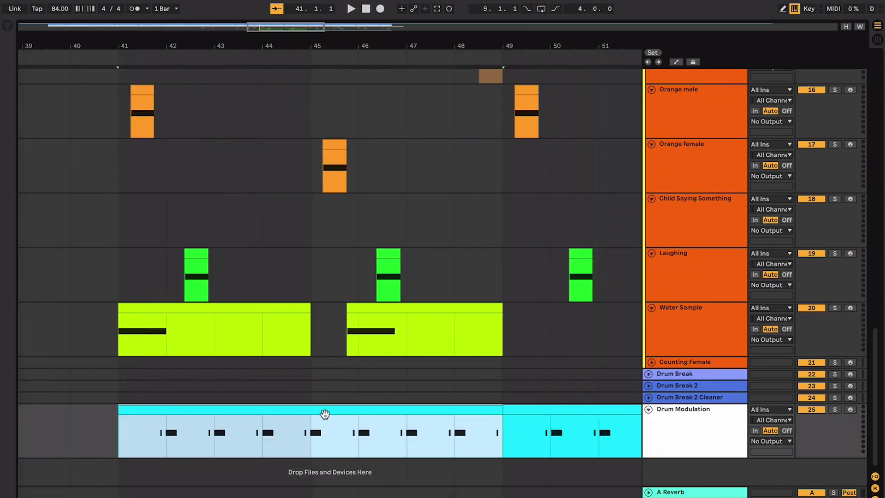
scroll(325, 414, "down", 8)
scroll(325, 414, "up", 10)
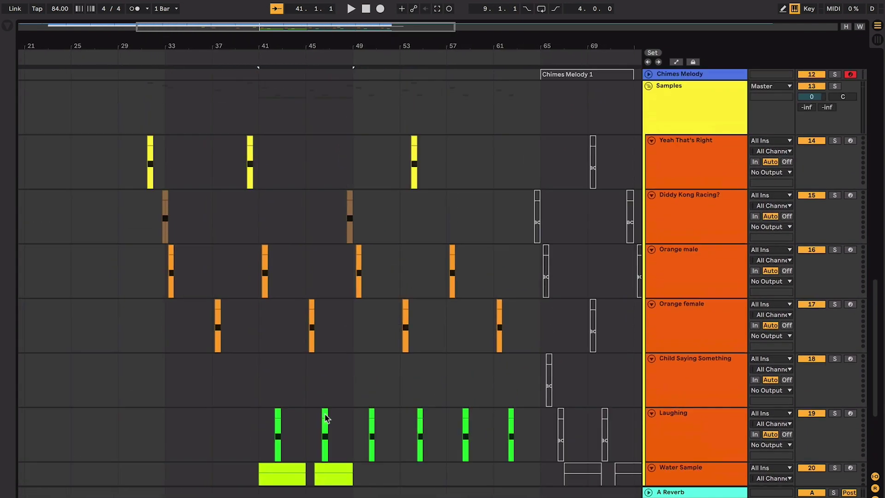
scroll(350, 413, "down", 10)
left_click_drag(682, 414, 665, 89)
scroll(416, 196, "up", 2)
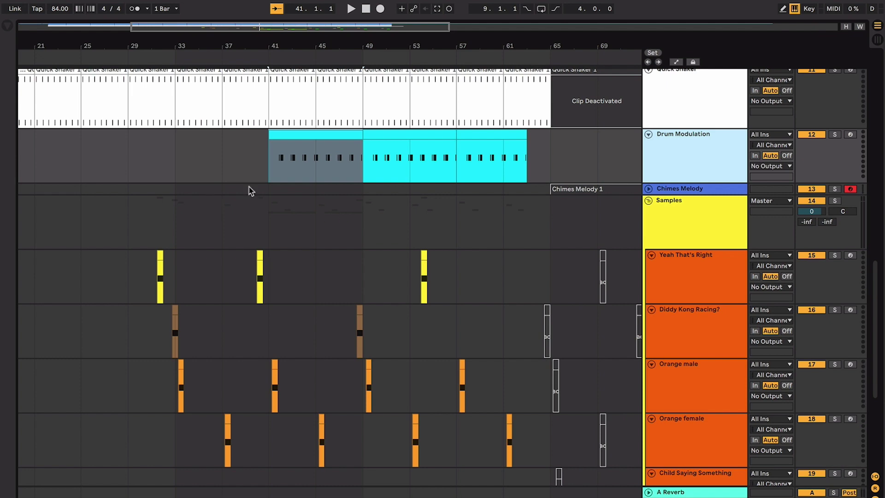
Open the Drum Modulation clip starting at bar 41 for note editing
scroll(342, 303, "up", 3)
left_click(332, 208)
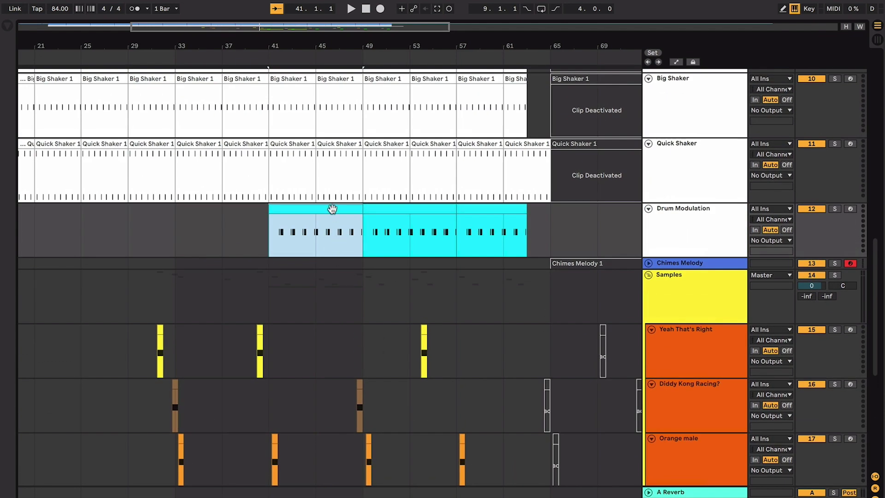
key("z")
scroll(332, 208, "up", 1)
scroll(332, 209, "left", 5)
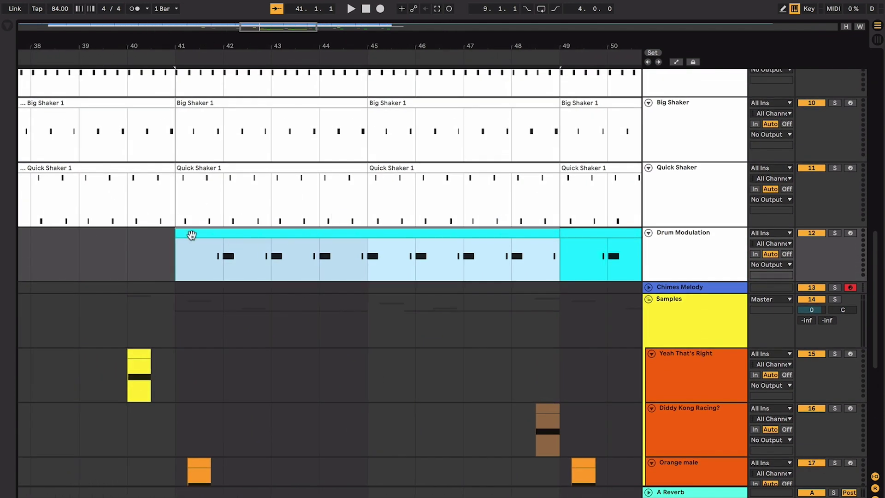
left_click_drag(62, 251, 222, 242)
left_click(272, 237)
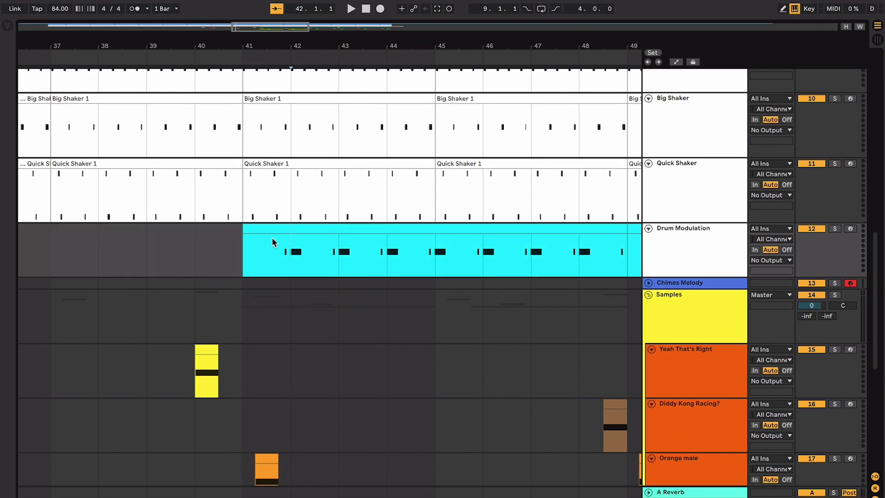
left_click_drag(293, 253, 454, 264)
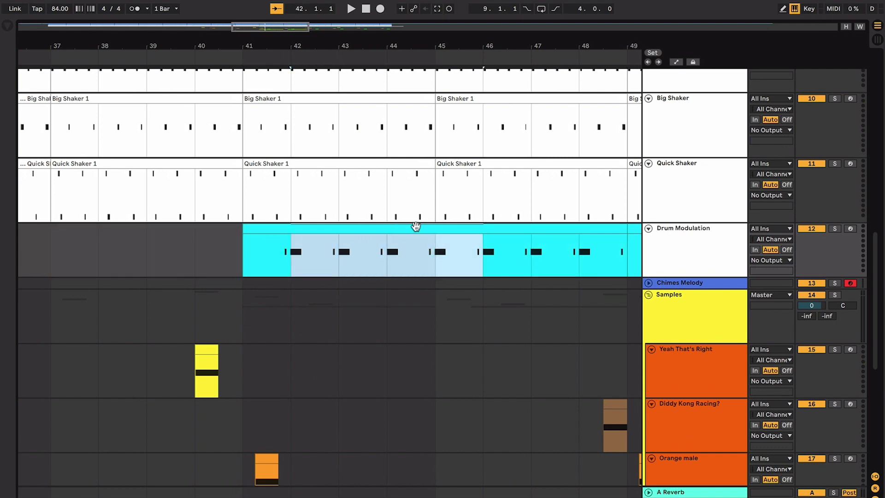
double_click(416, 226)
Delete the first five short E1 notes from the Drum Modulation clip and hide the note editor
left_click(255, 277)
left_click(242, 258)
double_click(343, 263)
left_click(327, 244)
double_click(431, 263)
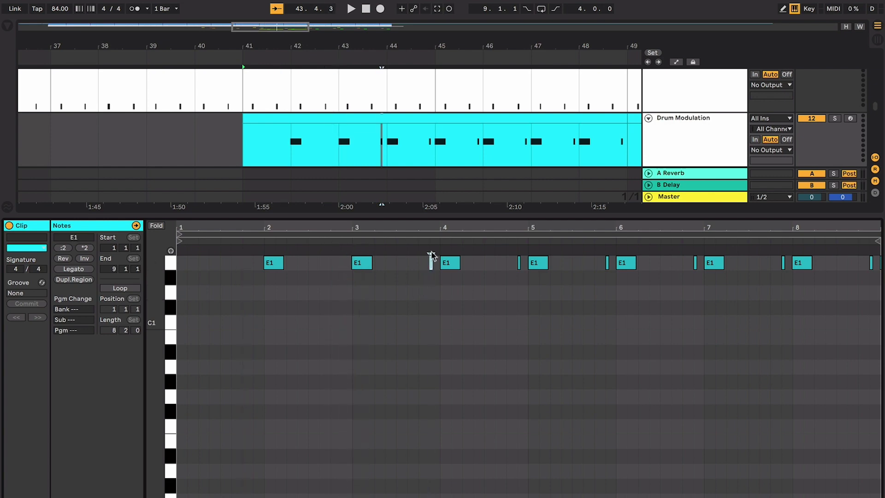
left_click(522, 277)
left_click(519, 264)
double_click(520, 264)
left_click(617, 276)
double_click(608, 263)
key("shift+Tab")
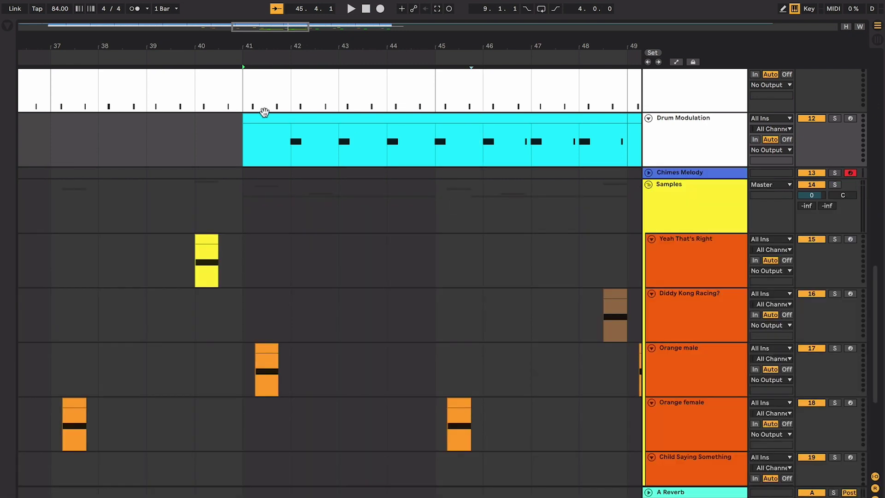
Play the arrangement from bar 39 to hear the start of the Drum Modulation clip
left_click(313, 148)
left_click_drag(234, 147, 408, 154)
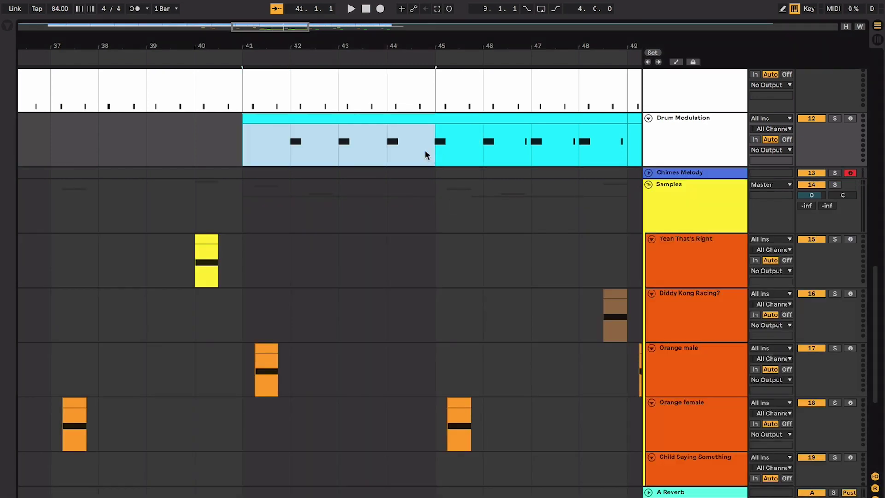
scroll(276, 154, "up", 2)
left_click(179, 187)
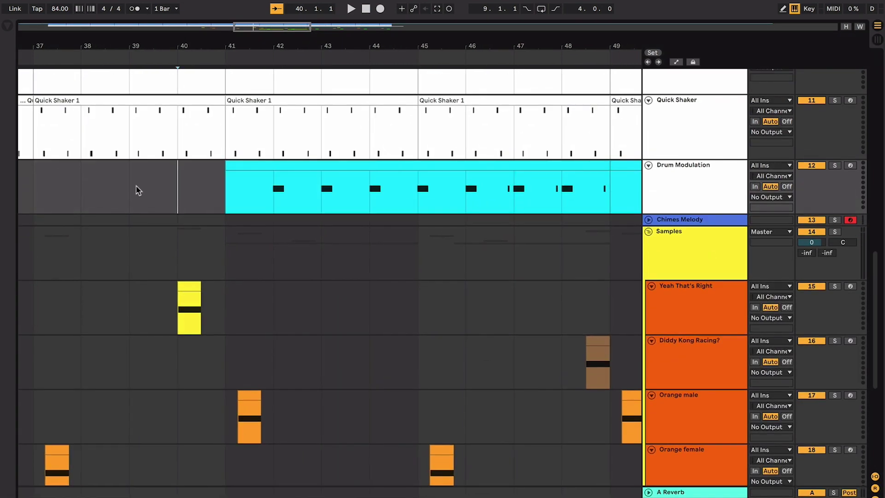
left_click_drag(264, 188, 387, 192)
left_click(114, 193)
left_click(124, 193)
key("space")
key("XF86AudioRaiseVolume")
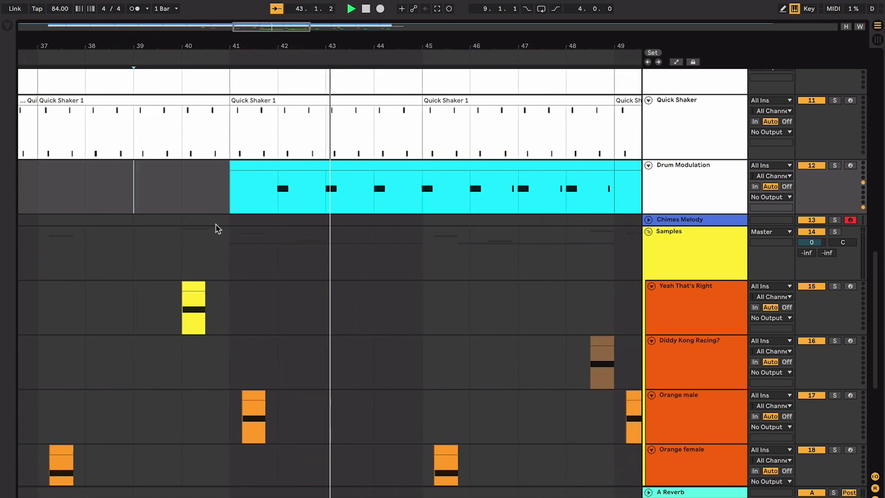
key("space")
Highlight bars 42 to 46 of the Drum Modulation clip and bars 9 to 33 of the arrangement for review
left_click(252, 203)
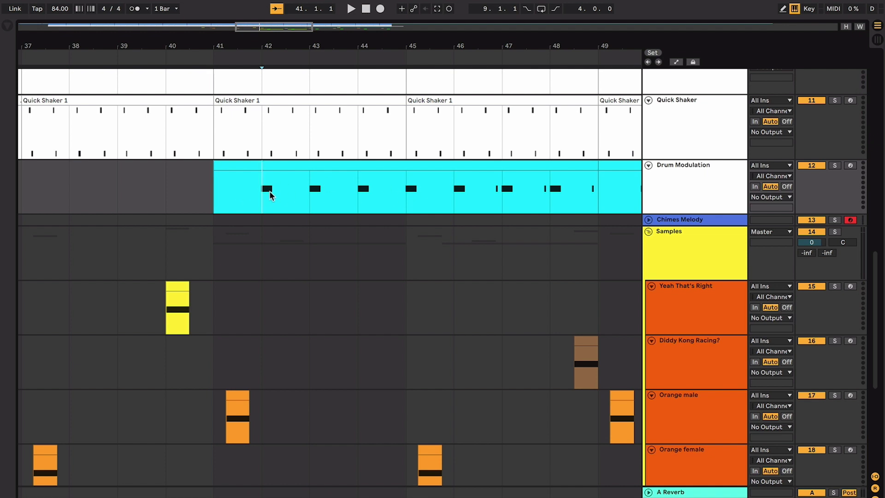
left_click_drag(271, 194, 434, 201)
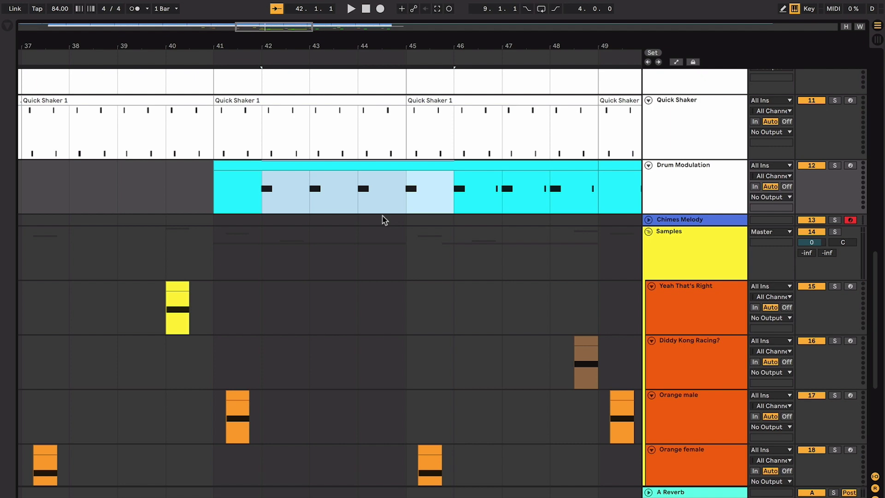
scroll(385, 219, "down", 5)
scroll(385, 220, "down", 5)
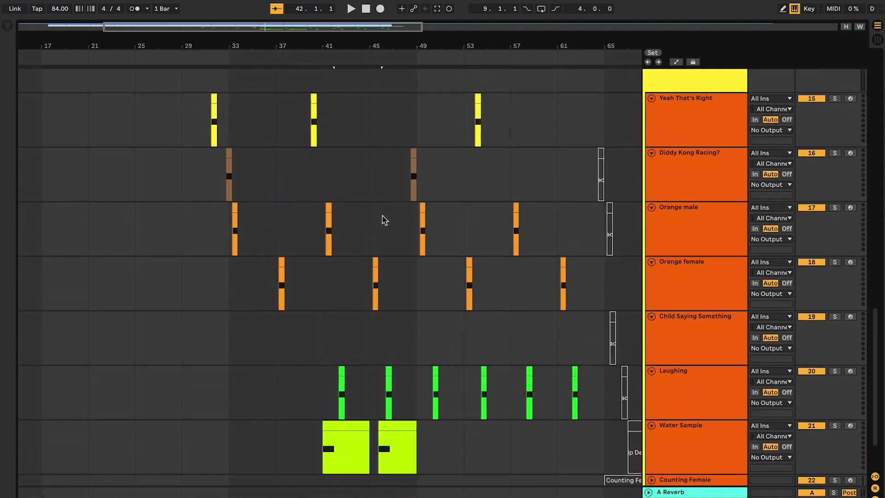
scroll(385, 220, "down", 3)
scroll(385, 220, "up", 10)
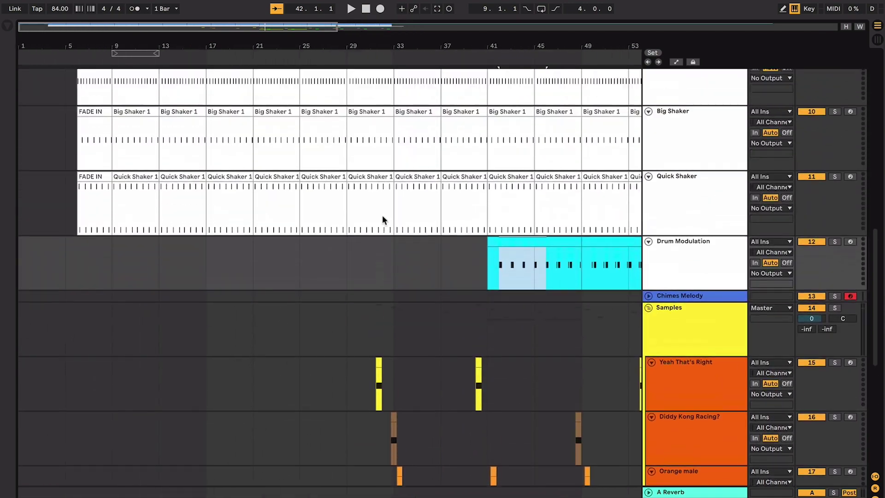
scroll(383, 220, "up", 10)
left_click_drag(55, 122, 13, 138)
left_click_drag(55, 258, 164, 261)
Review the sample clips from bar 31 to bar 65 on the Yeah That's Right, Diddy Kong Racing?, Orange male and Orange female tracks
scroll(161, 263, "down", 8)
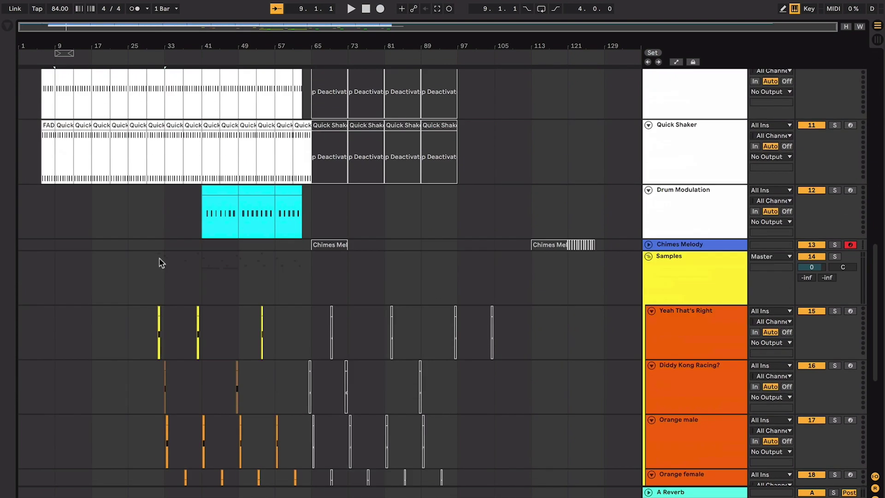
scroll(161, 263, "down", 4)
left_click(151, 213)
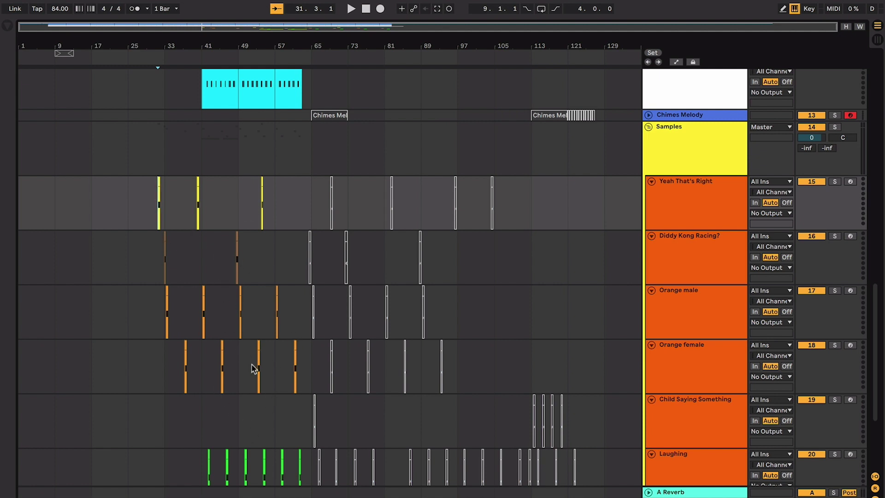
mouse_move(166, 307)
left_mouse_down()
mouse_move(313, 368)
mouse_move(162, 298)
left_mouse_up()
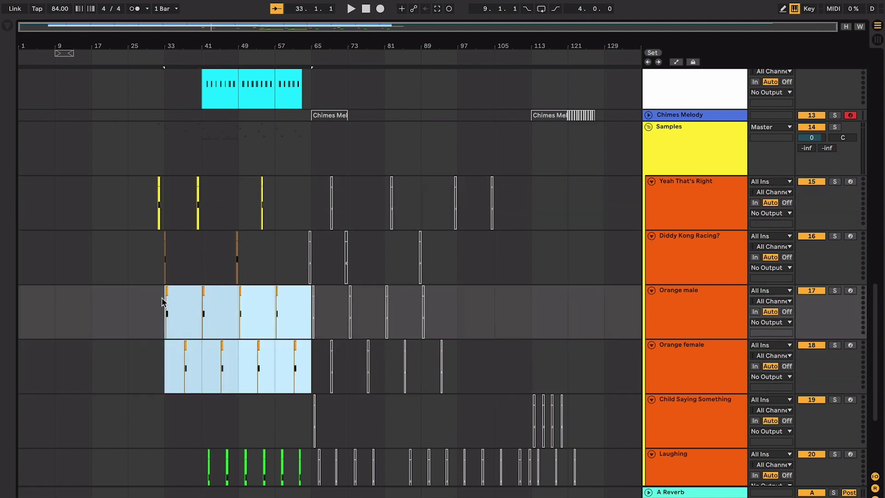
left_click_drag(157, 193, 275, 259)
scroll(257, 425, "up", 4)
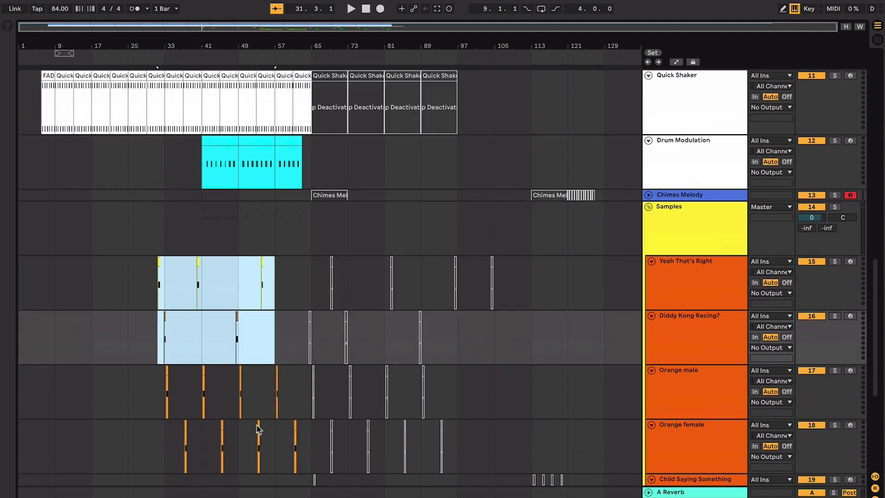
scroll(230, 176, "up", 1)
Highlight the Drum Modulation clip starting at bar 41 and examine the tracks around it
right_click(232, 175)
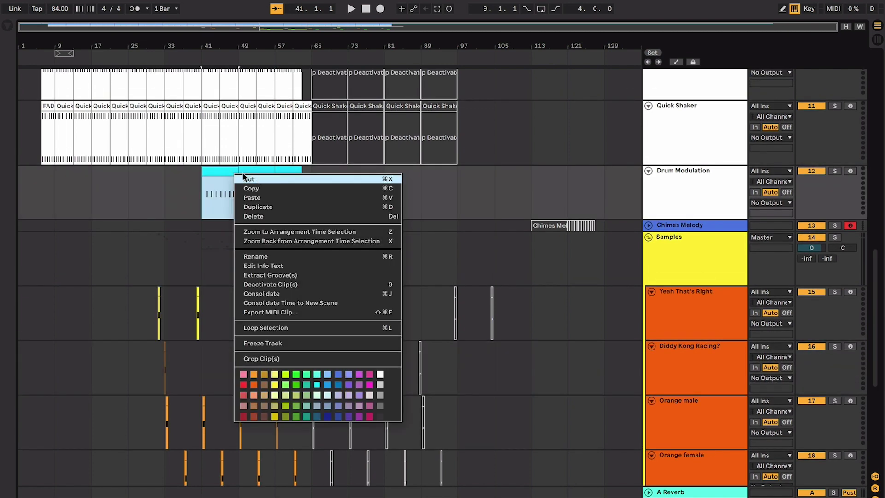
left_click(221, 178)
scroll(220, 241, "down", 3)
scroll(221, 241, "up", 4)
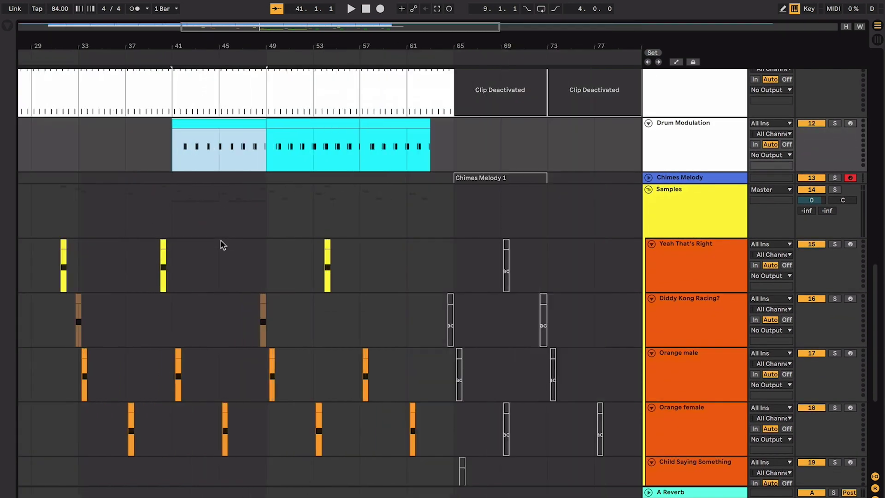
scroll(220, 240, "down", 5)
scroll(220, 241, "up", 3)
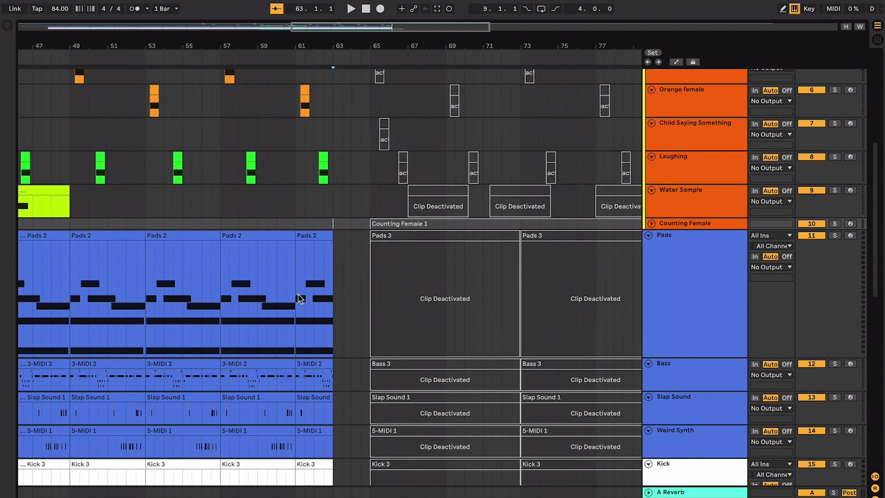
Select all tracks and fold them to get a compact overview of the whole arrangement
scroll(273, 253, "down", 5)
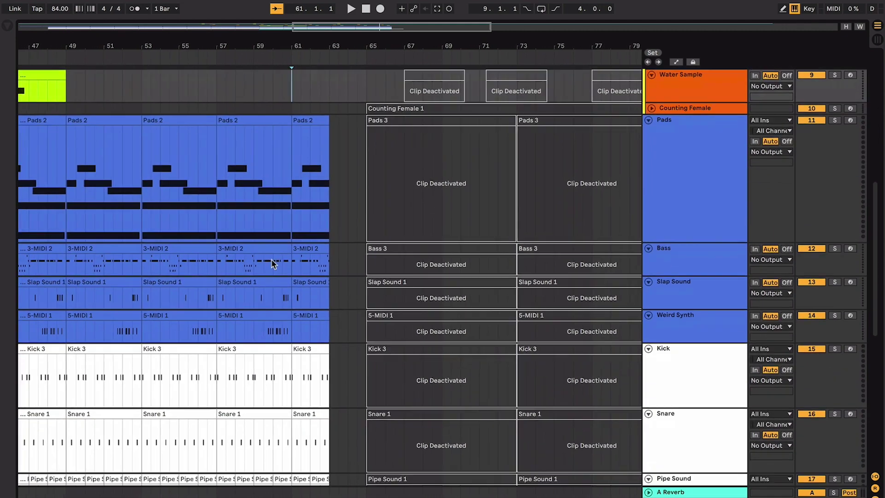
left_click(310, 202)
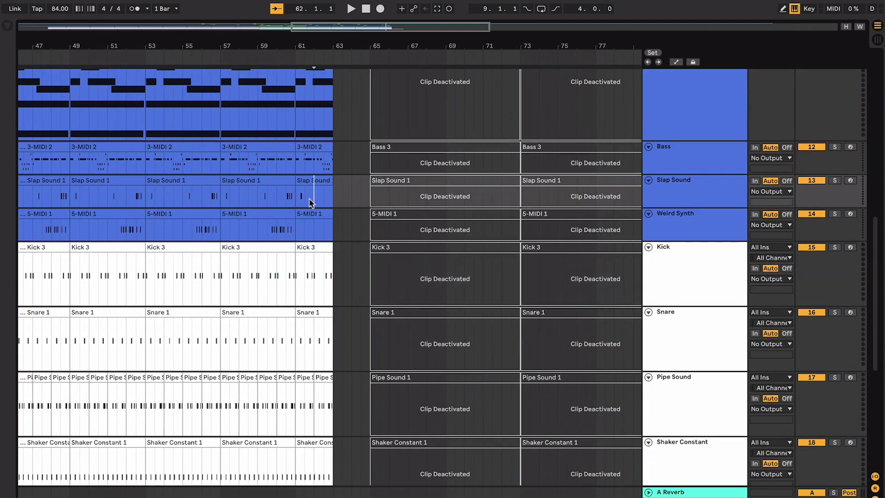
left_click(691, 265)
key("ctrl+a")
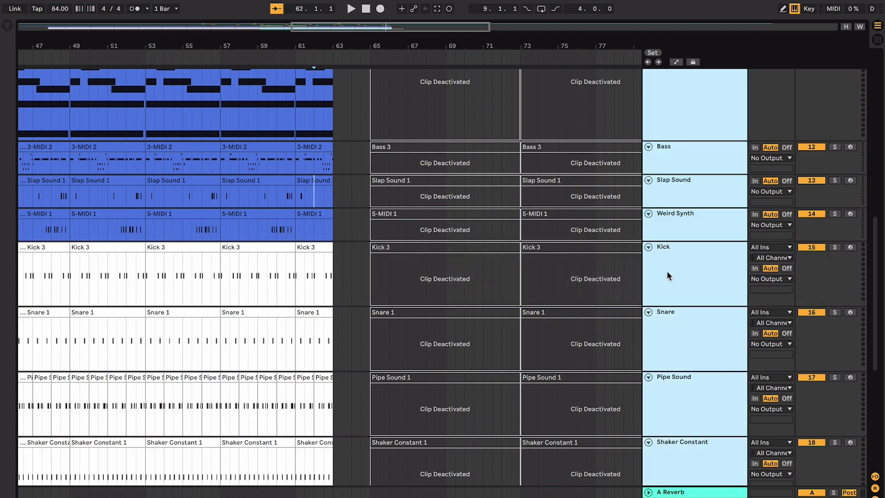
left_click(648, 248)
left_click(544, 202)
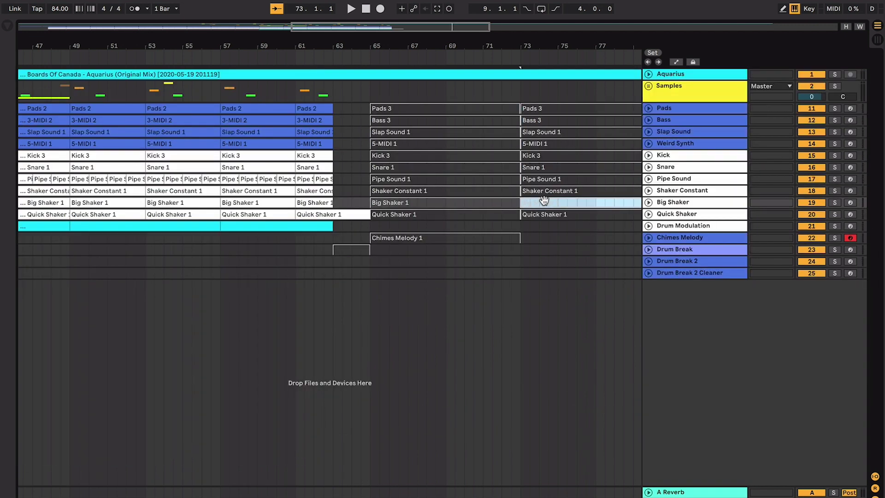
Move the Samples group between the Drum Modulation and Chimes Melody tracks and unfold it
left_click_drag(662, 91, 667, 242)
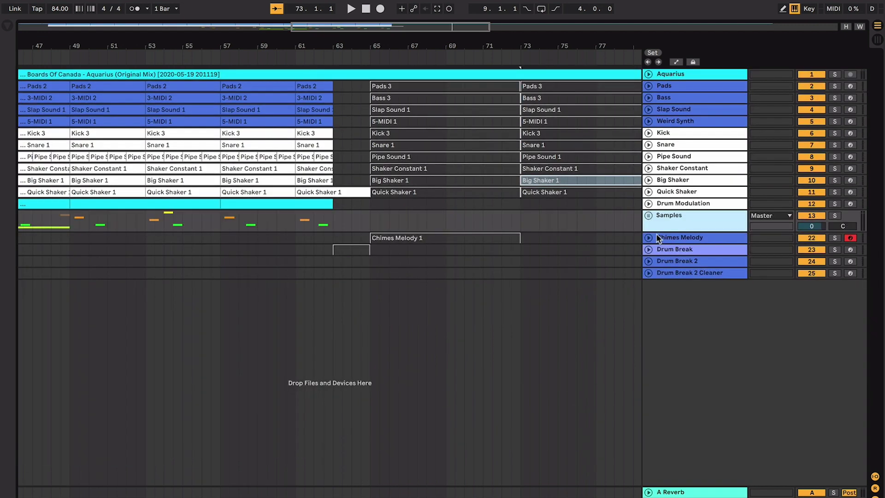
left_click(649, 215)
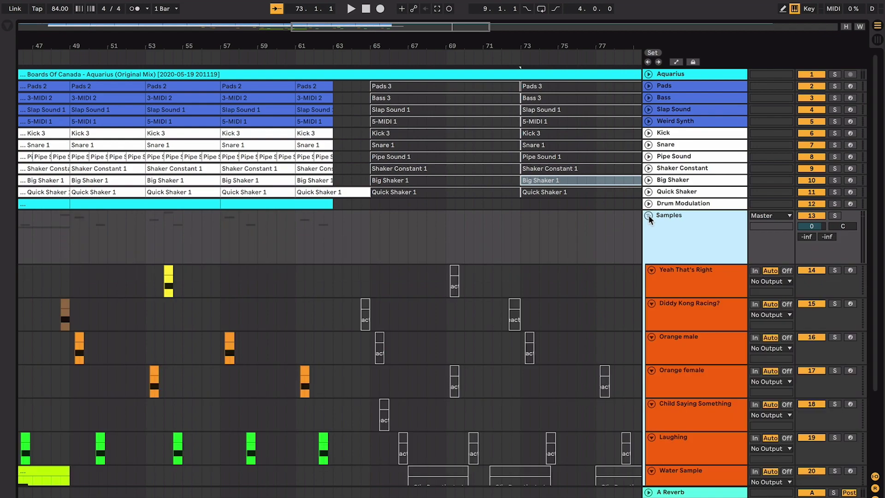
left_click(671, 204)
Activate the Drum Break clip at bar 63 and the Diddy Kong Racing? clip just before bar 65, and start playback from bar 62
left_click(347, 145)
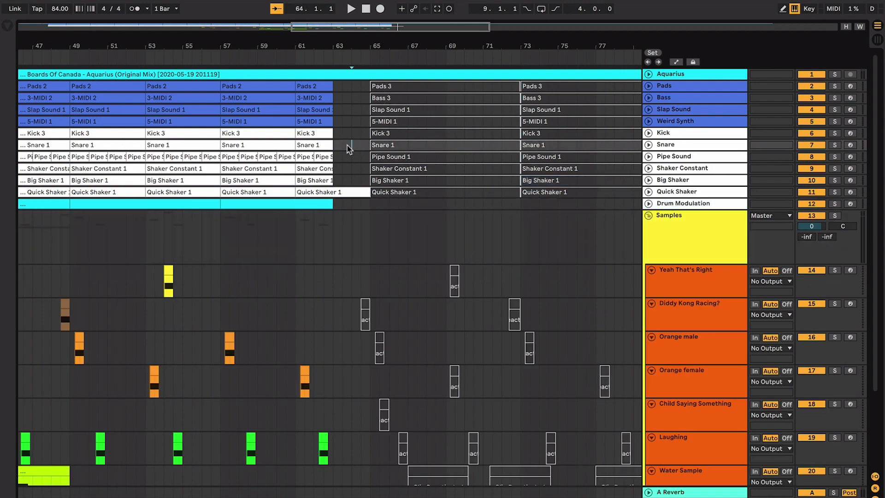
scroll(344, 169, "down", 4)
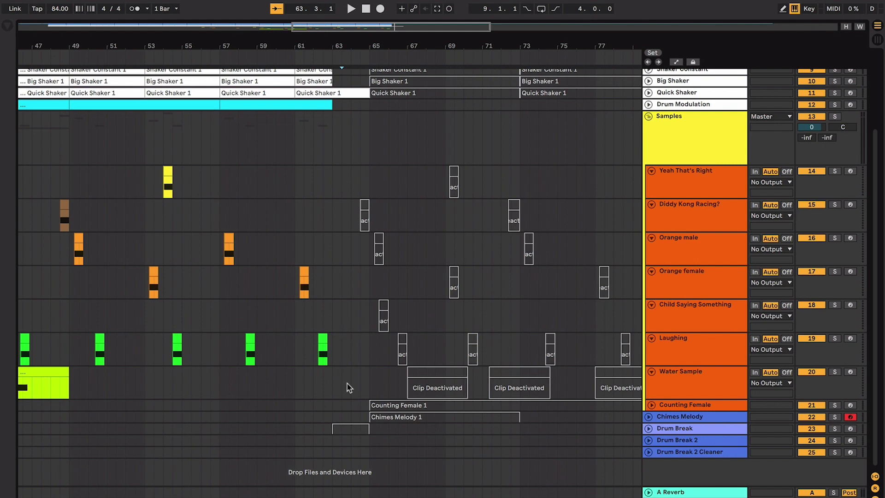
left_click(306, 245)
key("plus")
key("plus")
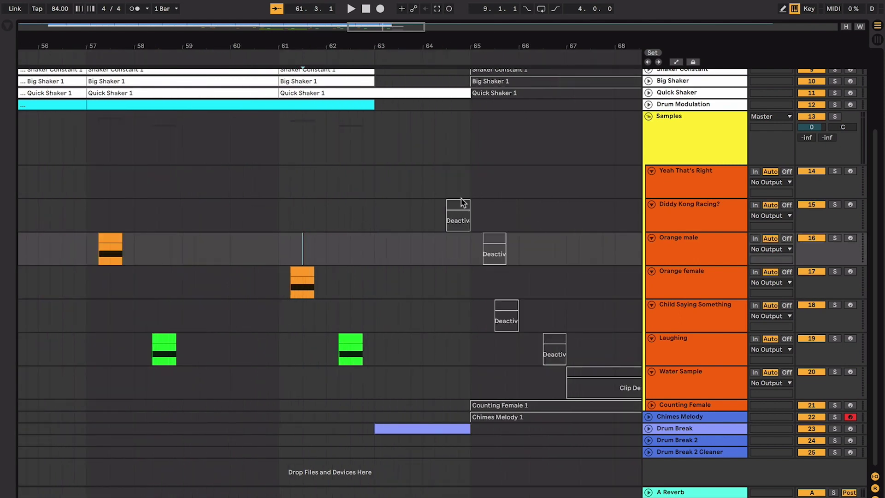
left_click(462, 203)
key("0")
left_click(338, 206)
key("space")
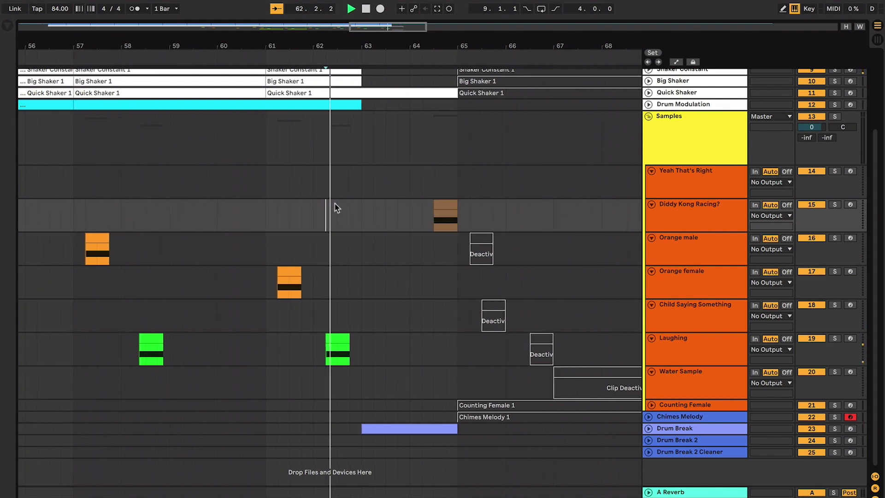
Unfold the Drum Break track, stop playback and highlight bars 63 to 65 across the tracks above it
left_click(649, 429)
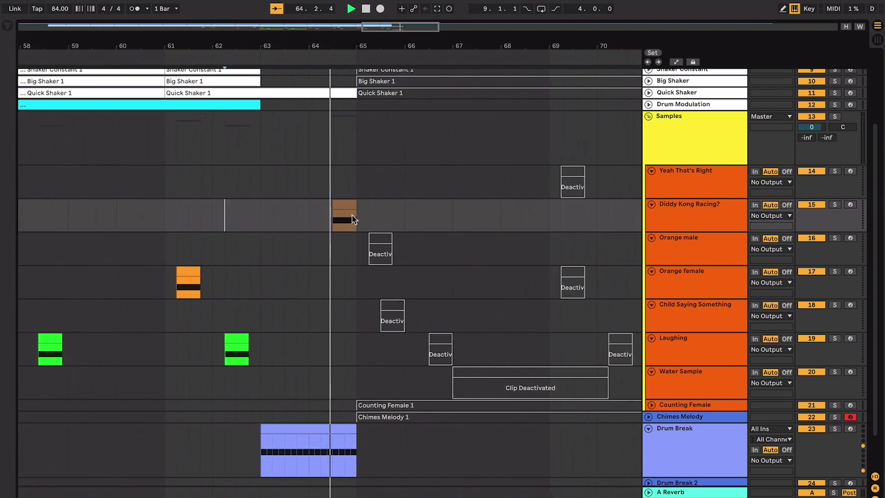
key("space")
left_click_drag(235, 284, 331, 58)
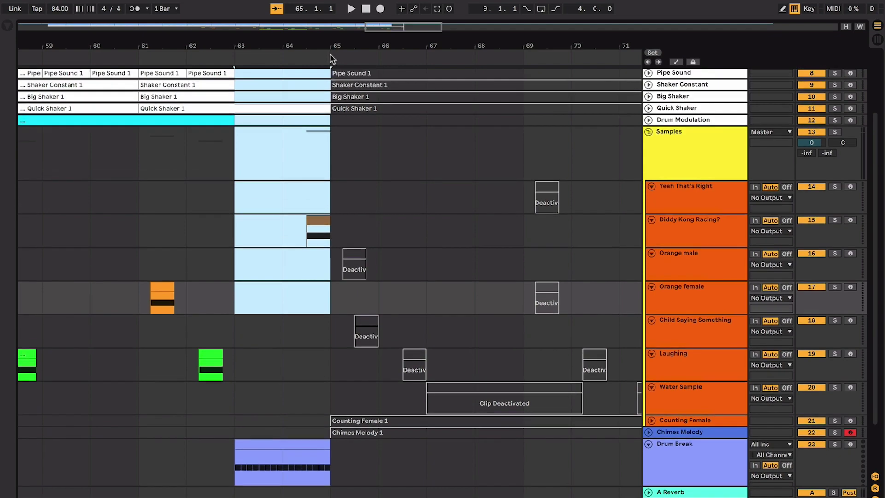
scroll(313, 147, "up", 3)
scroll(313, 146, "down", 10)
scroll(312, 147, "left", 2)
scroll(300, 170, "up", 10)
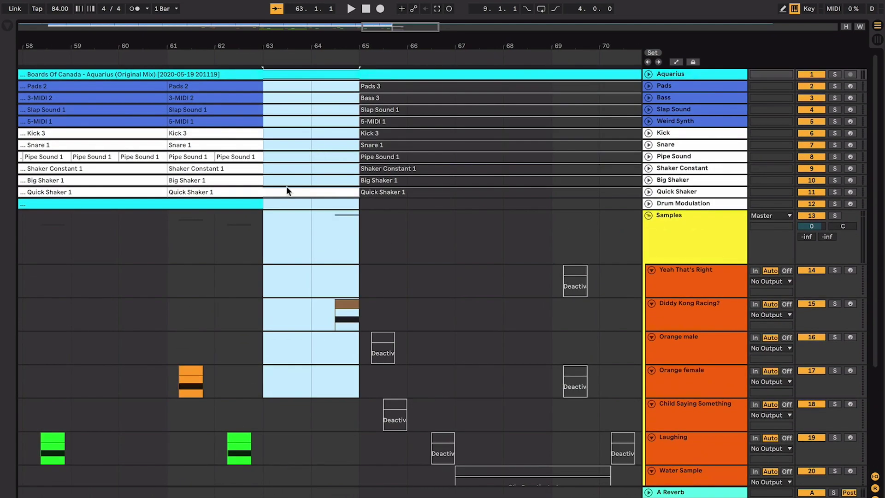
Highlight the Drum Break clip spanning bars 63 to 65 and examine it beneath the sample tracks
left_click(266, 211)
left_click_drag(267, 211, 172, 243)
left_click(233, 261)
scroll(242, 264, "down", 3)
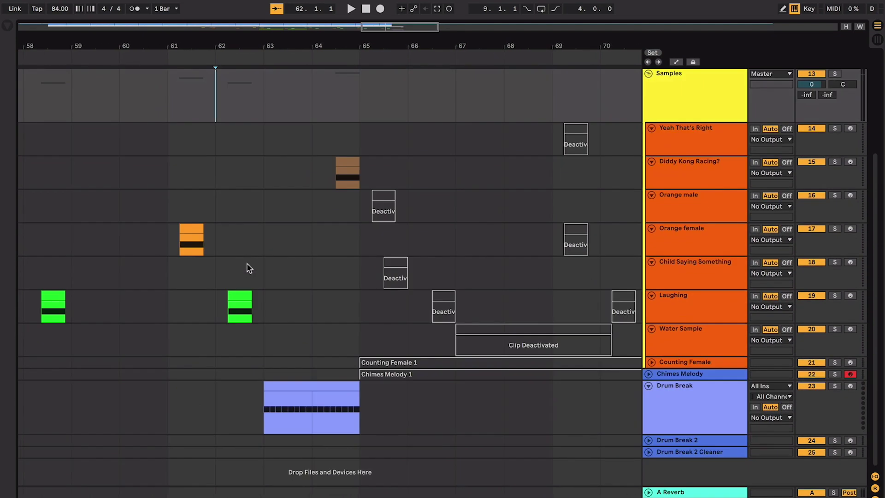
left_click(358, 405)
left_click(663, 384)
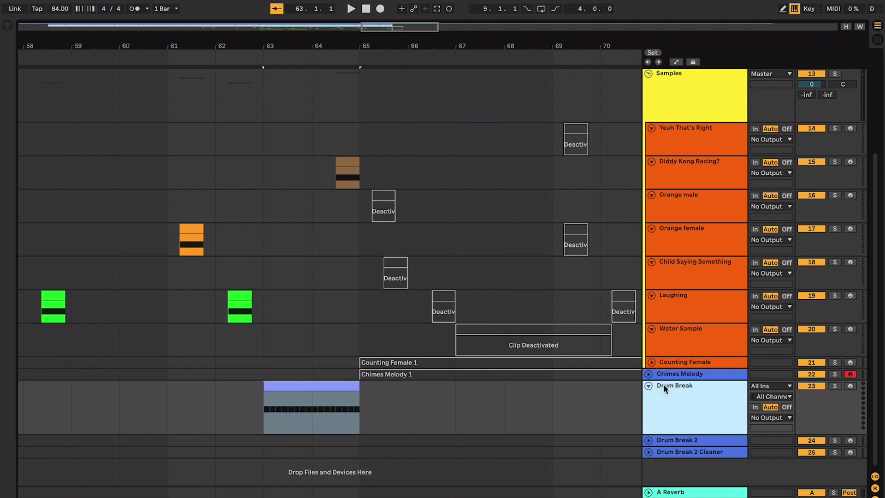
left_click(348, 390)
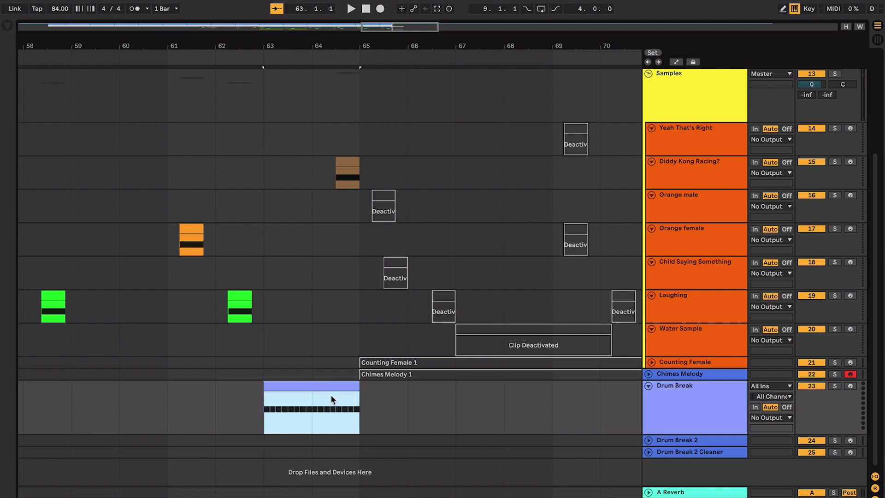
Unfold the Quick Shaker track and highlight its pattern between bars 63 and 65
scroll(331, 395, "up", 5)
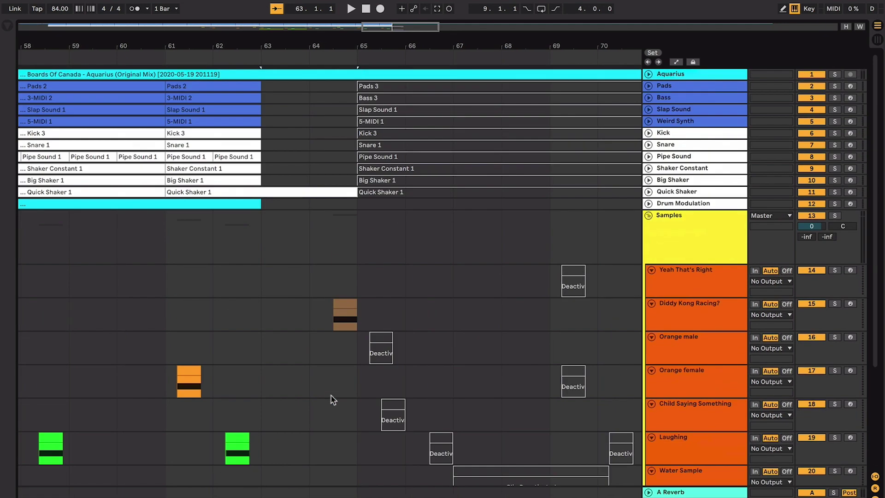
left_click(656, 192)
key("u")
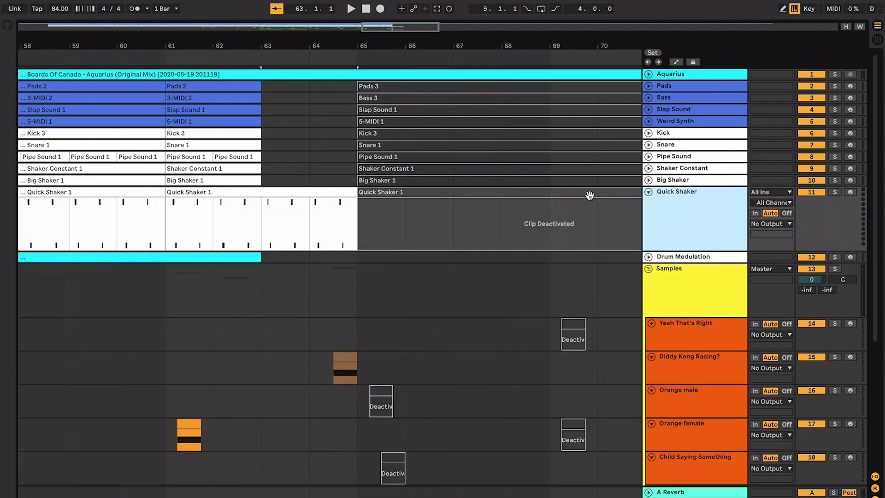
left_click_drag(270, 223, 343, 223)
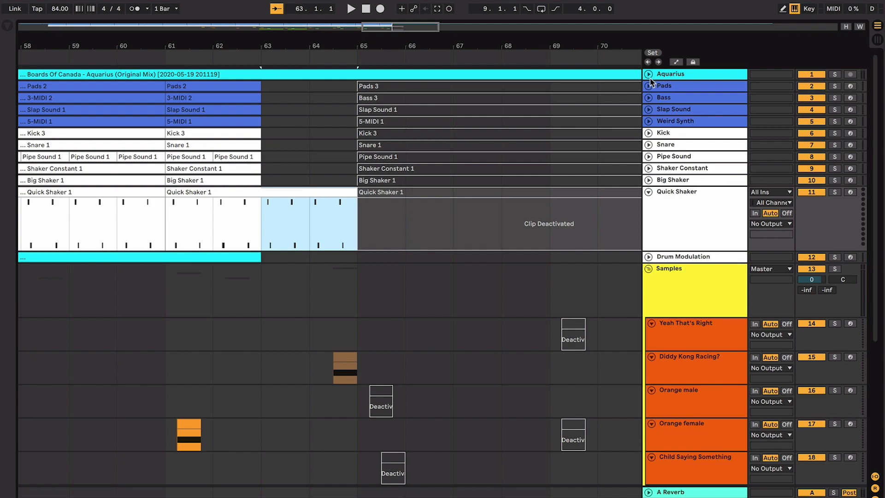
Unfold the Aquarius and Pads tracks and highlight the Pads 2 clip from bar 61 to 65
left_click(648, 74)
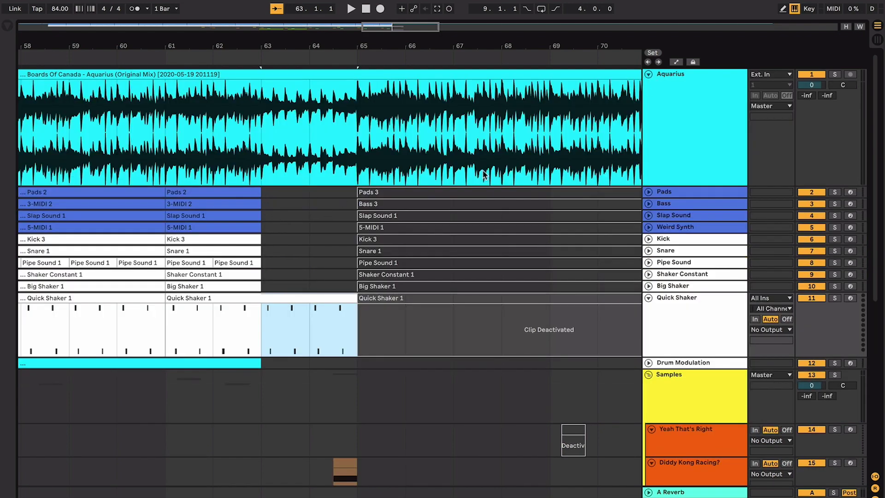
left_click(649, 192)
left_click_drag(256, 195, 358, 195)
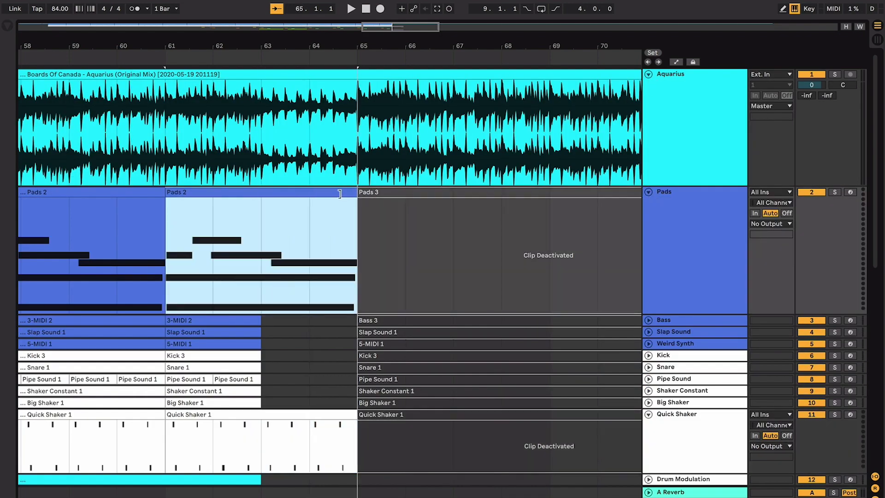
Play the break section from bar 63 while examining the Pads, Quick Shaker, sample and Drum Break tracks, and stop just after bar 65
scroll(265, 262, "down", 5)
scroll(266, 261, "down", 3)
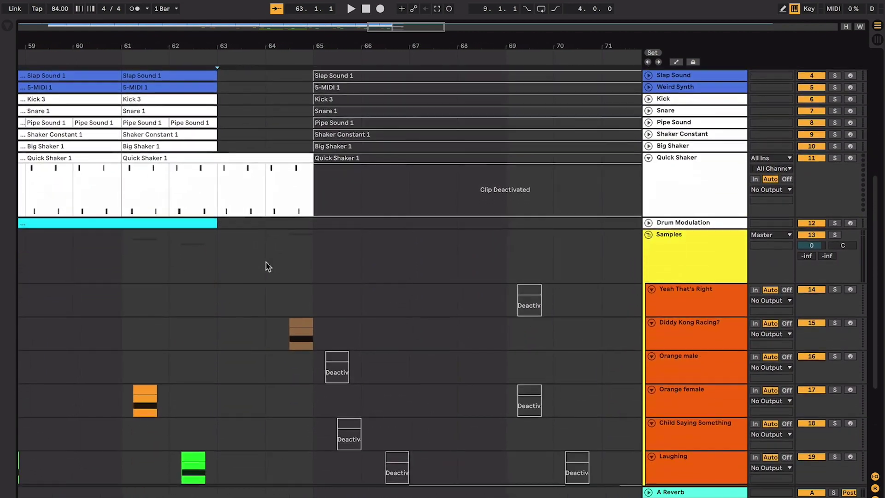
scroll(265, 262, "up", 4)
key("space")
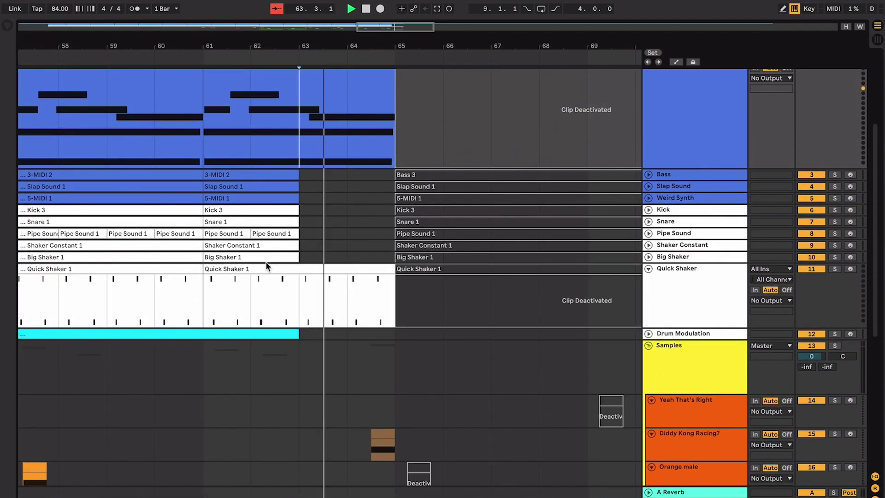
scroll(265, 261, "down", 4)
scroll(265, 262, "down", 3)
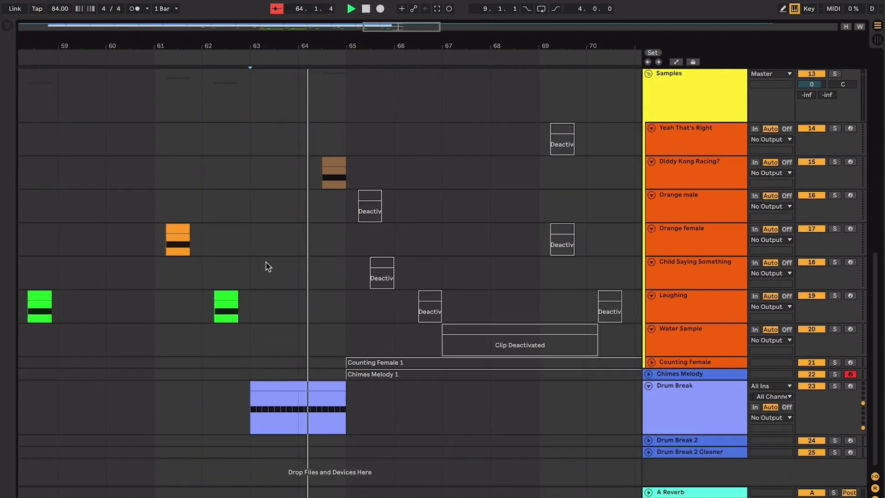
scroll(266, 262, "up", 2)
scroll(266, 262, "up", 3)
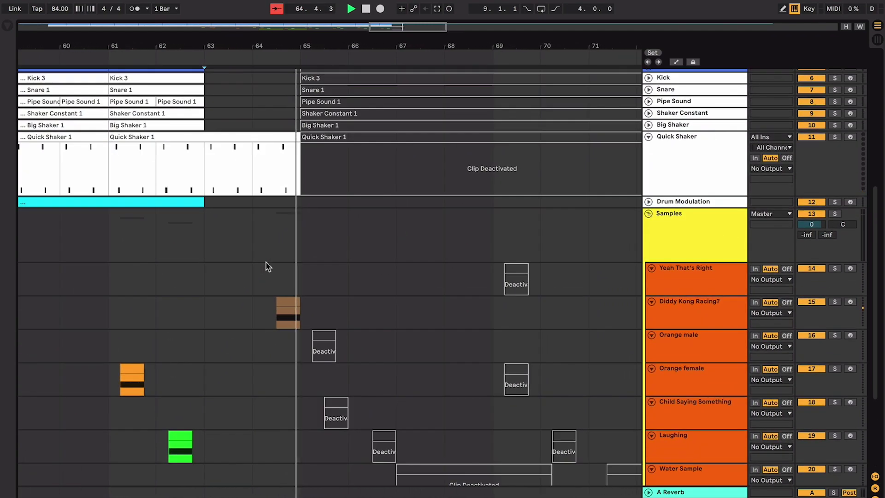
key("space")
Activate all deactivated clips on the Pads through Quick Shaker tracks from bar 65 to bar 97
scroll(605, 274, "up", 1)
key("minus")
key("minus")
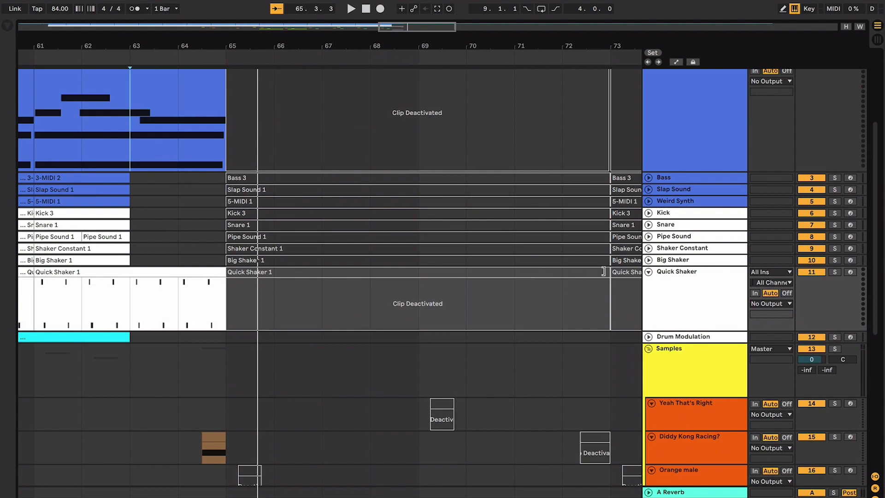
scroll(605, 274, "up", 3)
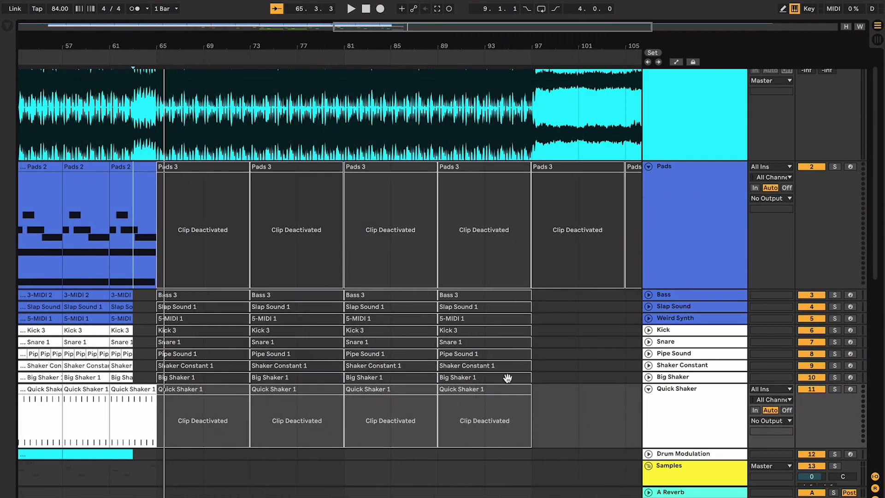
left_click(502, 399)
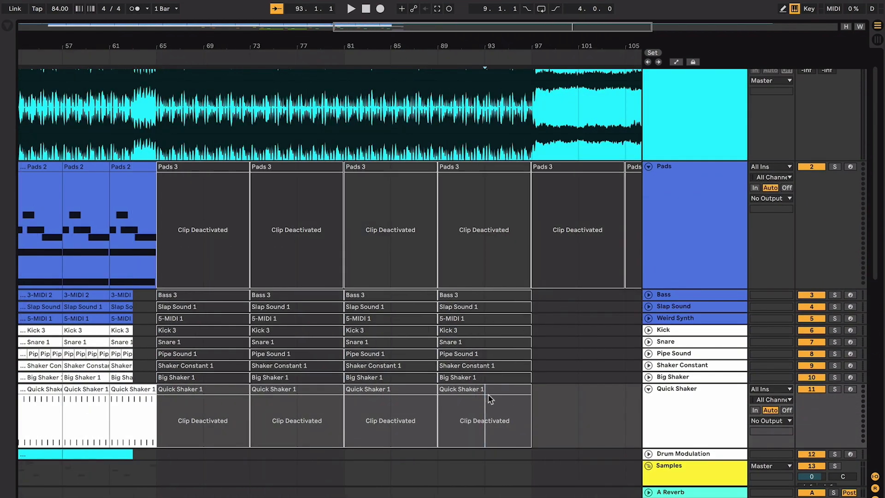
left_click(484, 390)
left_click(208, 169, "shift")
key("0")
scroll(207, 167, "left", 5)
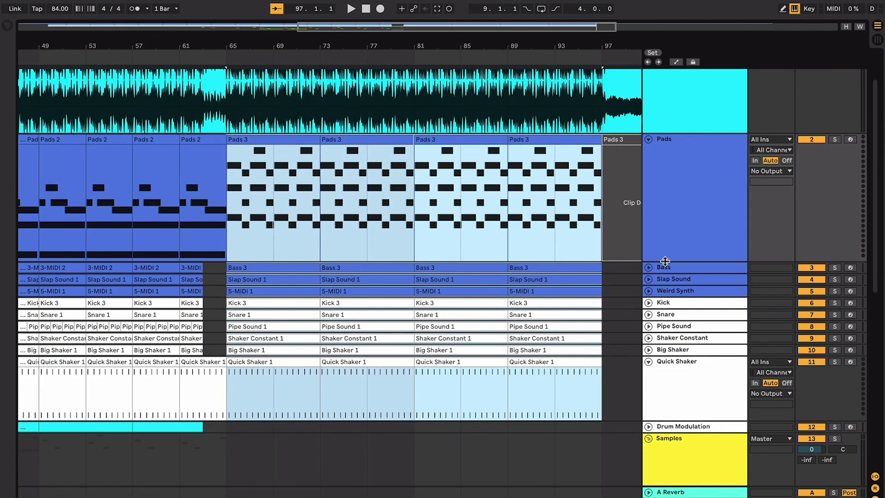
Unfold the Bass and Slap Sound tracks and consolidate the Pads 3 clips from bar 65 to 81 into one clip
left_click(649, 268)
left_click(648, 302)
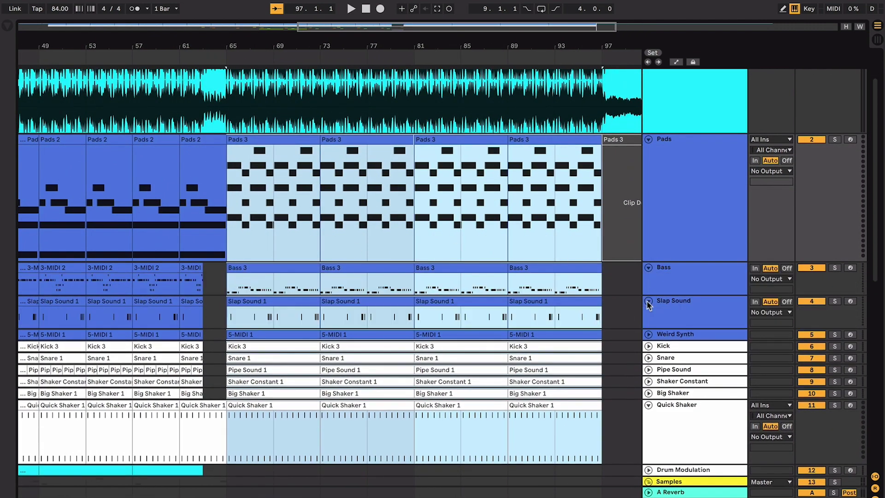
left_click(371, 227)
left_click_drag(274, 148, 300, 138)
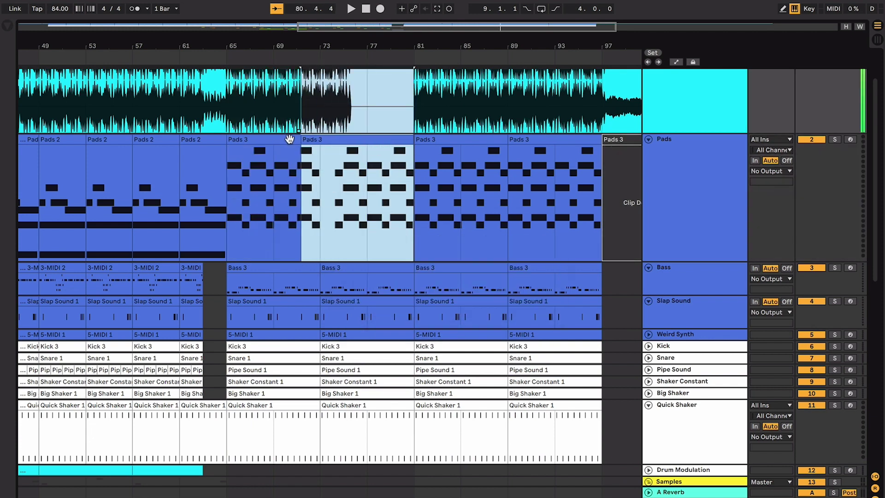
left_click(290, 138)
key("ctrl+k")
left_click(335, 141, "shift")
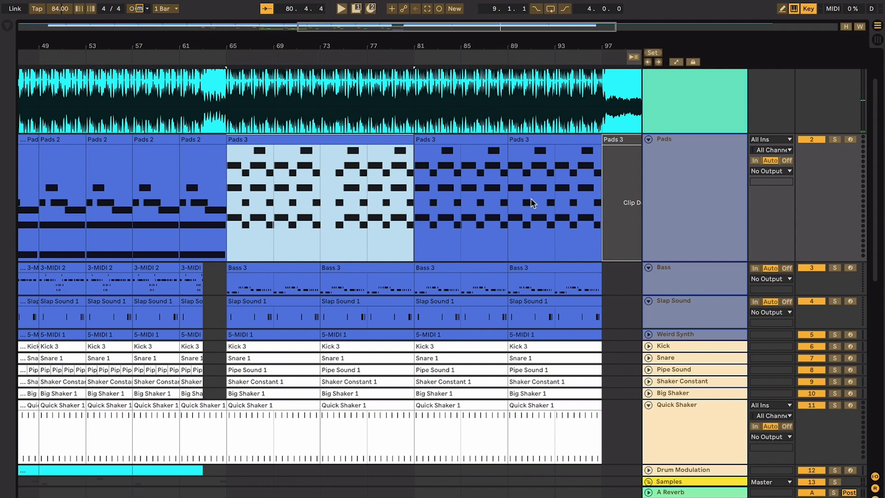
key("ctrl+k")
Make the Bass track taller and consolidate its Bass 3 clips from bar 65 to 81 into one clip
left_click_drag(656, 294, 655, 336)
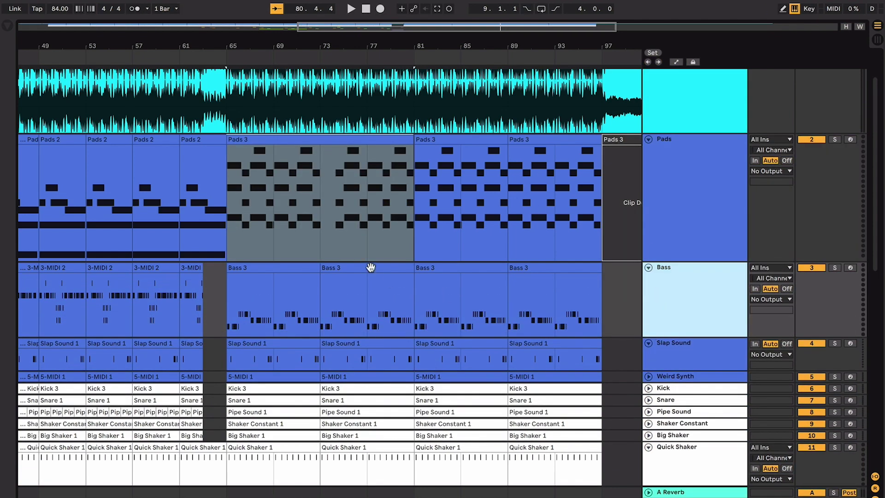
left_click(368, 262)
left_click(291, 265, "shift")
scroll(291, 265, "down", 3)
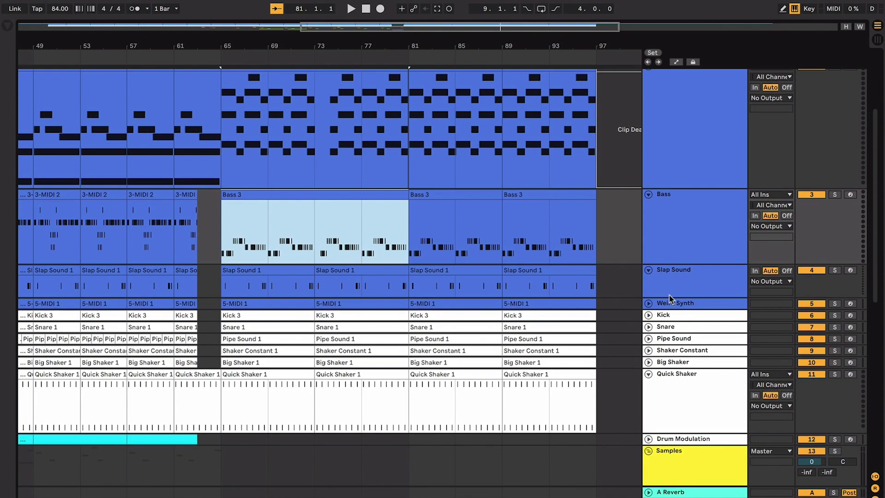
Enlarge the Slap Sound track, unfold Weird Synth, and consolidate the Slap Sound 1 clips from bar 65 to 81
left_click_drag(671, 296, 664, 308)
left_click(655, 313)
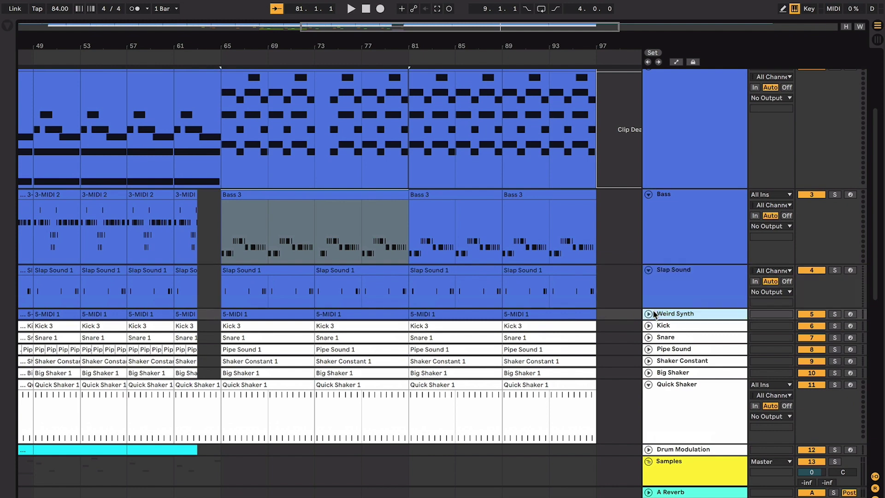
left_click(648, 314)
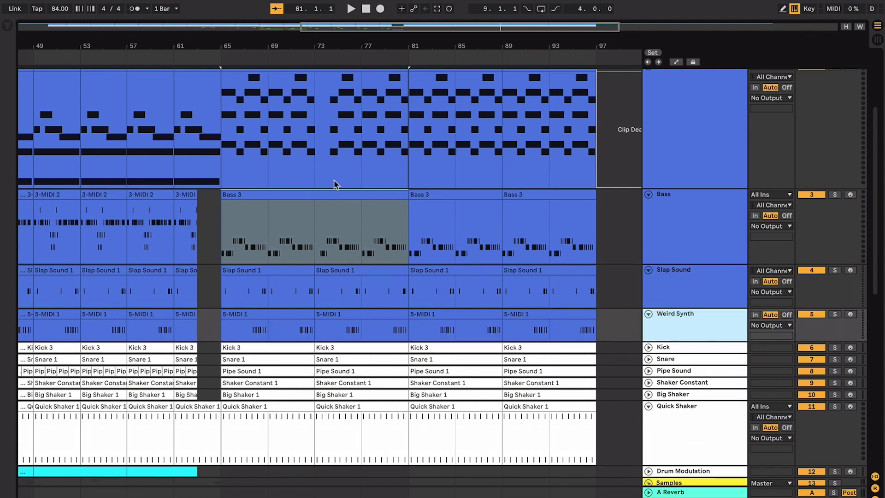
left_click(347, 275)
left_click(297, 268, "shift")
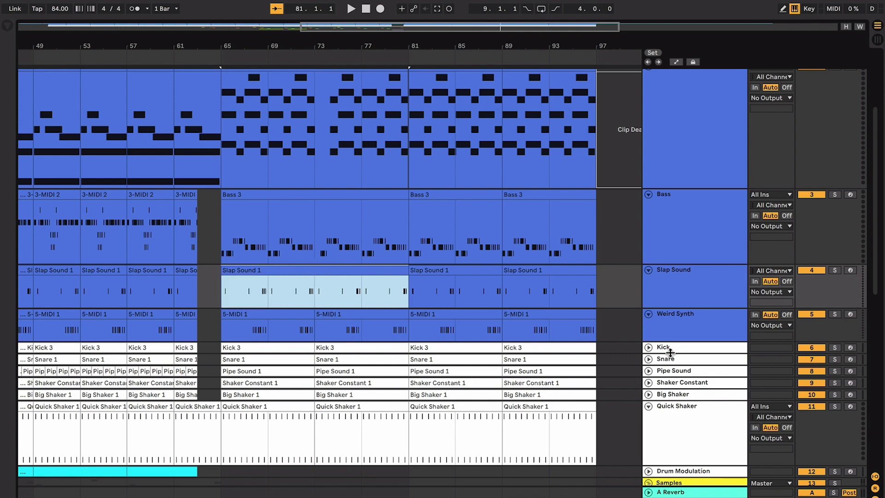
Activate the sample clips between bars 65 and 81 on the tracks from Yeah That's Right to Water Sample
left_click(678, 341)
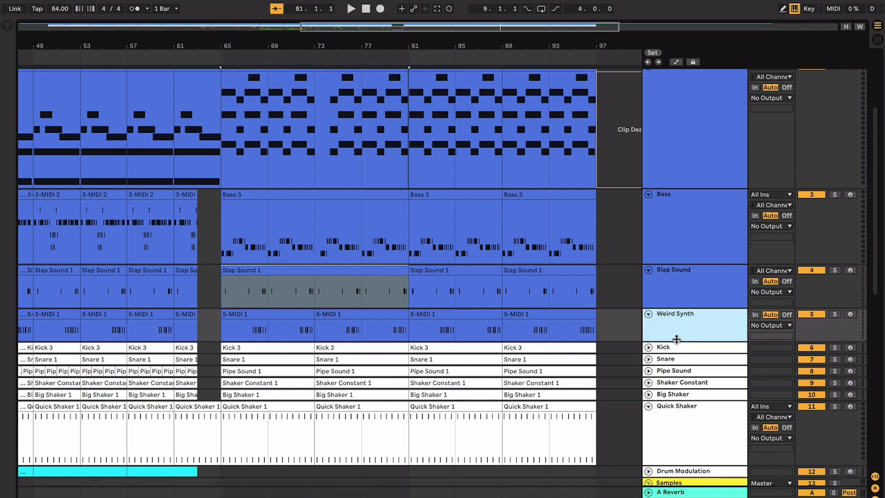
left_click(324, 311)
scroll(280, 315, "down", 5)
scroll(280, 314, "down", 9)
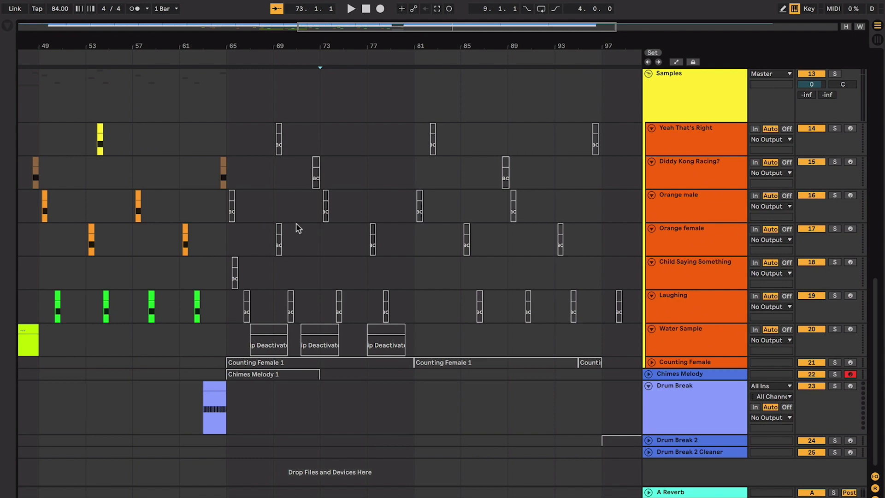
scroll(297, 227, "up", 2)
left_click(227, 184)
left_click(413, 389, "shift")
key("0")
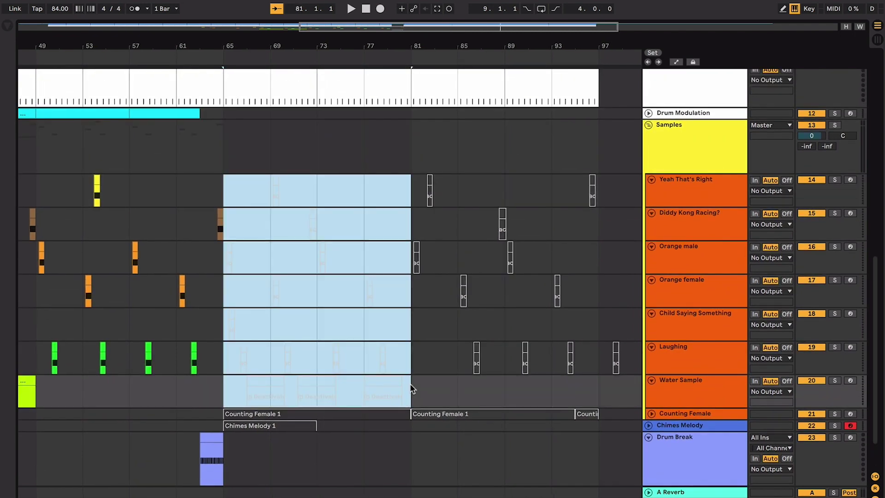
Activate the remaining sample clips on those tracks from bar 81 to about bar 98
left_click(623, 383, "shift")
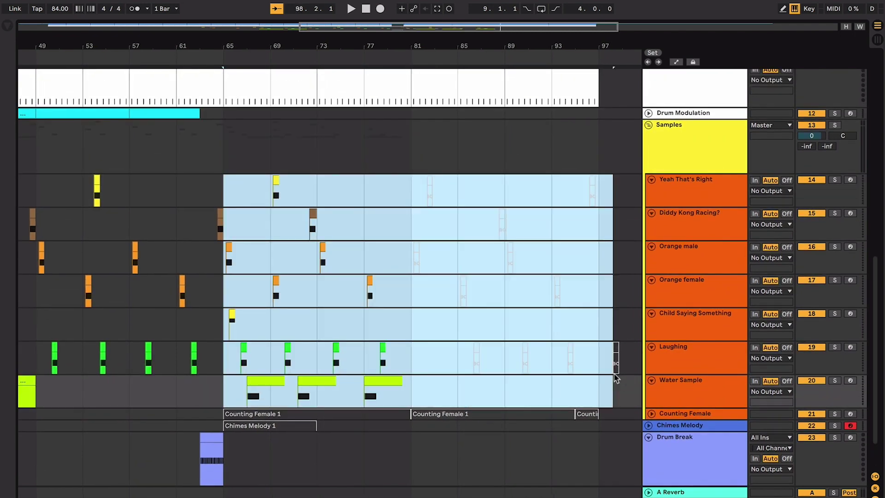
key("0")
key("0")
left_click(399, 358)
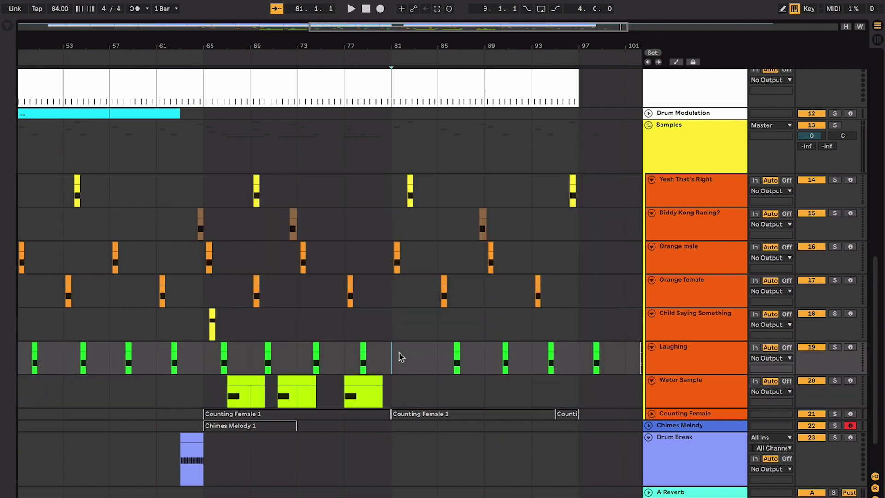
scroll(401, 358, "down", 2)
scroll(400, 357, "left", 1)
Unfold the Counting Female track and activate its clips from bar 65 to bar 97
left_click(659, 361)
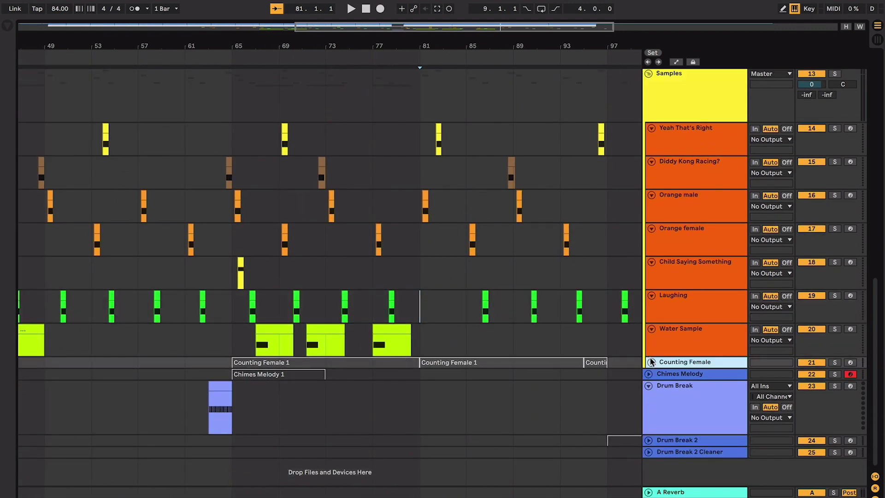
left_click(652, 362)
left_click(589, 363)
left_click(367, 364, "shift")
key("0")
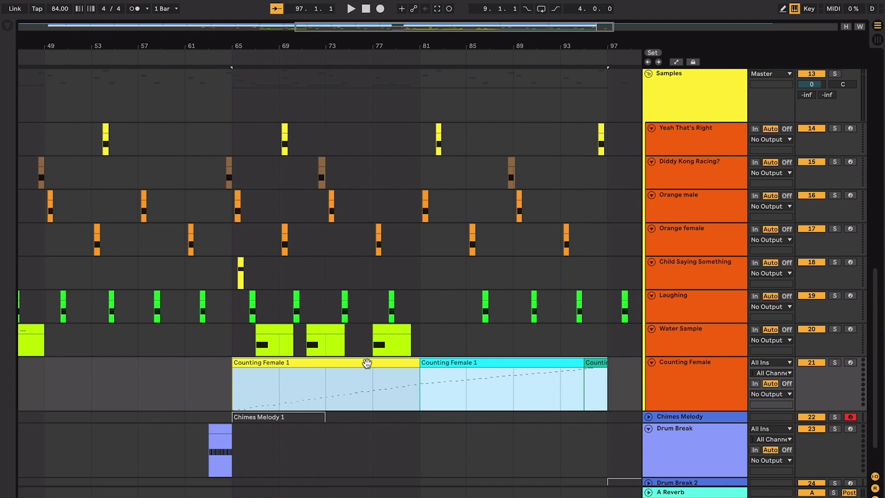
Unfold the Chimes Melody track and activate its Chimes Melody 1 clip at bar 65
left_click(648, 416)
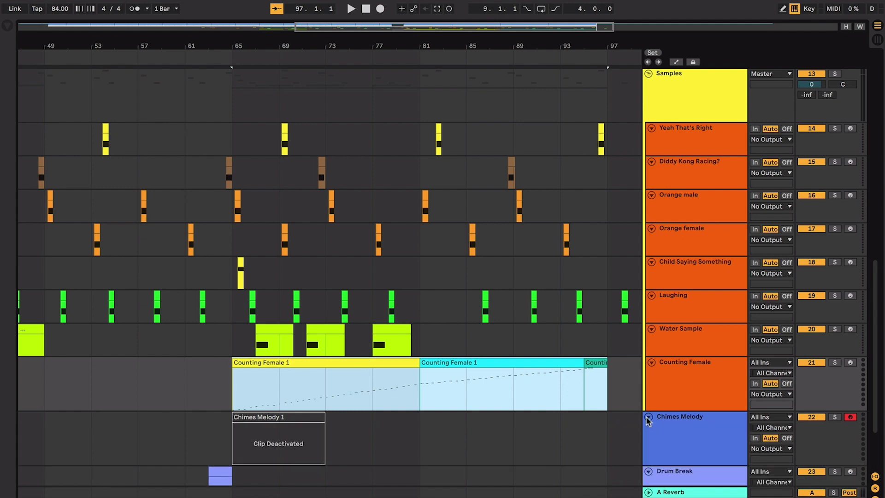
left_click(295, 419)
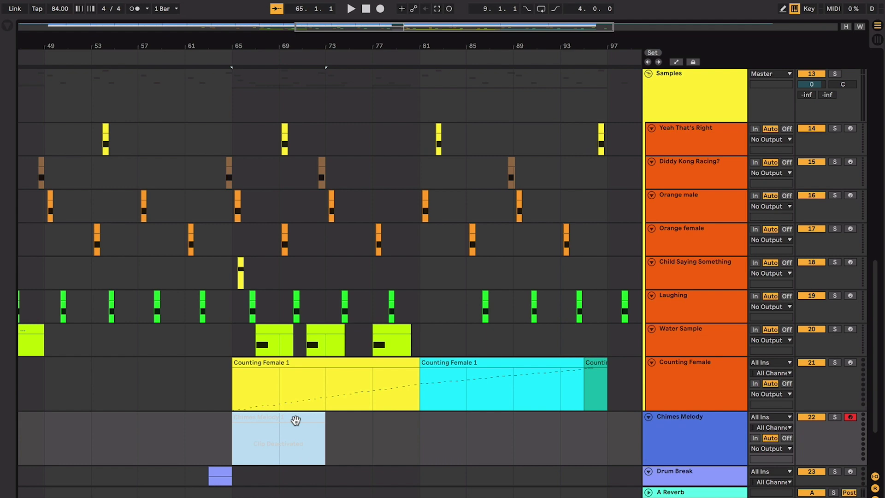
key("0")
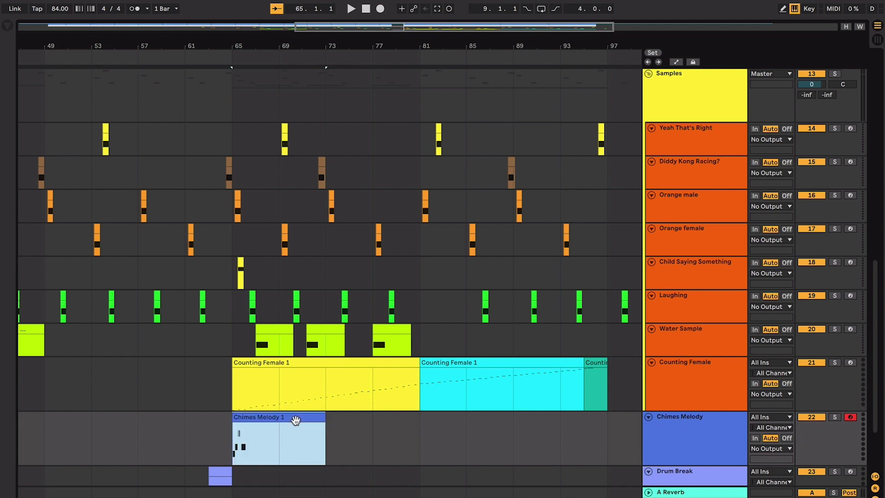
scroll(297, 422, "down", 4)
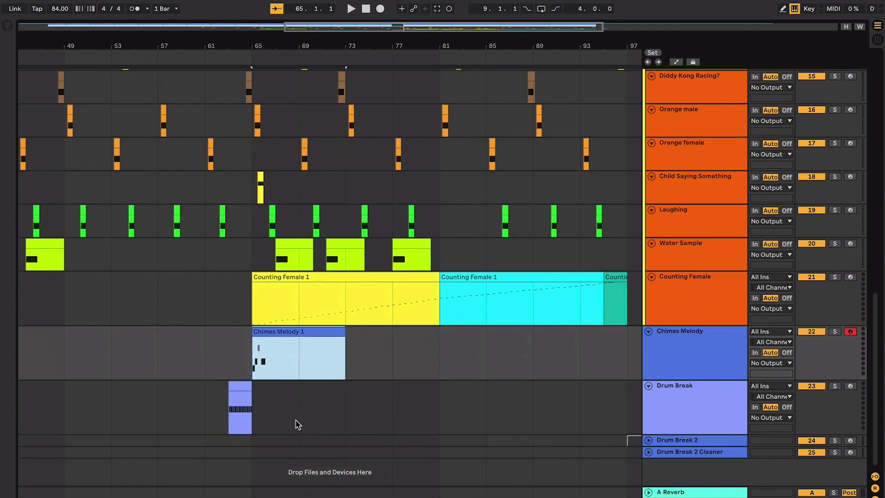
Review the Chimes Melody, Pads, Bass and Counting Female clips in the section starting at bar 65
left_click(248, 346)
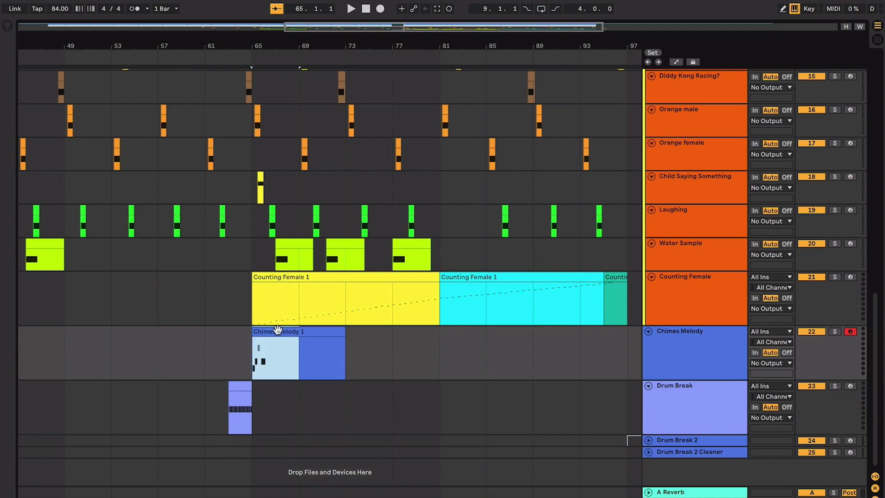
scroll(251, 158, "up", 15)
left_click_drag(212, 236, 305, 235)
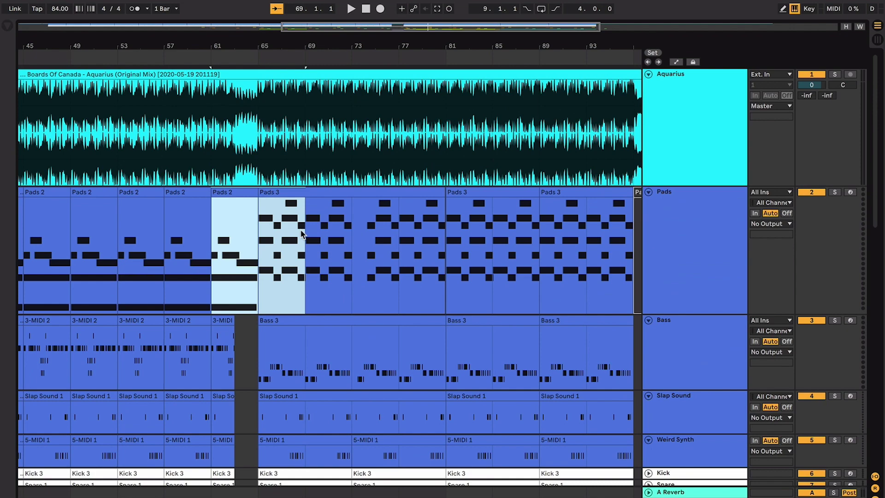
left_click(291, 234)
left_click(278, 358)
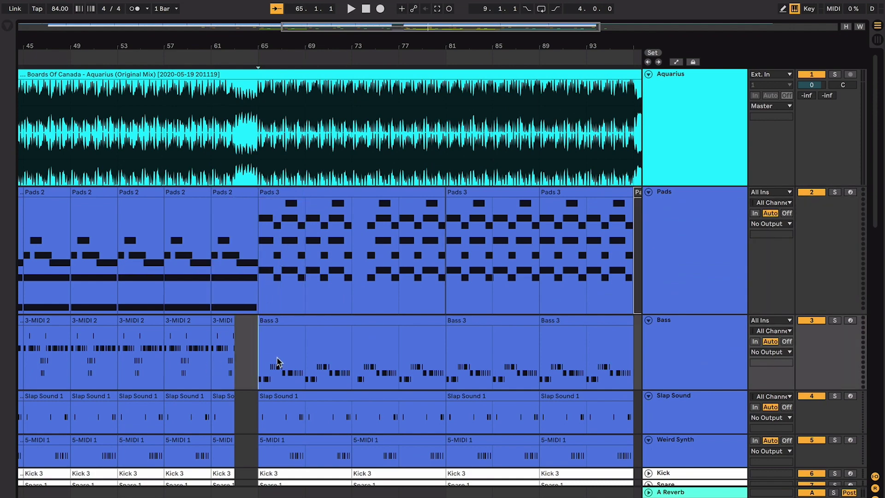
scroll(277, 357, "down", 15)
left_click(330, 284)
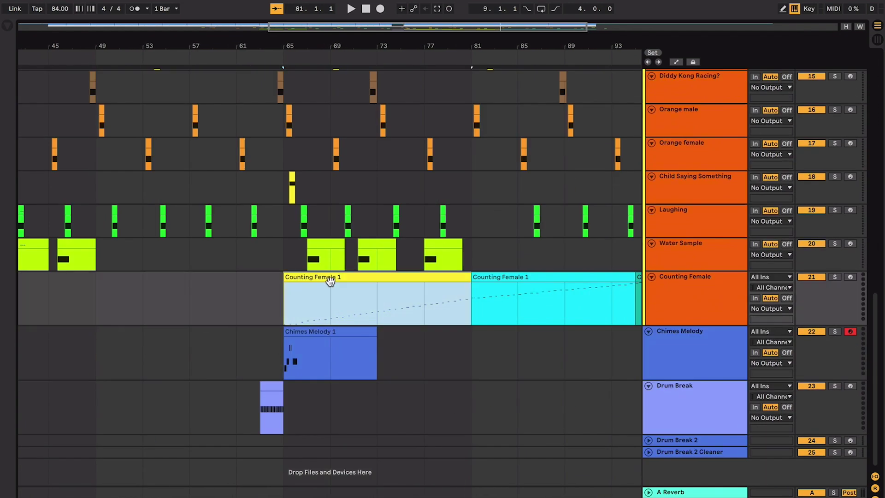
scroll(330, 281, "up", 3)
scroll(330, 284, "up", 10)
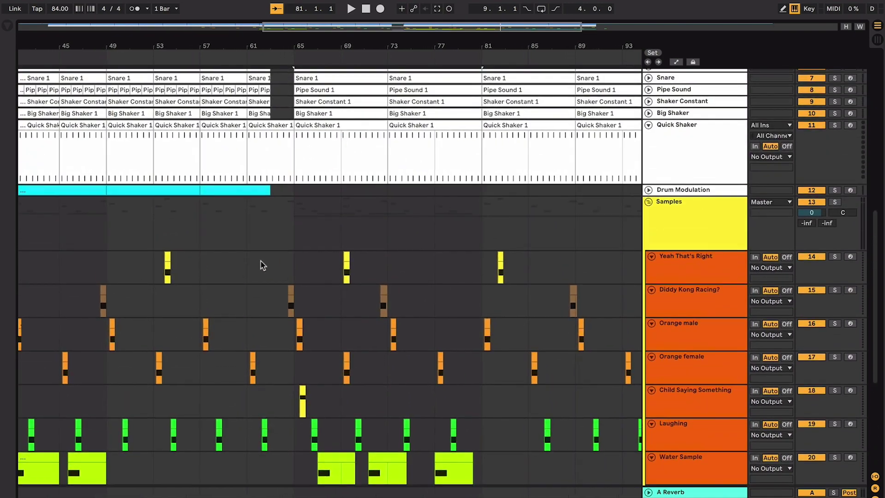
Play the arrangement from bar 63 into the section starting at bar 65, following the Pads, Bass and drum tracks
left_click(266, 253)
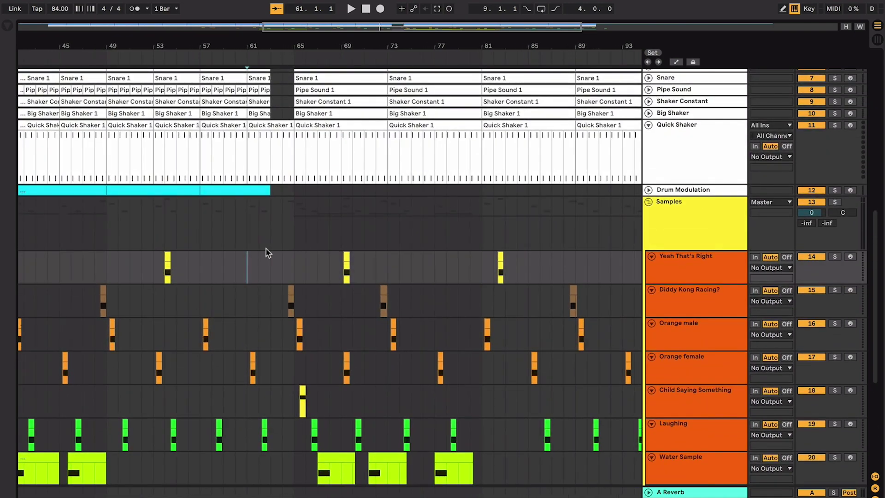
key("space")
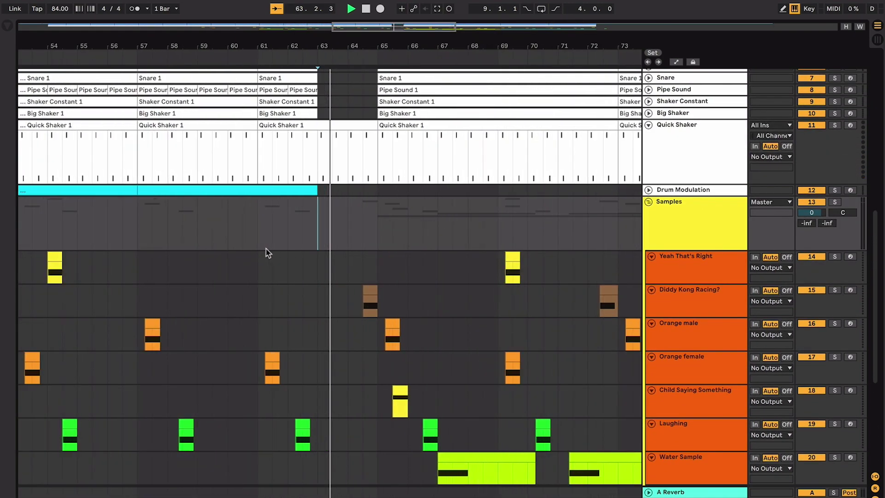
scroll(268, 253, "up", 20)
scroll(266, 253, "up", 5)
scroll(267, 252, "up", 3)
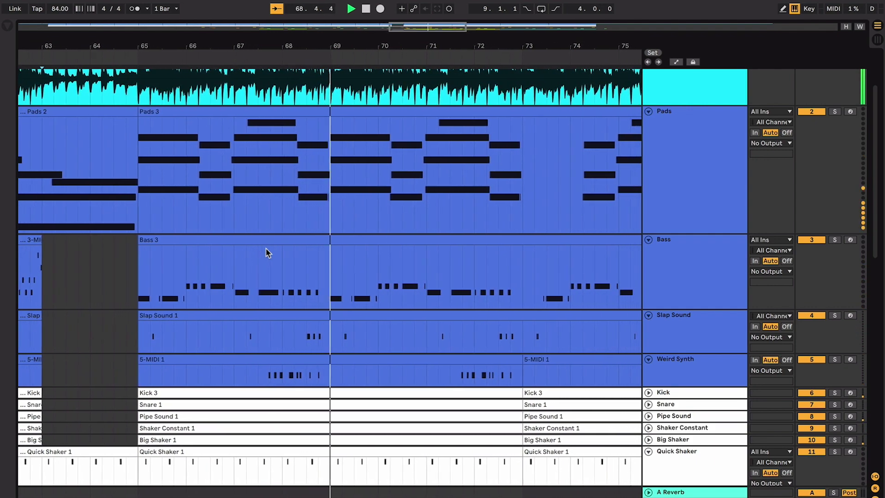
scroll(265, 247, "down", 15)
key("space")
Open the notes of the Counting Female 1 clip at bar 65, listen to them, and close the clip view
double_click(248, 275)
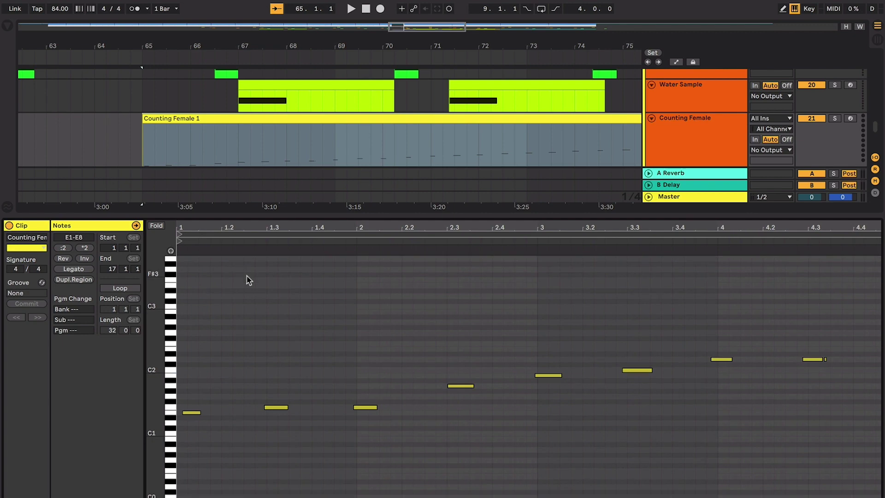
key("space")
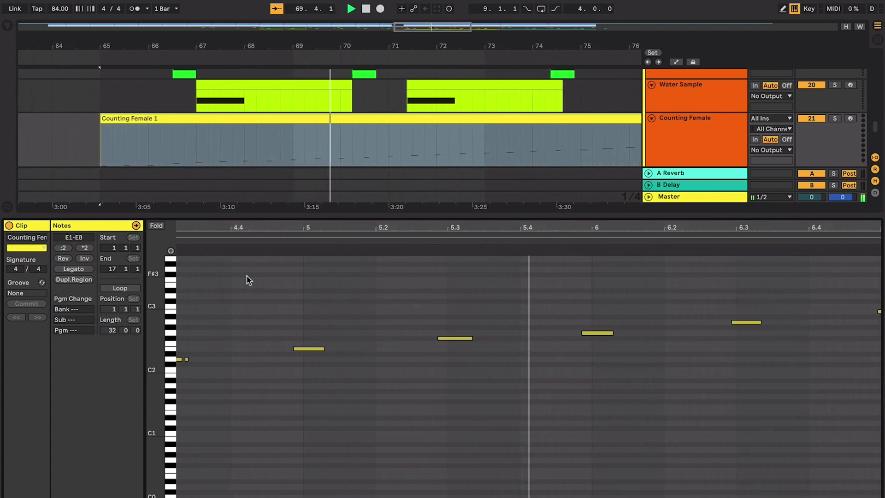
key("ctrl+alt+l")
left_click(266, 284)
scroll(268, 281, "down", 5)
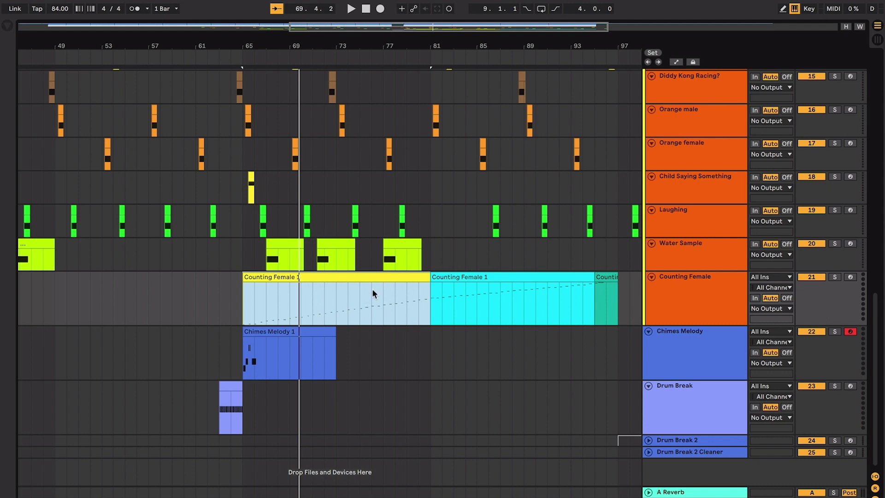
Play the arrangement from bar 65 to bar 97 with the sample tracks in view
key("space")
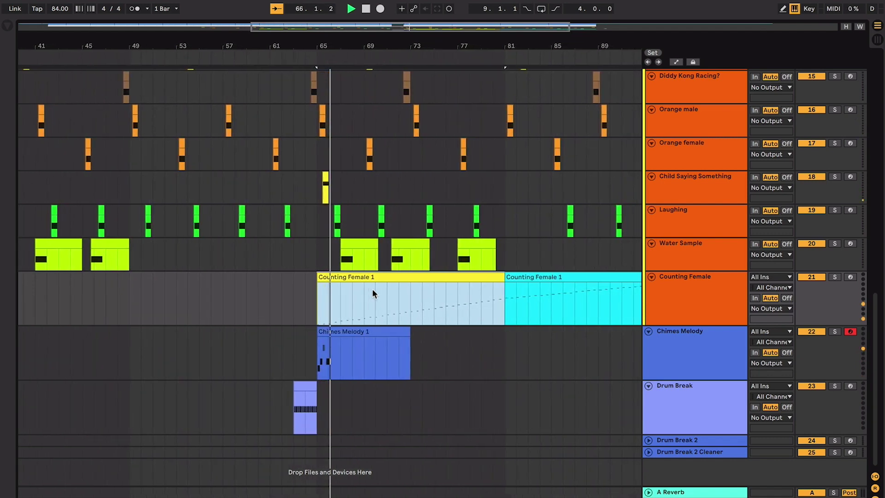
scroll(372, 289, "up", 3)
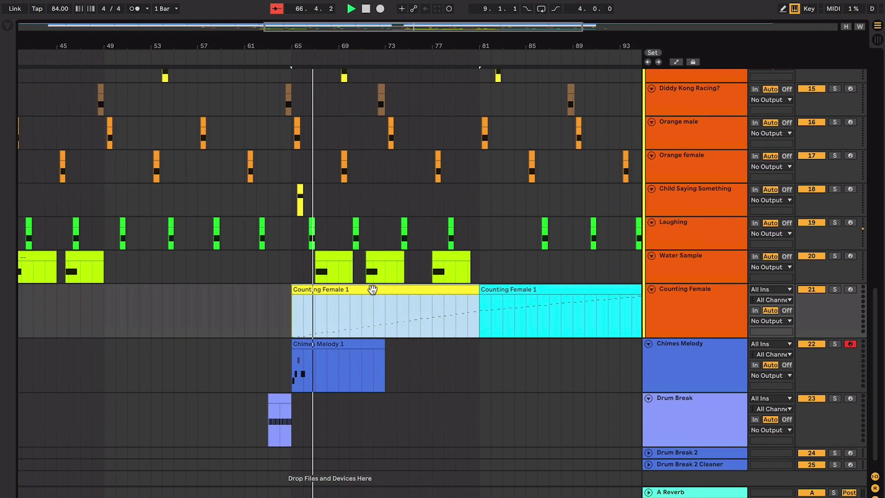
scroll(372, 290, "up", 1)
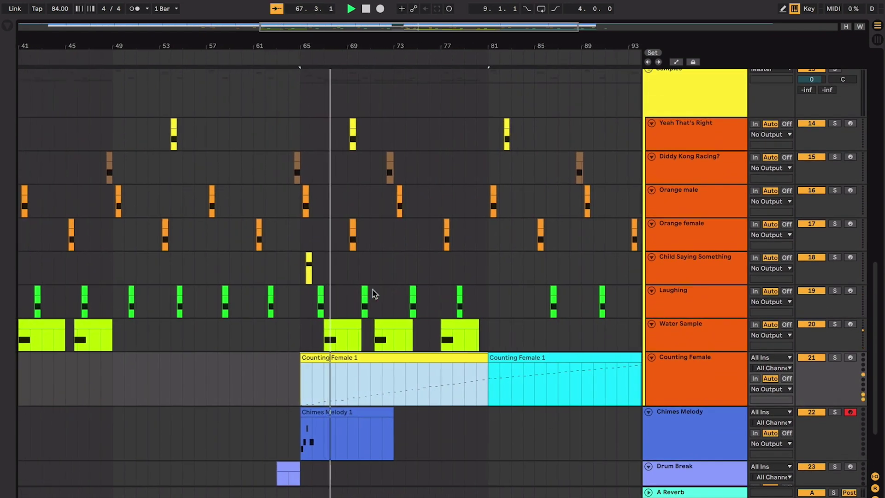
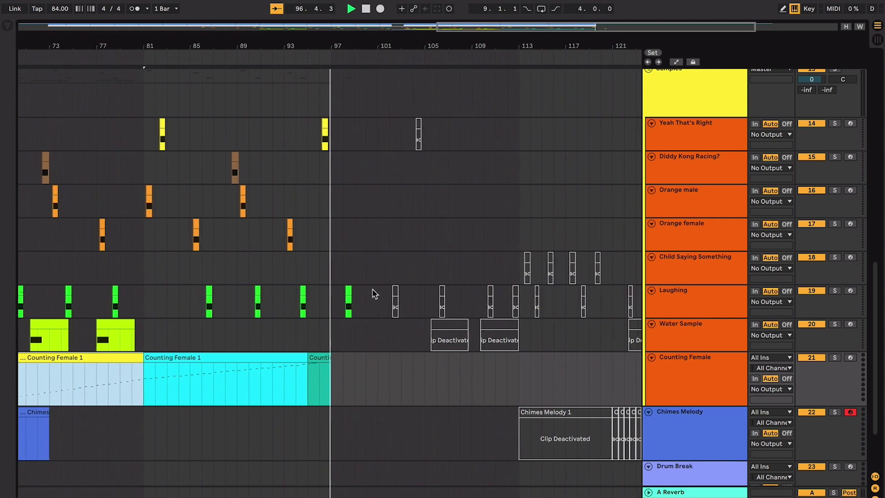
key("space")
Examine the instrument, drum and sample tracks between bars 65 and 97
scroll(372, 294, "left", 8)
scroll(373, 293, "down", 3)
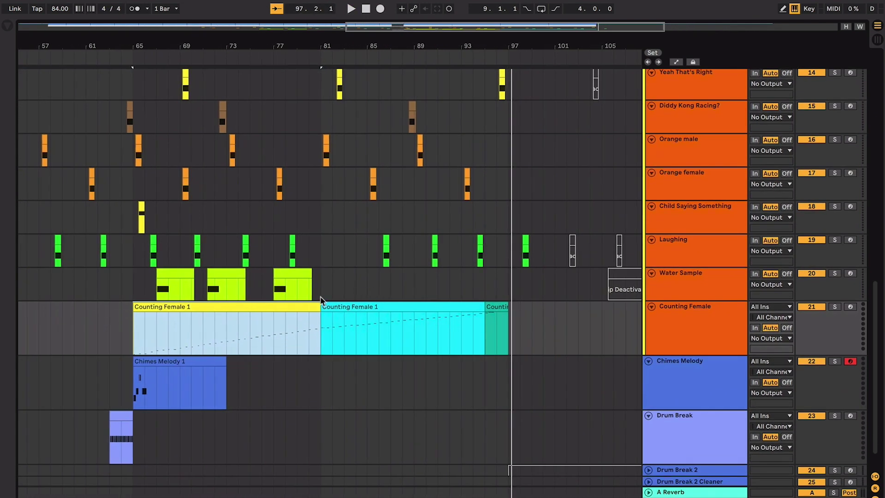
scroll(372, 290, "left", 2)
scroll(326, 301, "up", 1)
scroll(325, 300, "up", 1)
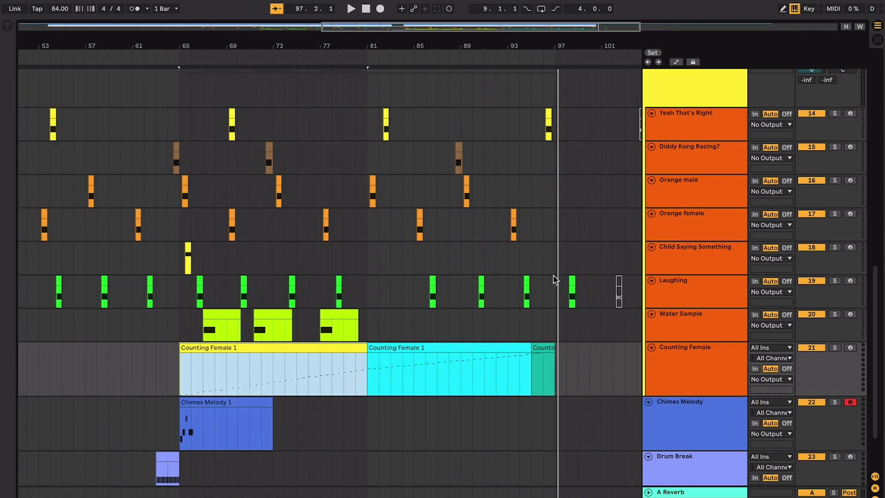
scroll(237, 264, "up", 10)
scroll(237, 265, "down", 10)
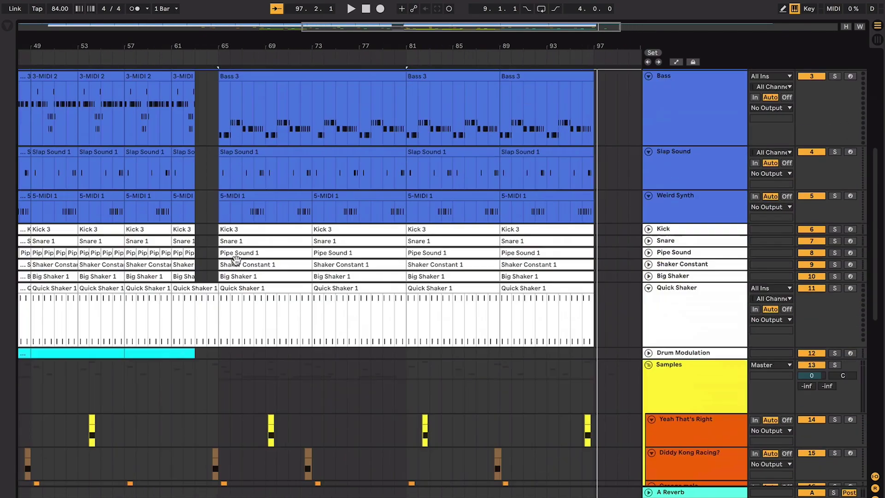
scroll(84, 300, "right", 2)
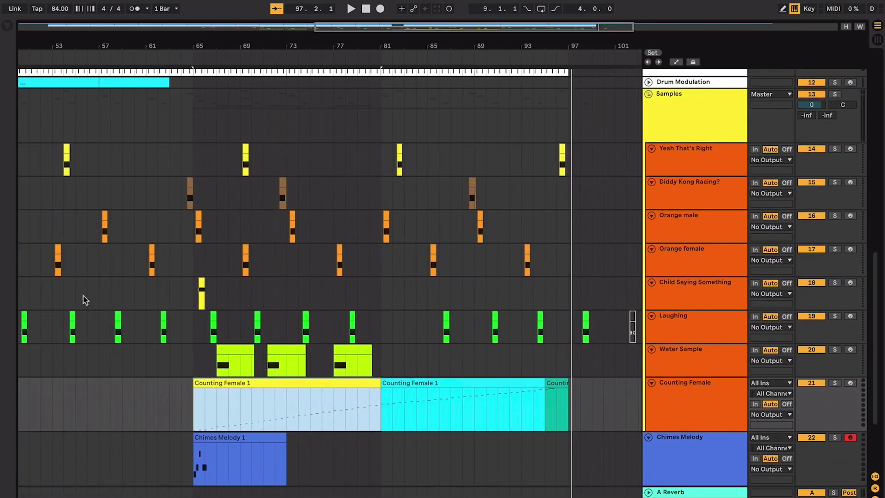
scroll(295, 333, "up", 5)
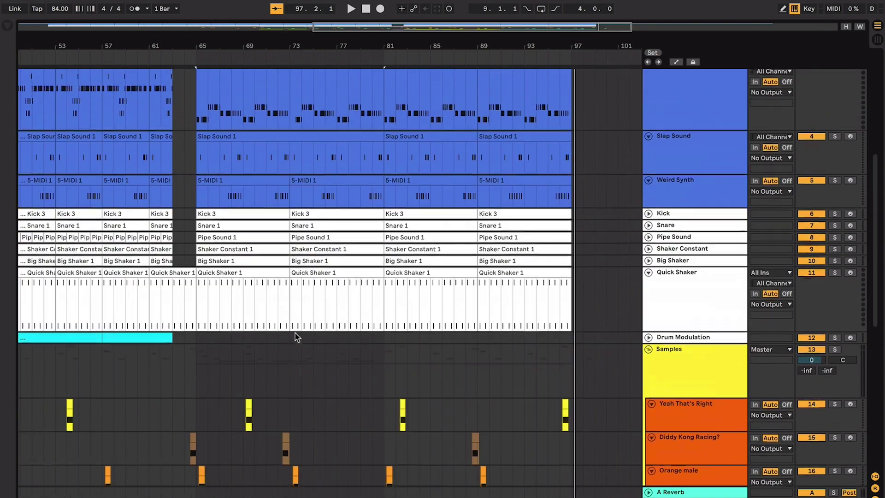
scroll(465, 134, "down", 8)
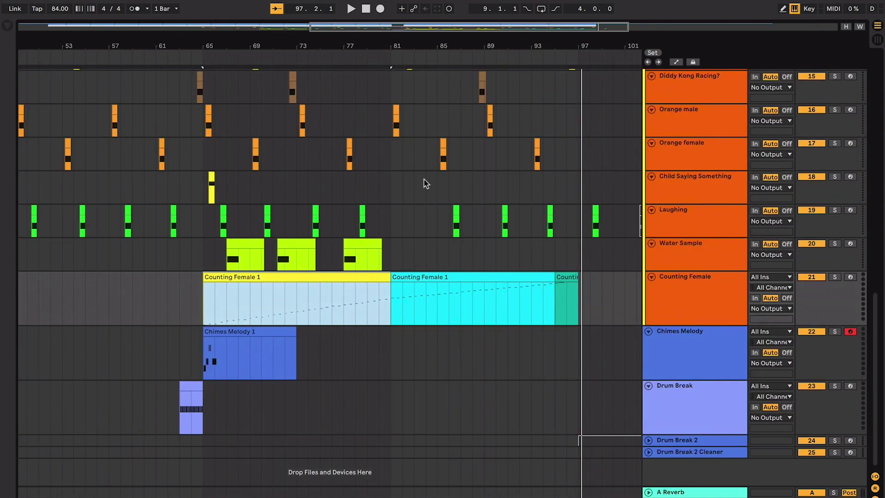
Extend the selection across all the Counting Female clips from bar 65 to bar 97
left_click(431, 277, "shift")
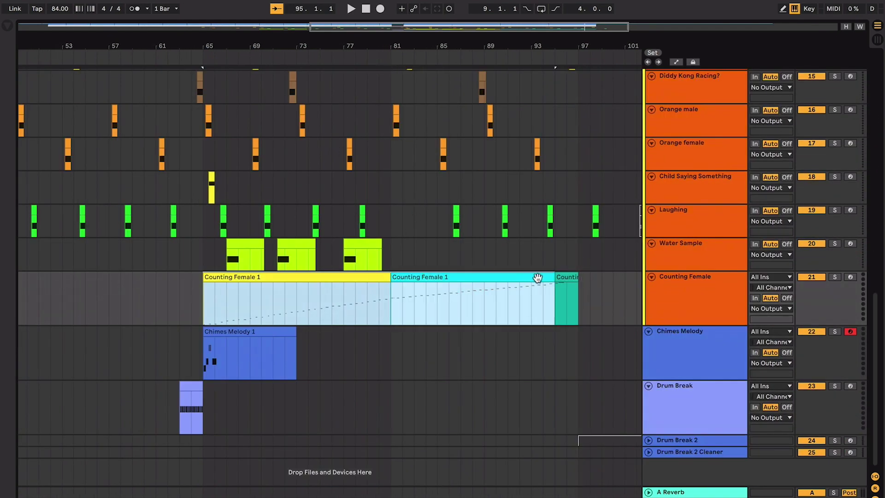
scroll(346, 280, "left", 2)
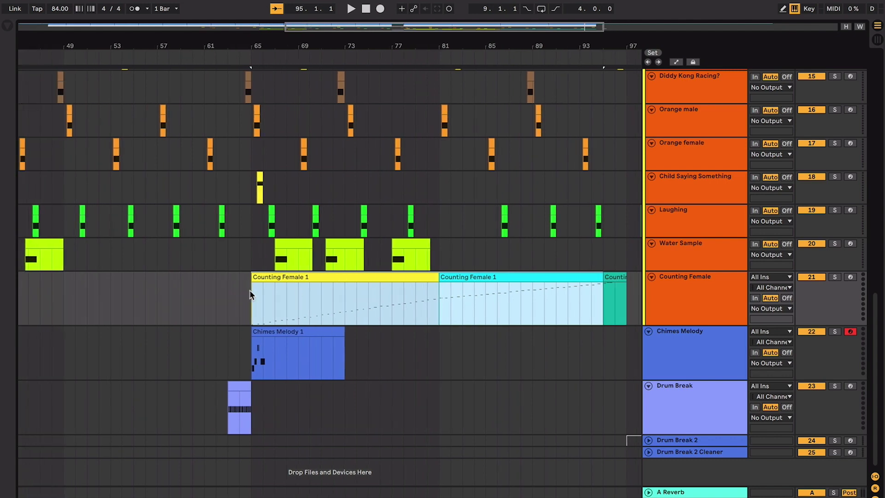
scroll(103, 292, "left", 3)
scroll(278, 285, "right", 4)
left_click(563, 278, "shift")
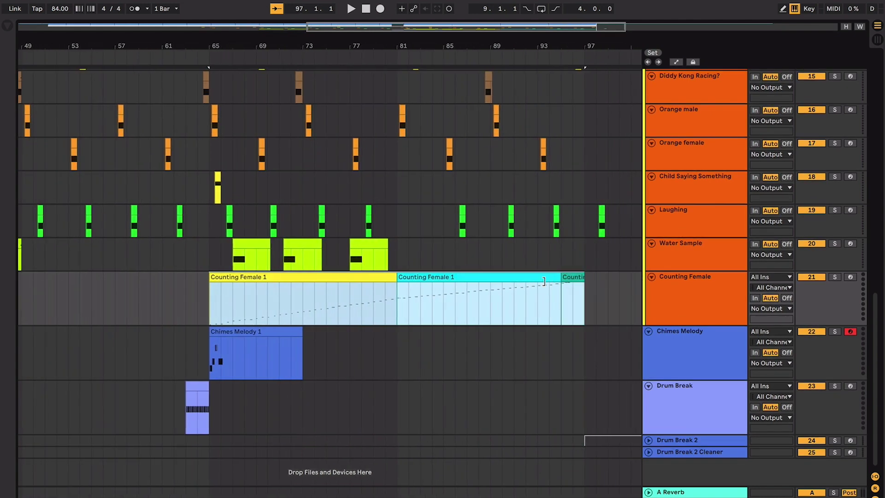
Compare the Counting Female clip spanning bars 65 to 81 with the one starting at bar 81
left_click(370, 277)
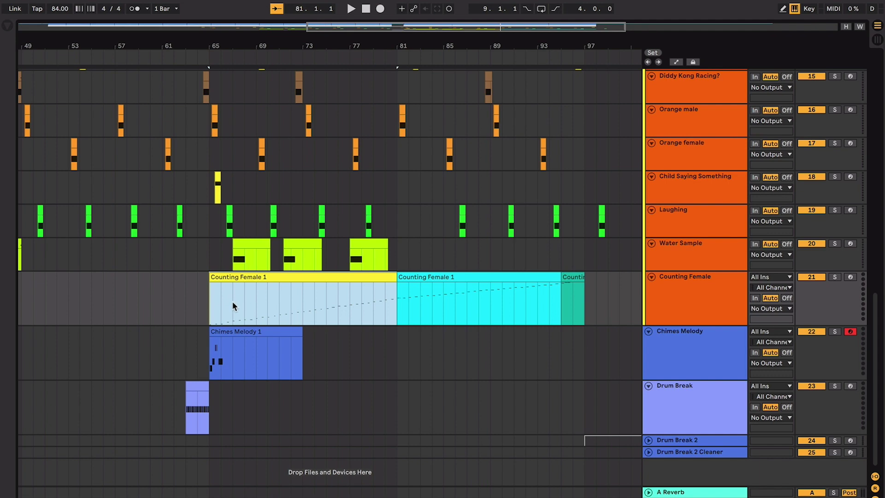
left_click(355, 309)
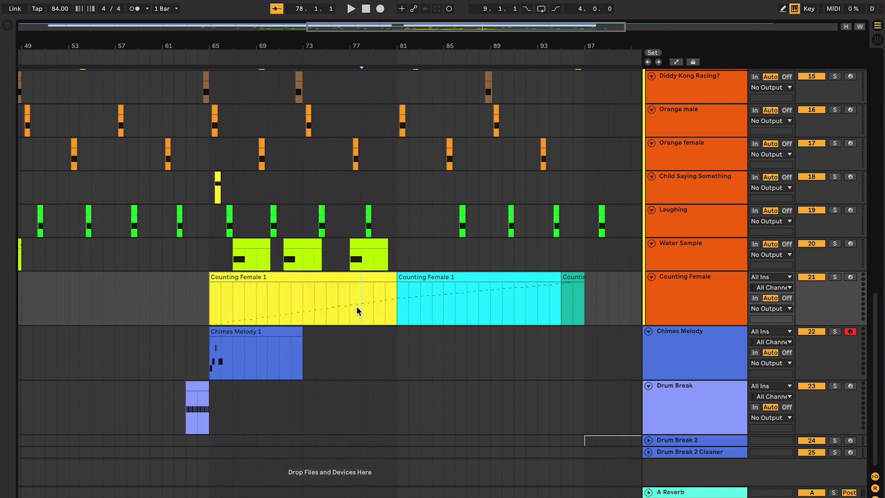
left_click(413, 278)
left_click(373, 302)
left_click(416, 279)
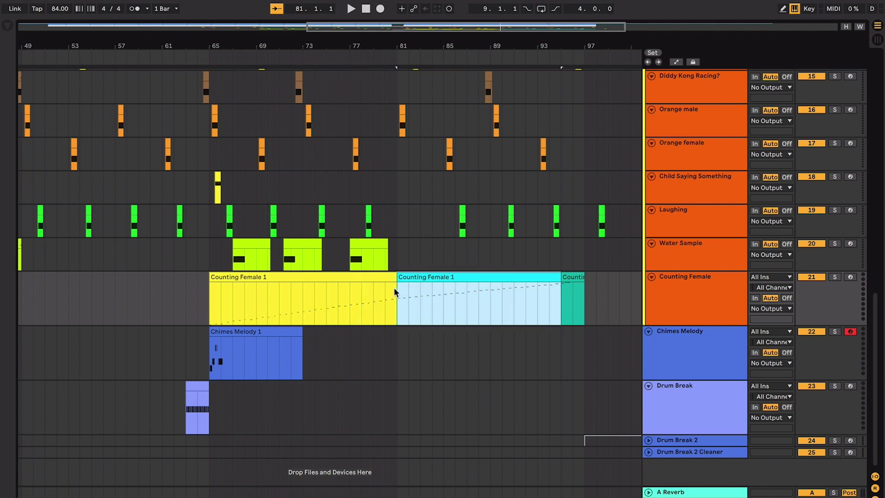
left_click(374, 293)
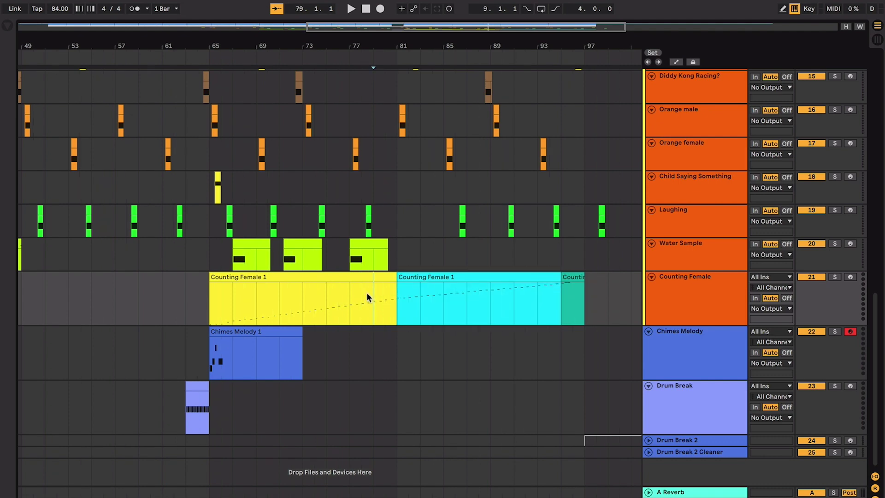
Check bars 65 to 81 on the upper tracks and over the Counting Female clip by selecting that range
scroll(368, 297, "up", 10)
left_click_drag(398, 122, 220, 126)
scroll(220, 125, "down", 10)
left_click_drag(391, 359, 215, 356)
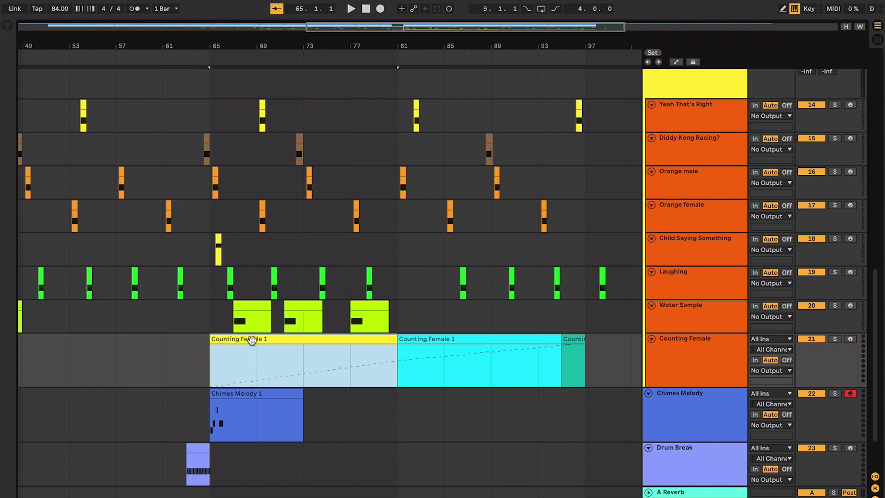
Inspect the Counting Female track up close around the clip boundary at bar 81
left_click(361, 369)
scroll(360, 369, "up", 5)
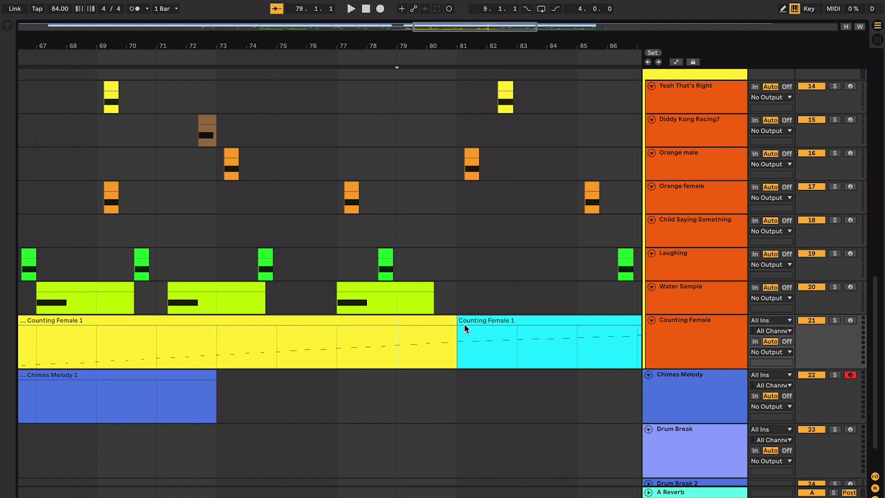
left_click(471, 320)
left_click(389, 343)
scroll(425, 329, "right", 3)
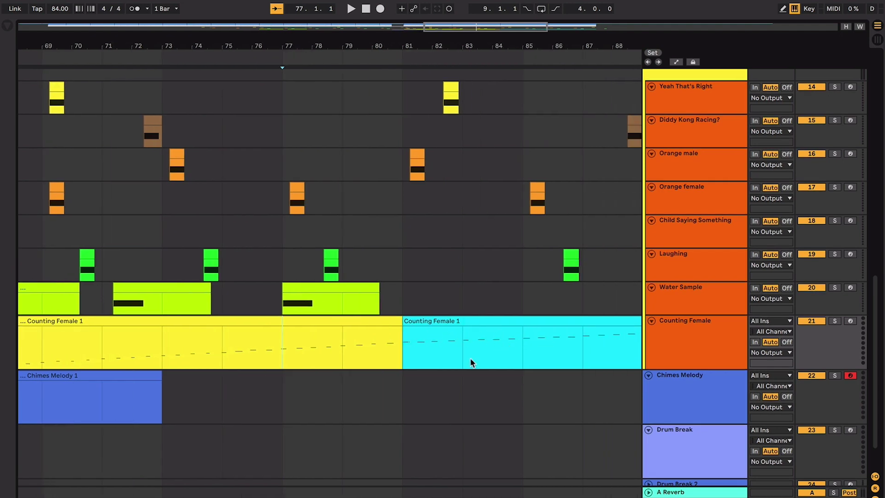
Play from bar 77 across the Counting Female clip boundary at bar 81 and check the notes around bar 83
key("space")
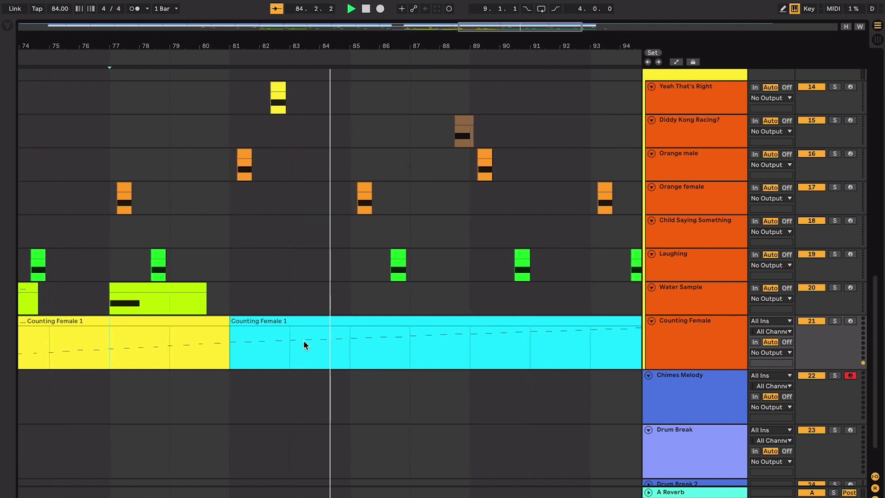
key("space")
left_click_drag(328, 353, 284, 346)
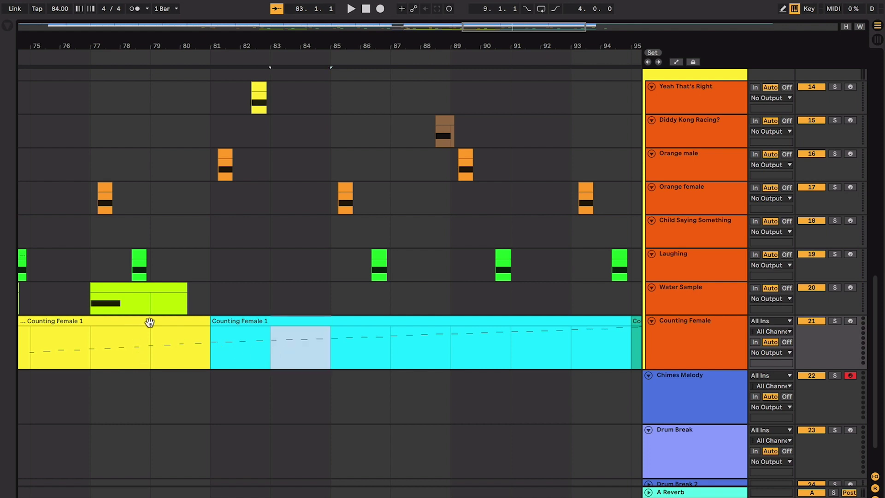
left_click(209, 322)
left_click_drag(259, 337, 324, 346)
left_click(280, 350)
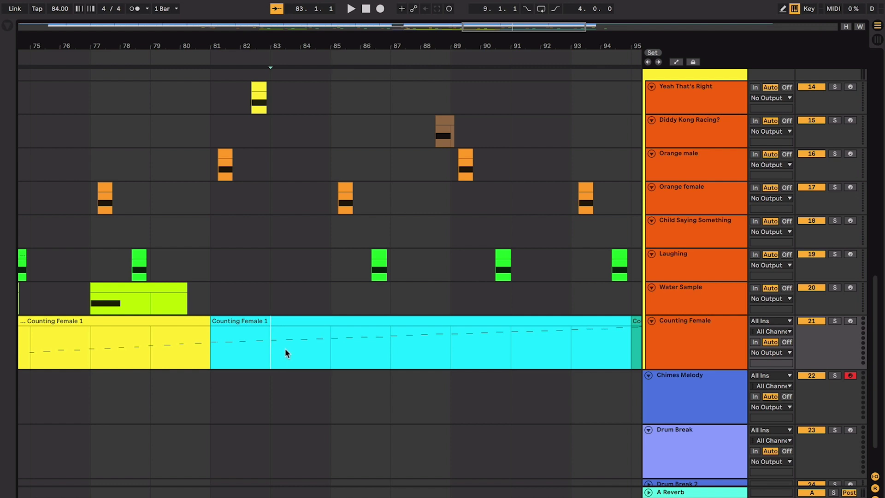
Select bars 83 to 95 of the Counting Female clip and review how its notes progress
scroll(285, 347, "right", 2)
scroll(242, 348, "right", 1)
left_click_drag(240, 350, 593, 351)
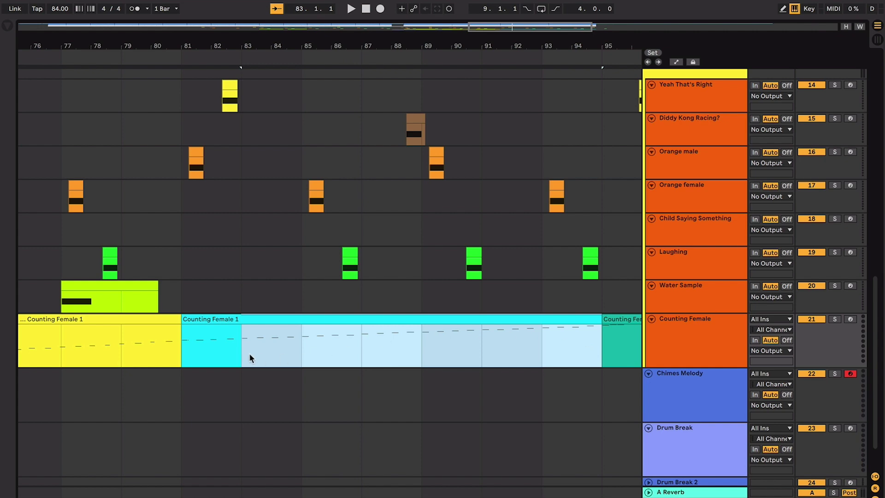
scroll(259, 355, "left", 8)
scroll(428, 287, "right", 2)
scroll(437, 297, "right", 9)
scroll(436, 328, "left", 1)
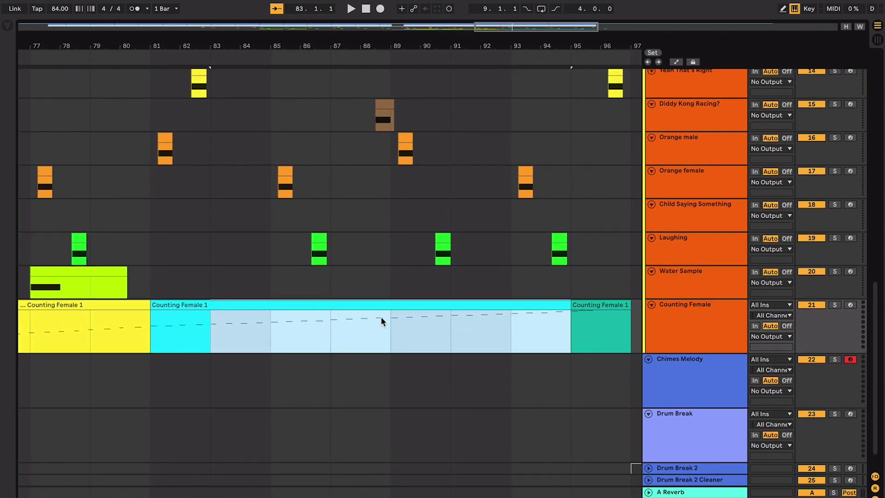
Compare the short Counting Female clip spanning bars 95 to 97 with the end of the clip before it
left_click(456, 327)
scroll(456, 327, "right", 1)
left_click(488, 328)
scroll(498, 318, "right", 2)
left_click(546, 317)
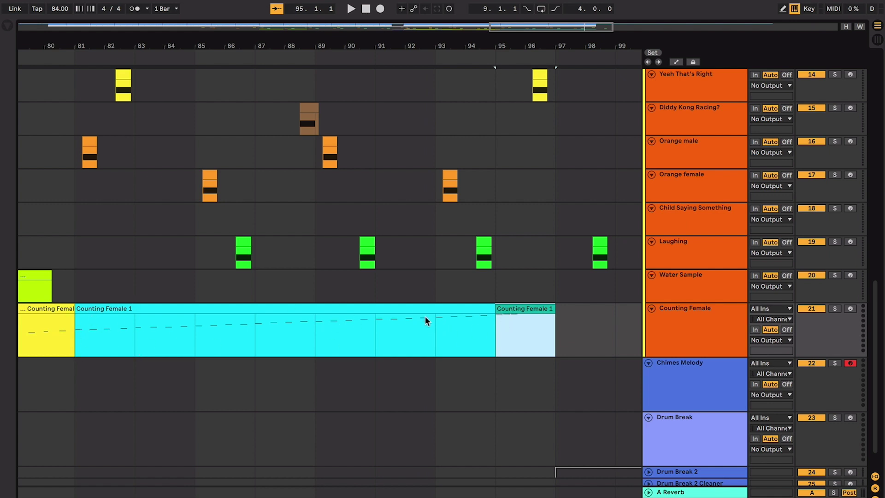
left_click(469, 343)
left_click(498, 330)
left_click(462, 335)
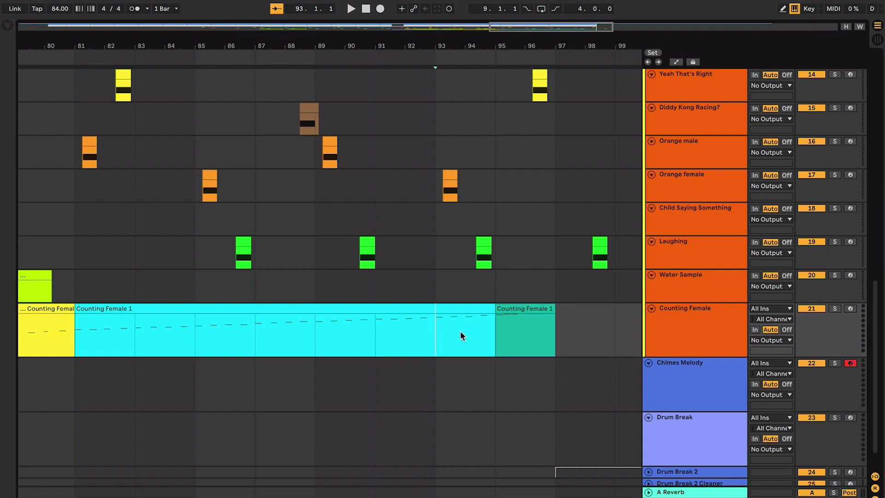
left_click(507, 311)
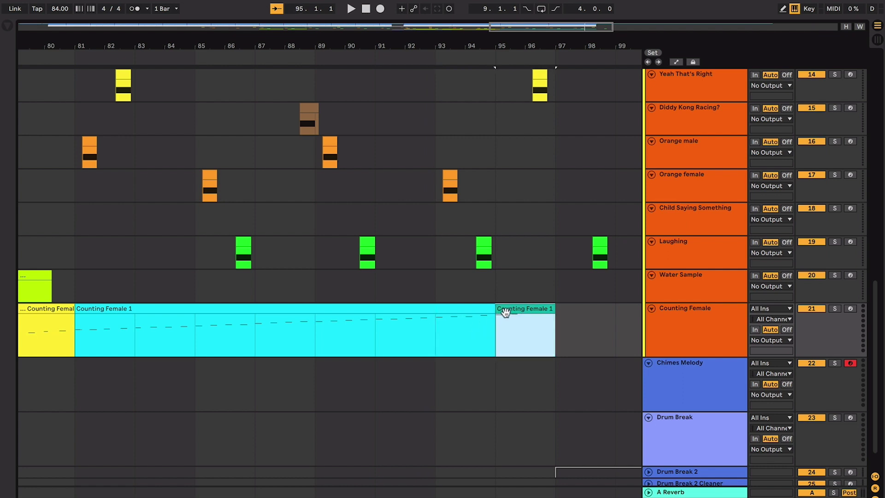
left_click(485, 310)
left_click(499, 305)
Play the Counting Female clip from bar 95 through its end at bar 97
key("space")
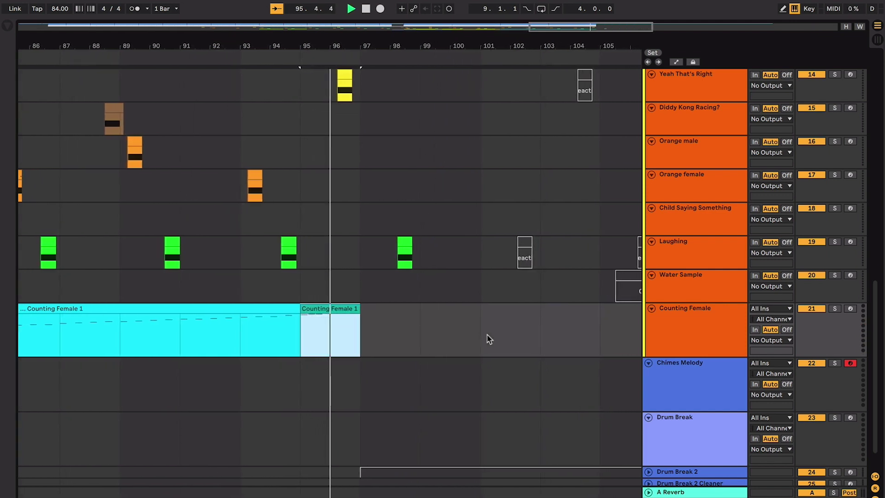
scroll(489, 339, "up", 3)
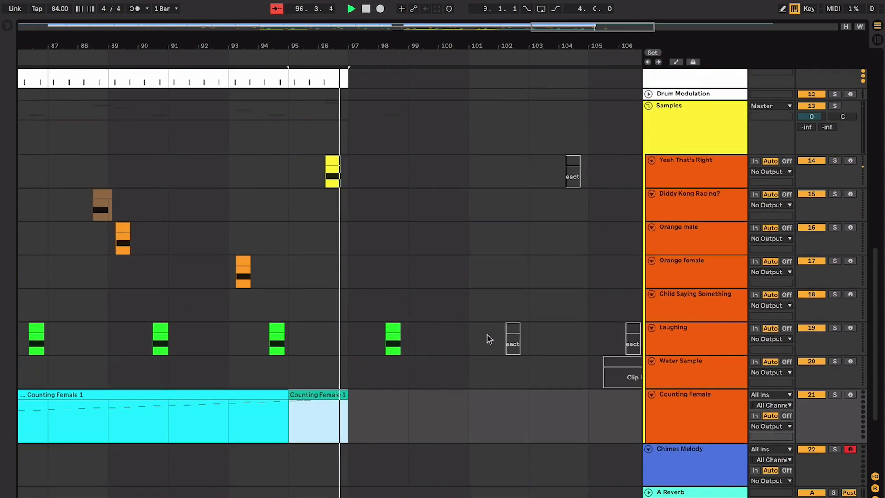
key("space")
Activate the two Pads clips spanning bars 97 to 113
scroll(489, 339, "up", 2)
key("minus")
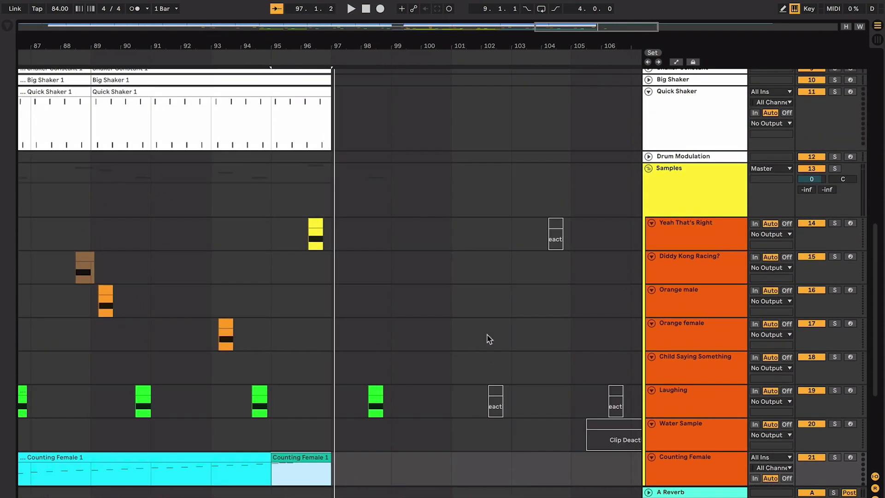
key("minus")
scroll(489, 339, "up", 10)
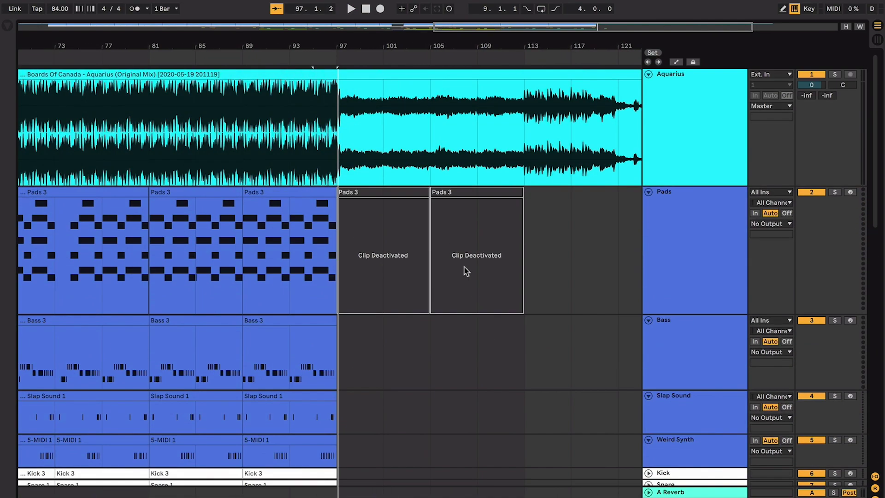
left_click(419, 209)
left_click(466, 192, "shift")
key("0")
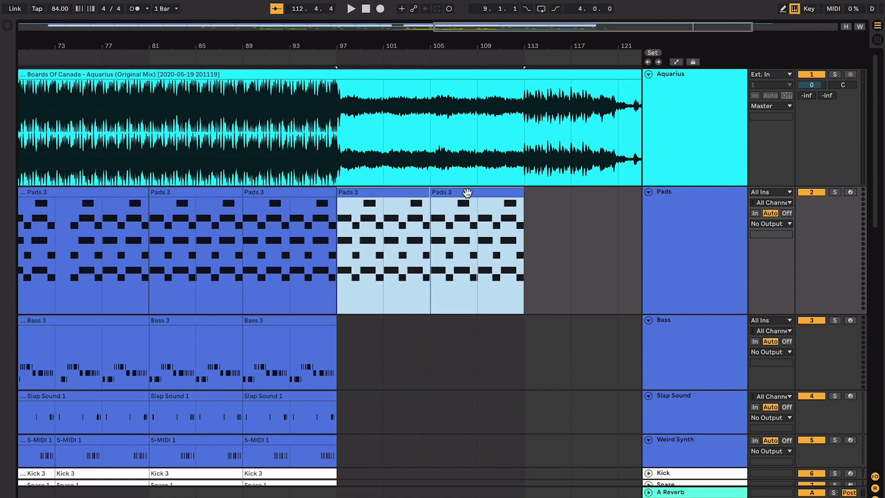
Review the whole arrangement against the Aquarius reference waveform, checking its section from bar 33 to bar 65
scroll(467, 197, "right", 3)
scroll(468, 195, "down", 5)
scroll(467, 194, "up", 5)
scroll(467, 194, "left", 4)
key("minus")
key("minus")
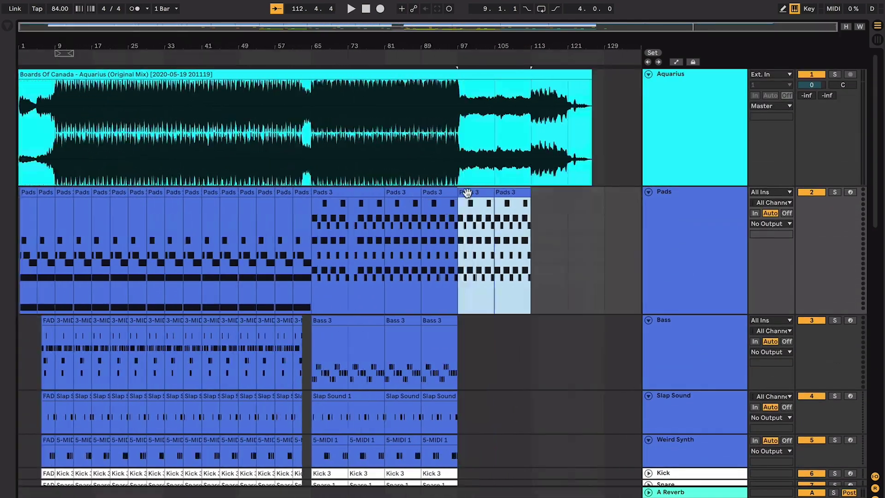
left_click(303, 140)
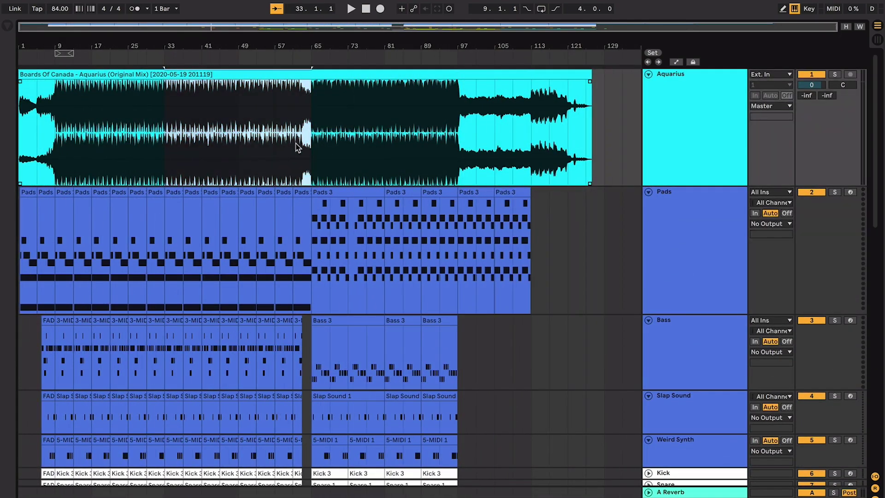
left_click(439, 150)
Start playback from bar 97 on the Aquarius track and bring the sample tracks into view
left_click(463, 162)
key("alt+minus")
scroll(454, 103, "down", 10)
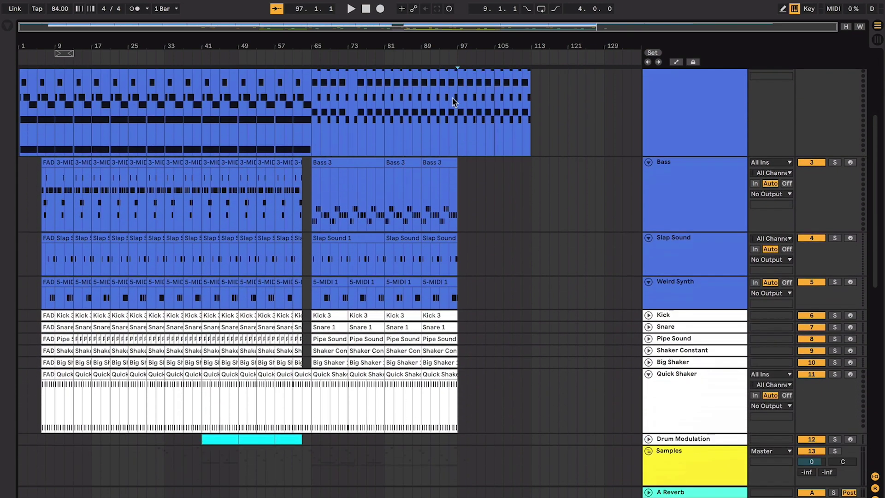
key("space")
key("plus")
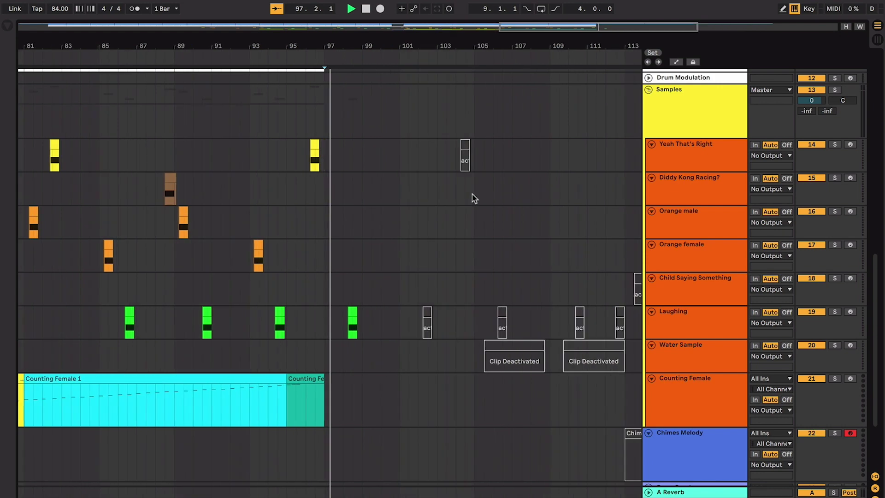
Activate the Yeah That's Right and Laughing clips between bars 101 and 109 and both Water Sample clips between bars 105 and 113
left_click_drag(404, 141, 543, 331)
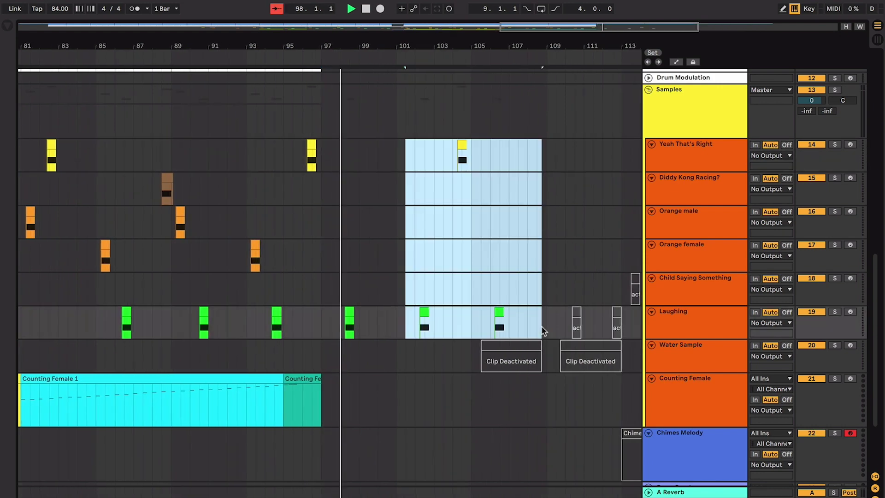
left_click(524, 349)
left_click(591, 341, "shift")
key("0")
Stop playback and activate the Drum Break 2 clip spanning bars 97 to 113
key("minus")
scroll(572, 392, "down", 4)
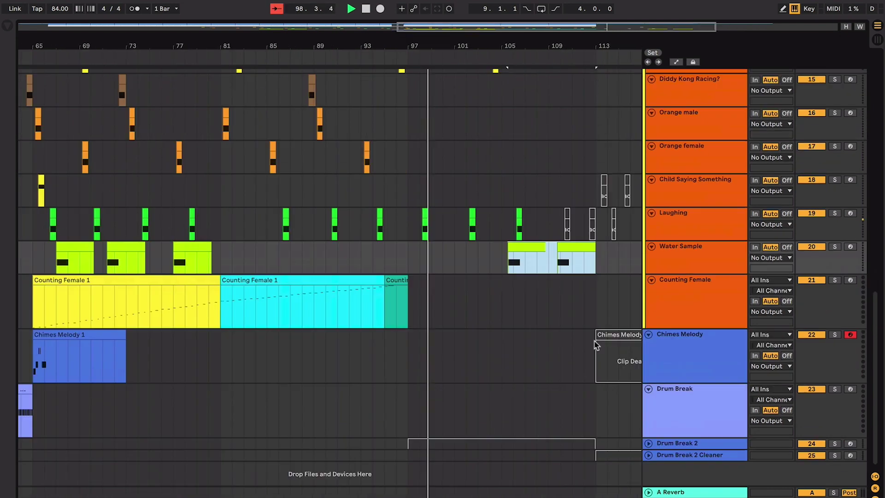
key("space")
left_click(548, 441)
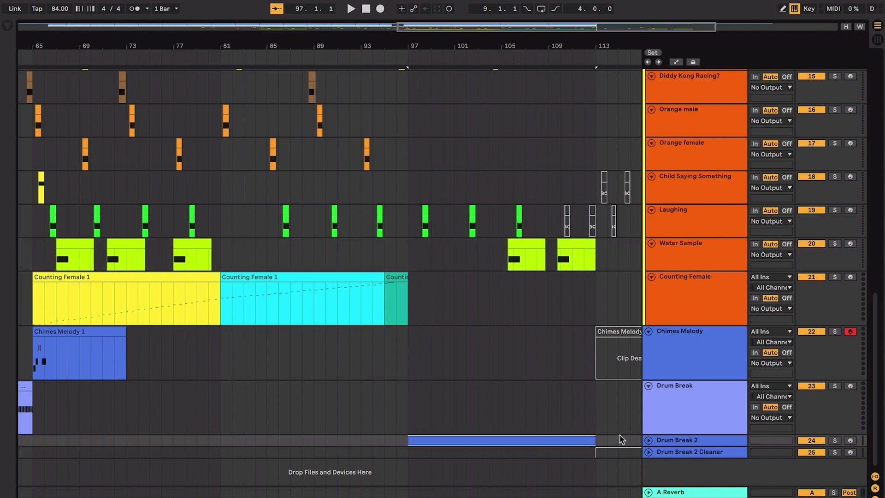
Unfold the Drum Break 2 track and inspect the notes of its clip across bars 97 to 113
left_click(649, 440)
scroll(580, 424, "down", 2)
double_click(543, 393)
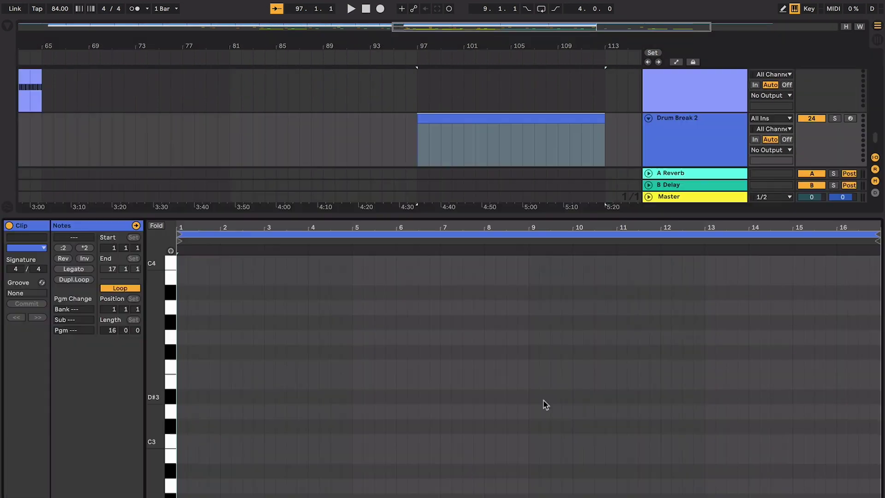
double_click(196, 337)
key("shift+Right")
key("shift+Right")
key("ctrl+alt+l")
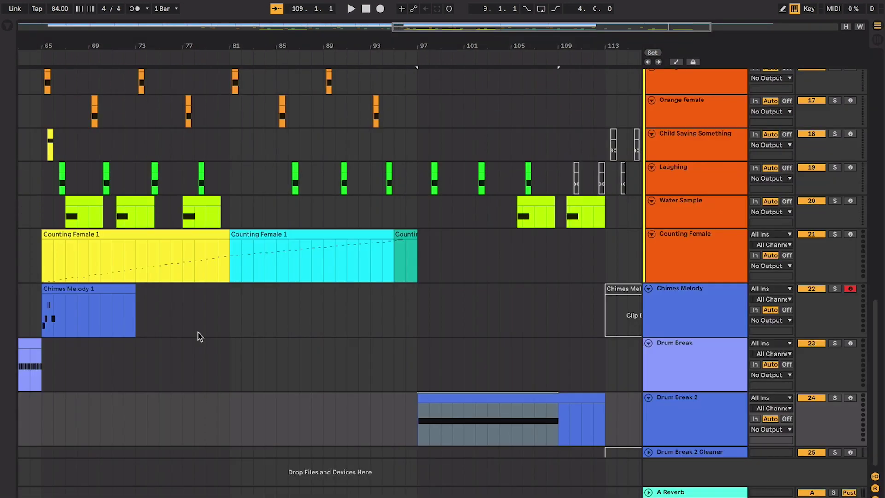
key("ctrl+alt+l")
key("ctrl+alt+l")
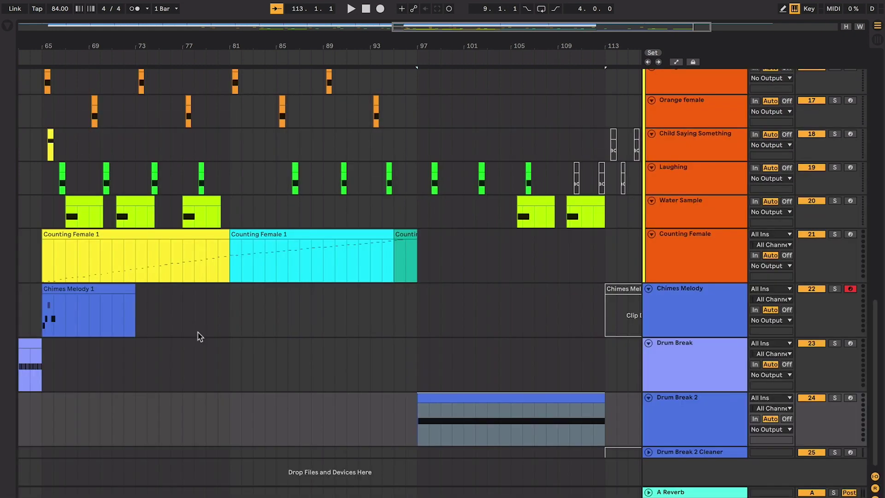
Play the Drum Break clip spanning bars 63 to 65 for comparison with Drum Break 2
left_click(447, 408)
left_click(449, 400)
scroll(442, 400, "left", 4)
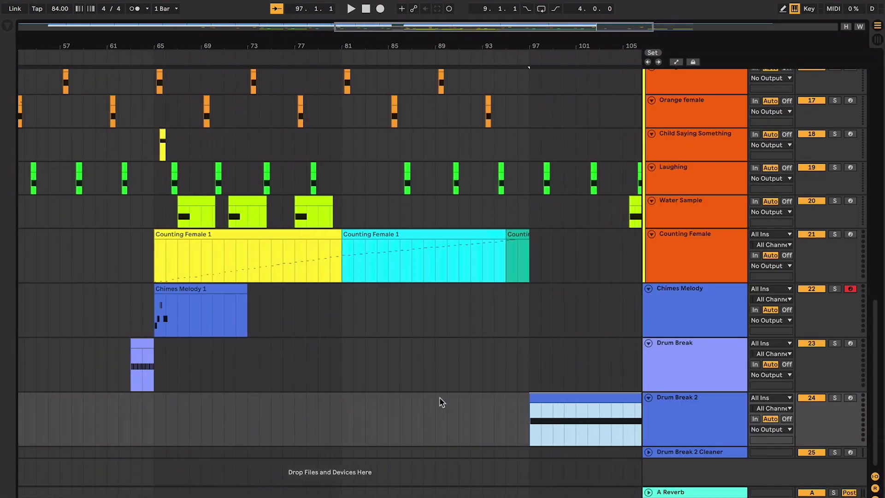
left_click(140, 343)
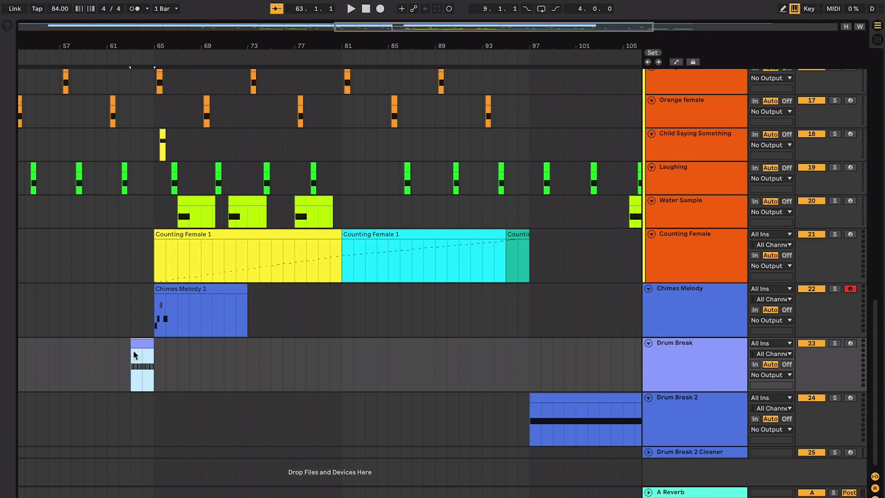
key("space")
scroll(221, 346, "right", 10)
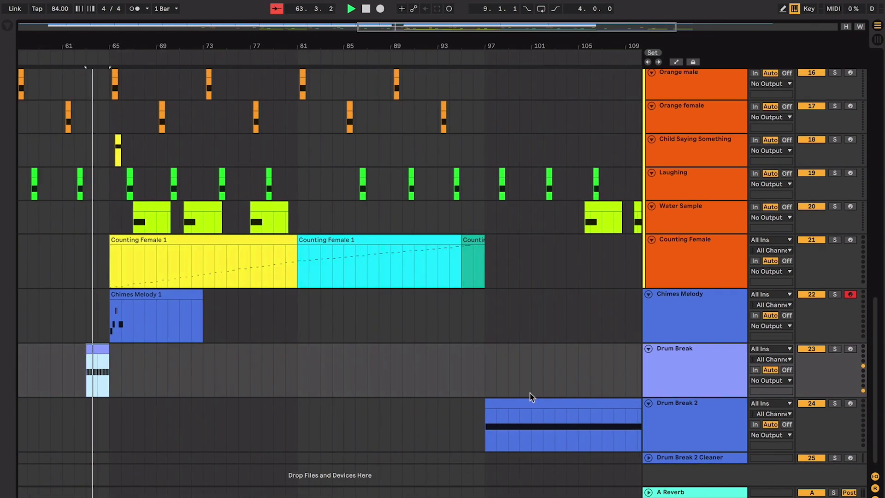
Listen to the Drum Break 2 clip from bar 97, then stop playback
left_click(524, 403)
scroll(431, 395, "left", 2)
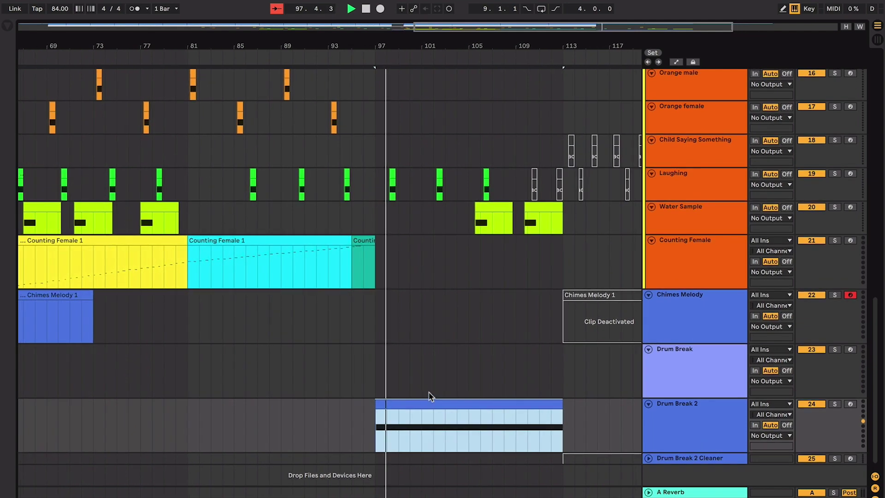
scroll(403, 368, "left", 3)
scroll(403, 371, "right", 3)
key("space")
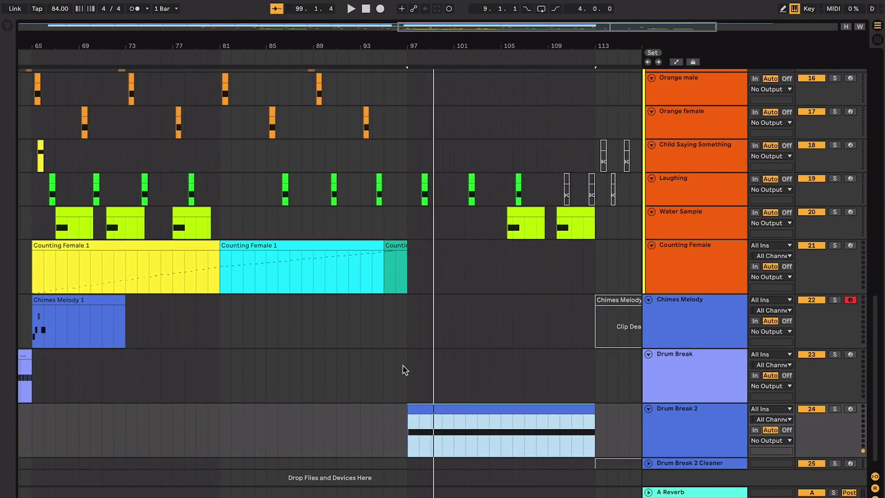
Compare the Pads clips on both sides of bar 97 and select the two spanning bars 81 to 97
scroll(403, 366, "up", 15)
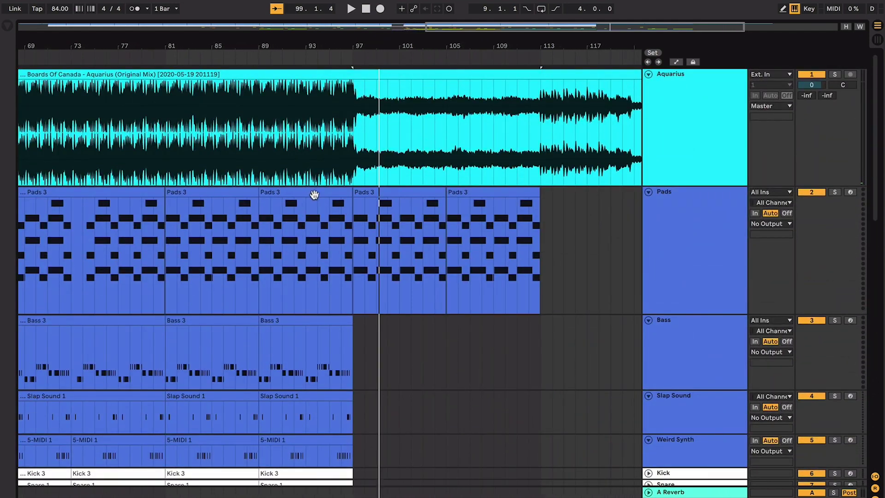
left_click(316, 201)
left_click(367, 192)
left_click(326, 192)
left_click(217, 192)
left_click(316, 190, "shift")
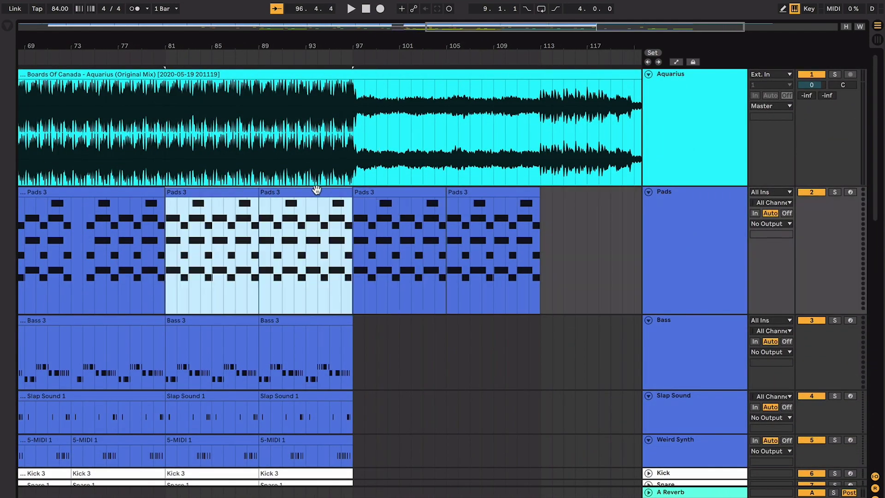
Play from the Pads clip at bar 97 and review the drum and sample tracks beneath it
left_click(431, 204)
key("space")
scroll(443, 209, "right", 1)
scroll(459, 217, "down", 3)
scroll(460, 216, "down", 2)
key("ctrl+f")
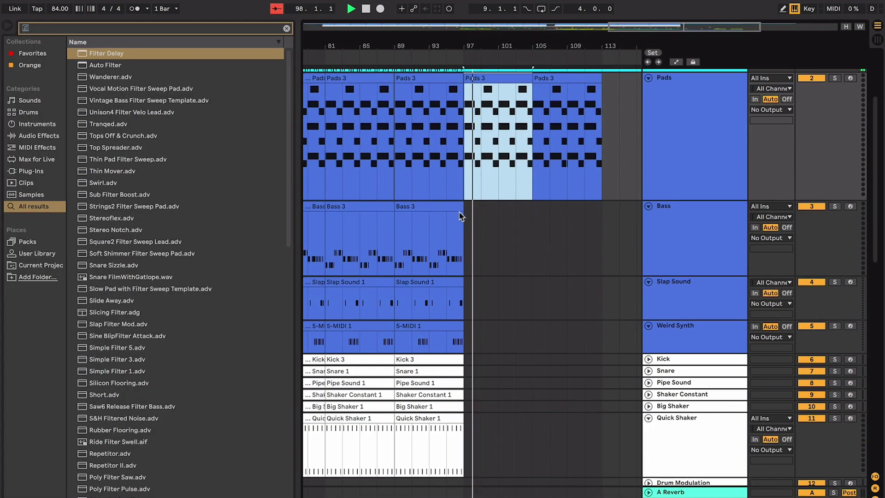
key("ctrl+alt+b")
scroll(459, 215, "up", 3)
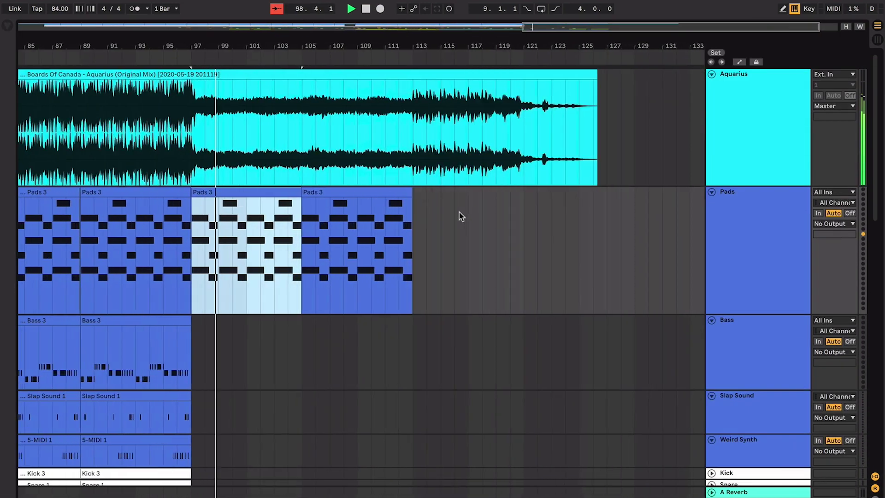
scroll(460, 212, "up", 2)
scroll(459, 212, "down", 9)
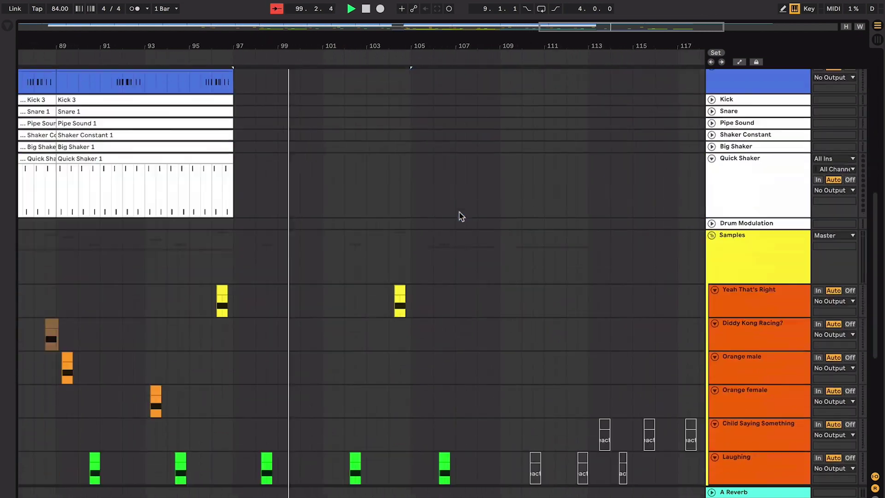
scroll(459, 213, "down", 6)
key("space")
Play from bar 105 and activate the two Laughing clips between bars 110 and 113
left_click(406, 265)
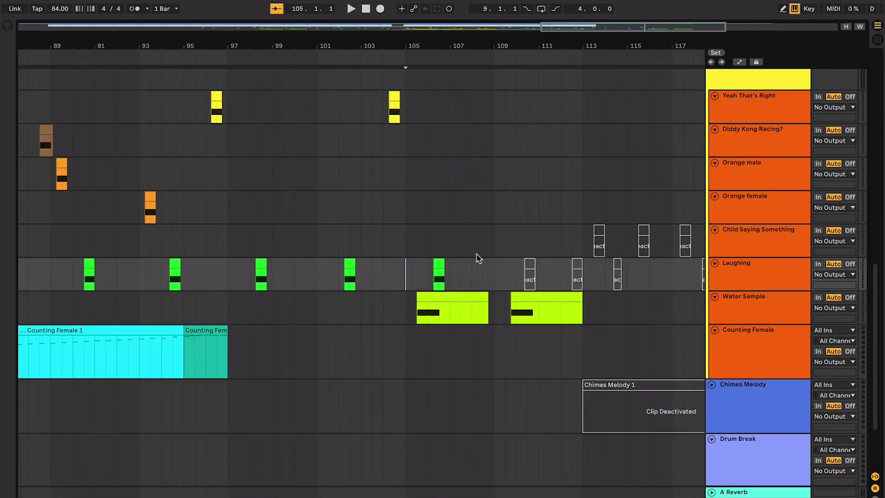
key("space")
left_click(479, 256)
left_click(478, 259)
left_click(478, 259)
left_click(528, 263, "shift")
key("0")
Position the insert marker at bar 113 on the Child Saying Something track and stop playback
scroll(475, 258, "right", 3)
left_click(437, 236)
key("space")
scroll(520, 316, "right", 3)
scroll(520, 316, "down", 1)
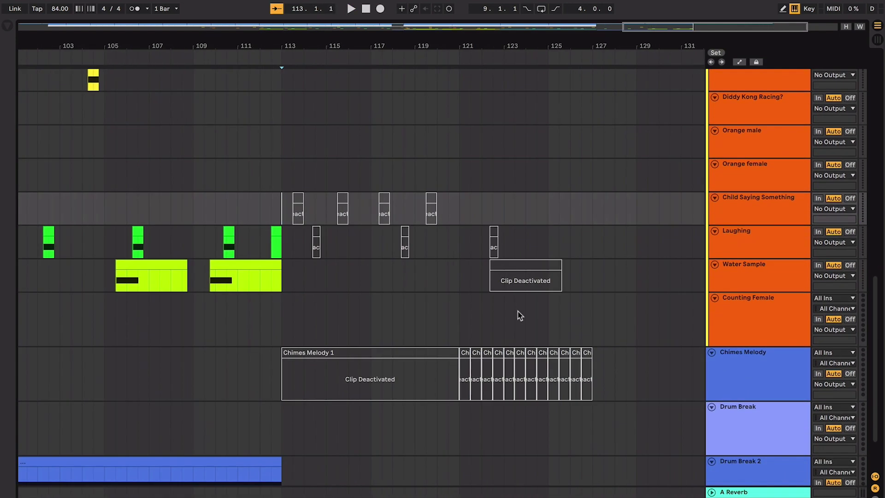
Activate the deactivated sample and Chimes Melody clips between bars 113 and 127 and the Drum Break 2 Cleaner clip, unfolding its track
left_click(601, 369, "shift")
key("0")
key("minus")
scroll(601, 369, "down", 2)
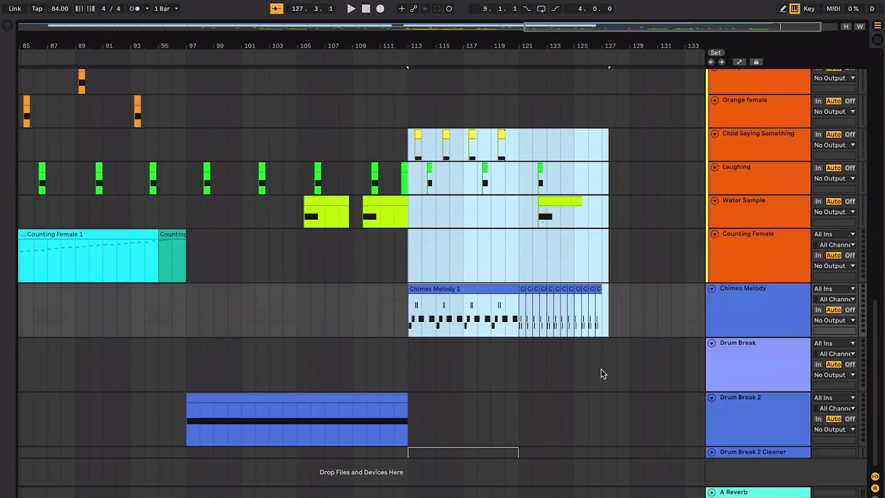
left_click(512, 453)
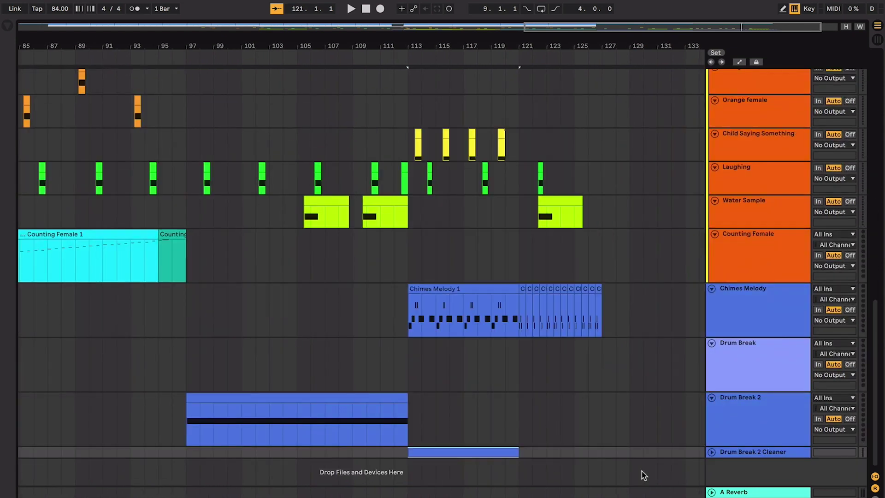
left_click(711, 453)
left_click(711, 452)
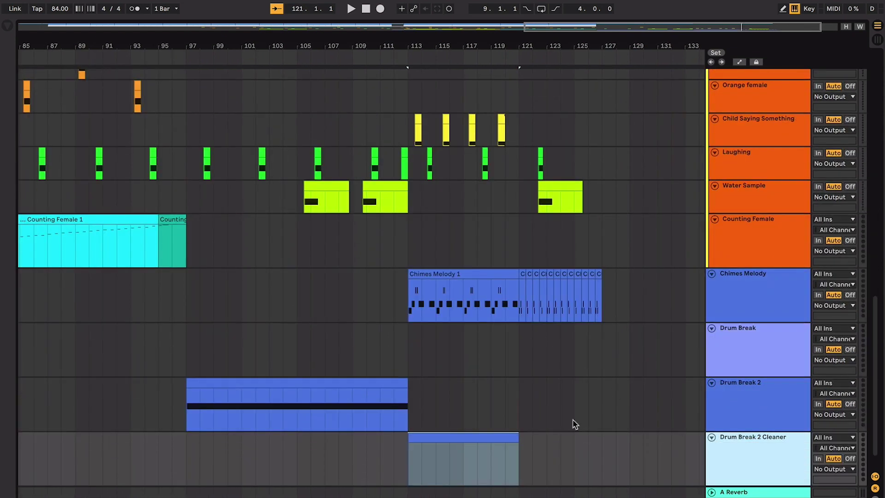
Examine the drum break clips around bar 113 and compare them with the Aquarius and Pads clips above
left_click_drag(371, 351, 583, 439)
mouse_move(486, 411)
left_mouse_down()
mouse_move(510, 411)
mouse_move(512, 424)
left_mouse_up()
left_click(517, 426)
left_click(538, 410)
key("Delete")
left_click(403, 336)
scroll(403, 338, "up", 10)
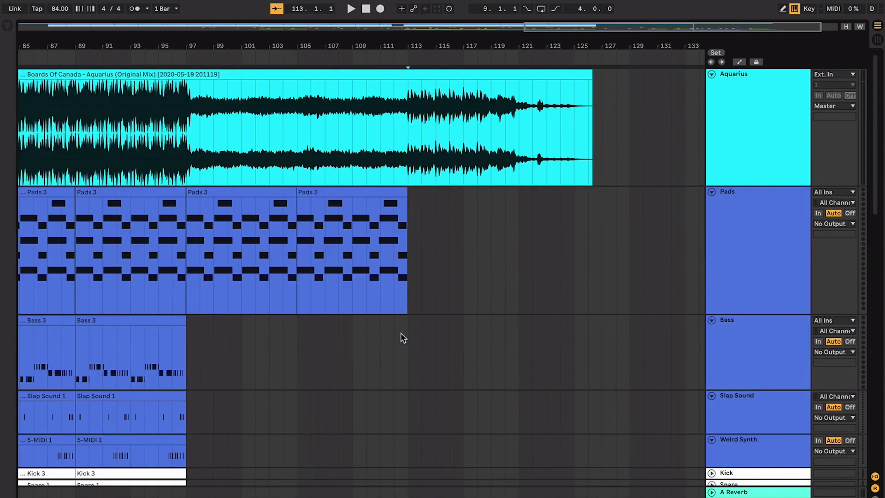
scroll(418, 316, "down", 10)
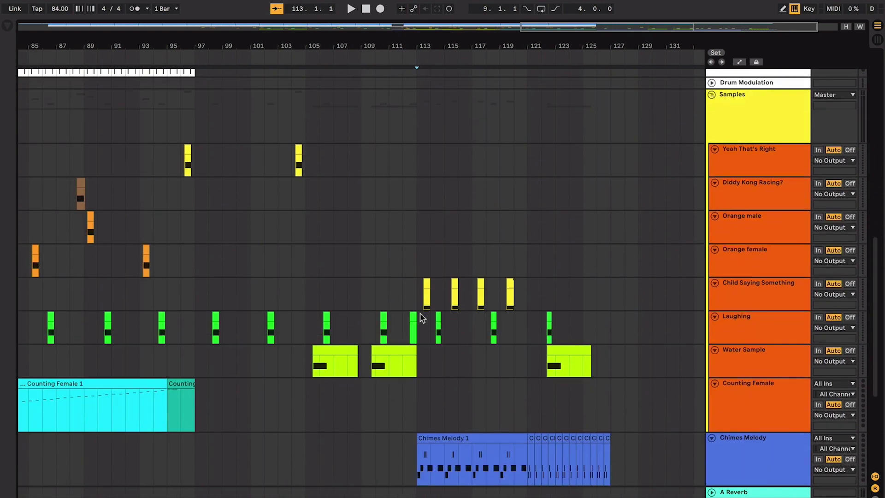
Consolidate the Chimes Melody clips between bars 113 and 127 into a single clip
scroll(421, 317, "down", 5)
left_click(420, 319)
left_click(606, 322, "shift")
key("ctrl+j")
key("plus")
key("plus")
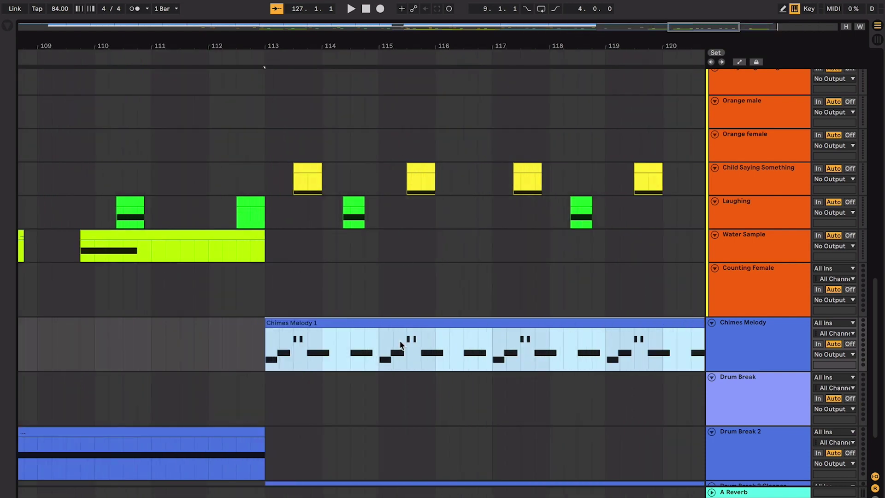
left_click(362, 312)
key("minus")
key("minus")
key("minus")
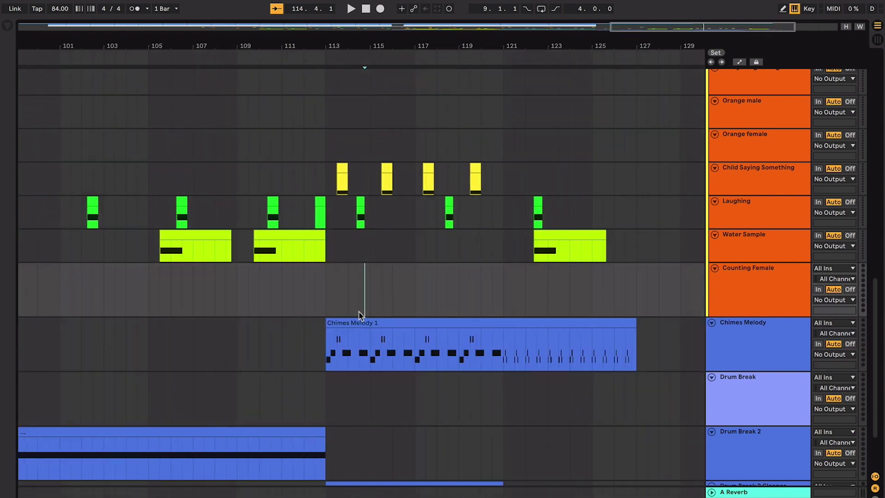
Select the Chimes Melody clip at bar 65 and play its opening notes
left_click(124, 332)
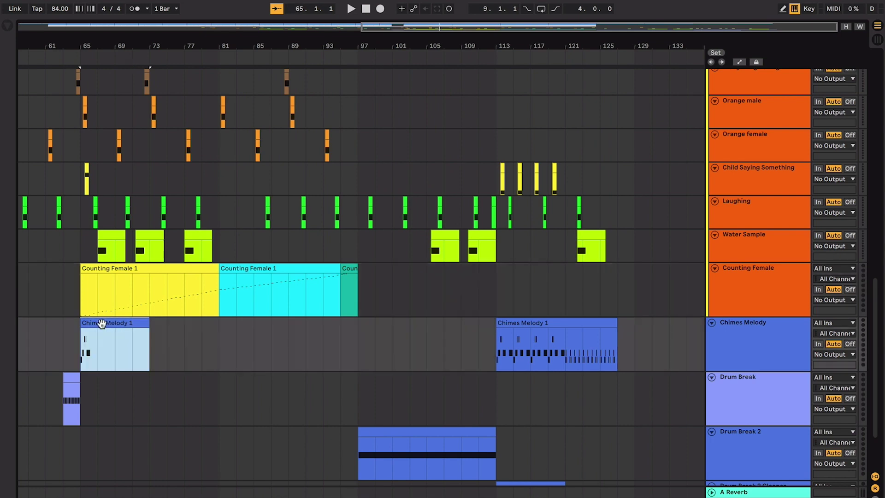
left_click_drag(79, 346, 98, 349)
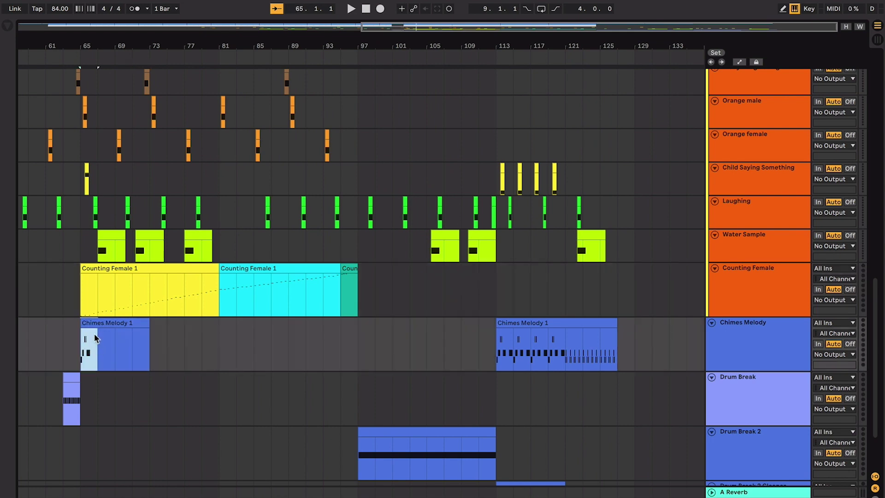
left_click(95, 321)
key("space")
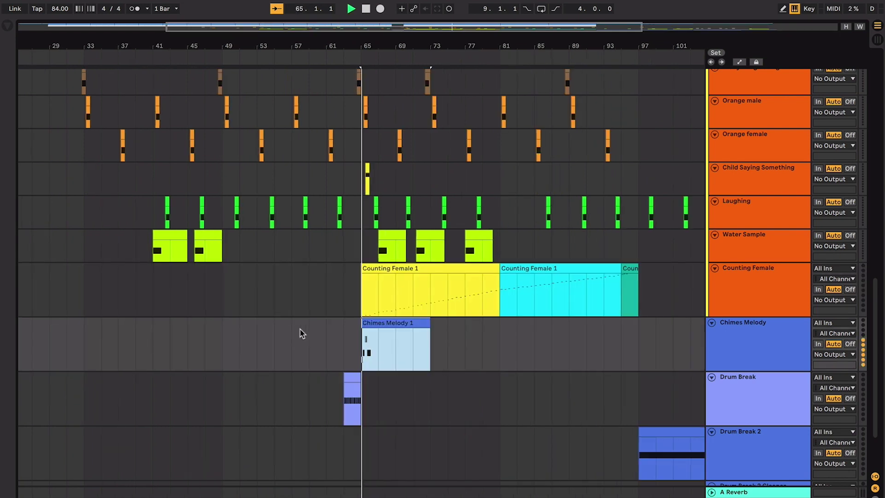
scroll(569, 359, "right", 5)
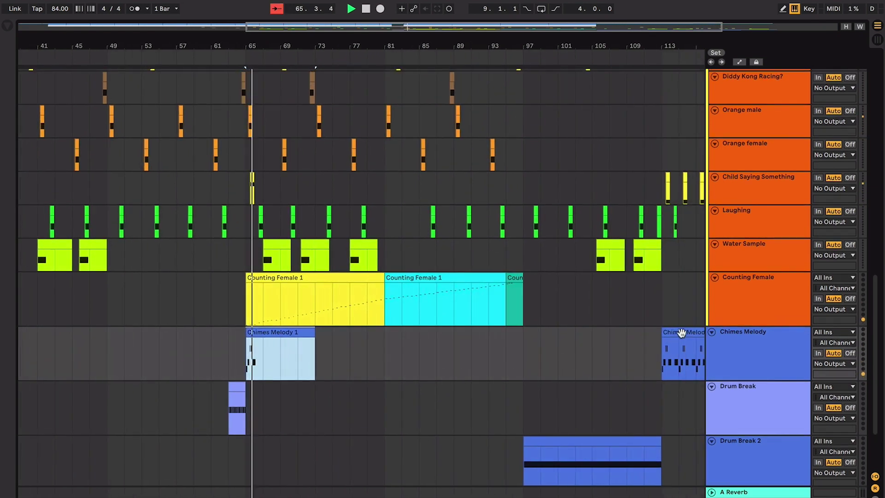
key("space")
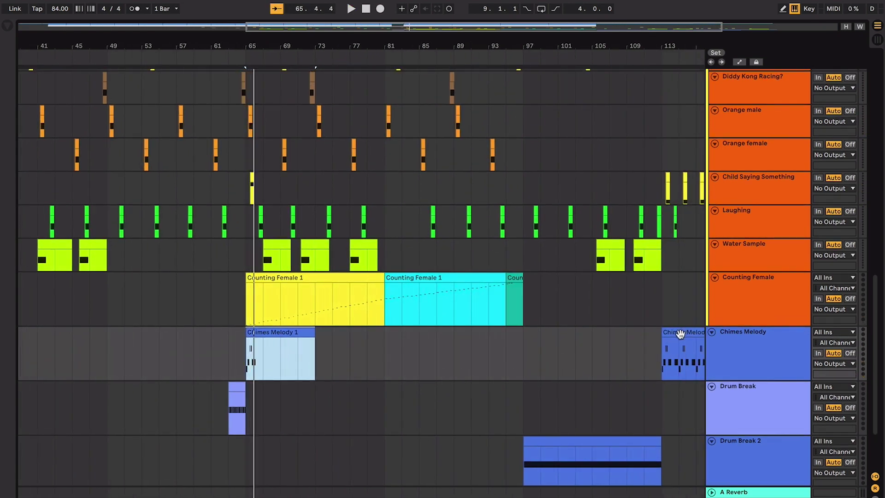
Play the Chimes Melody clip from bar 113 and compare it with the one at bar 65
left_click(681, 333)
key("space")
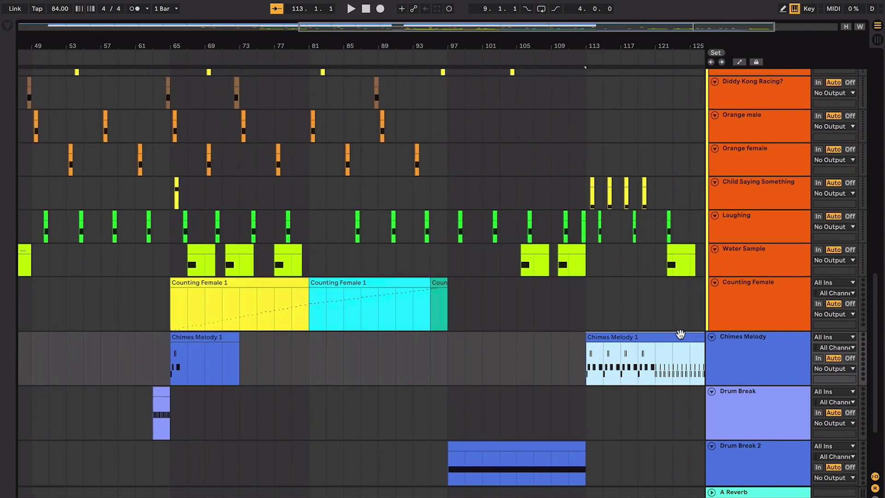
scroll(588, 346, "left", 2)
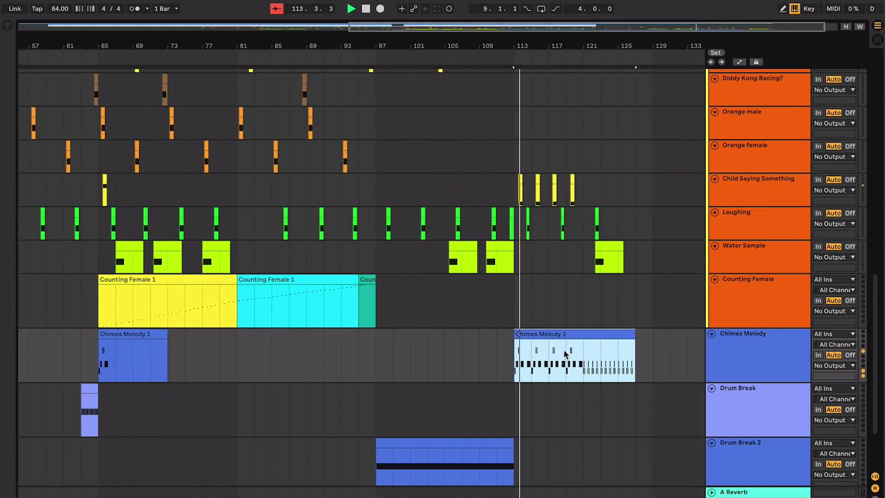
key("space")
left_click(144, 334)
key("space")
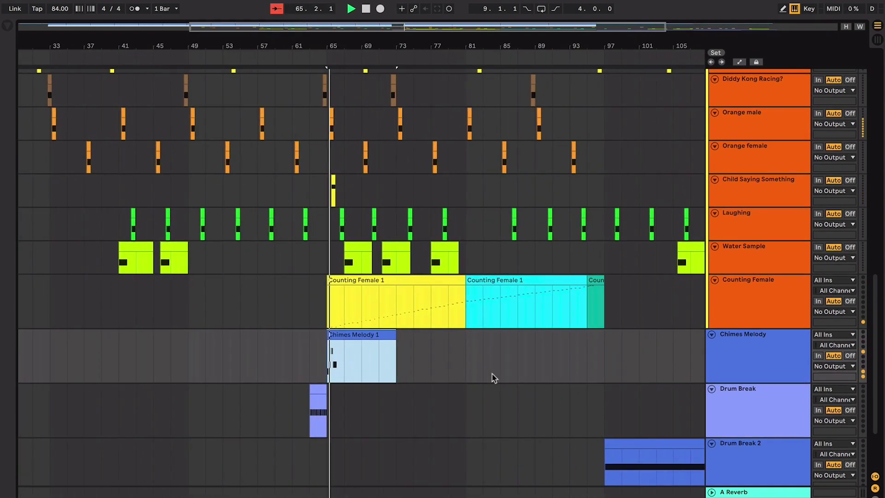
key("space")
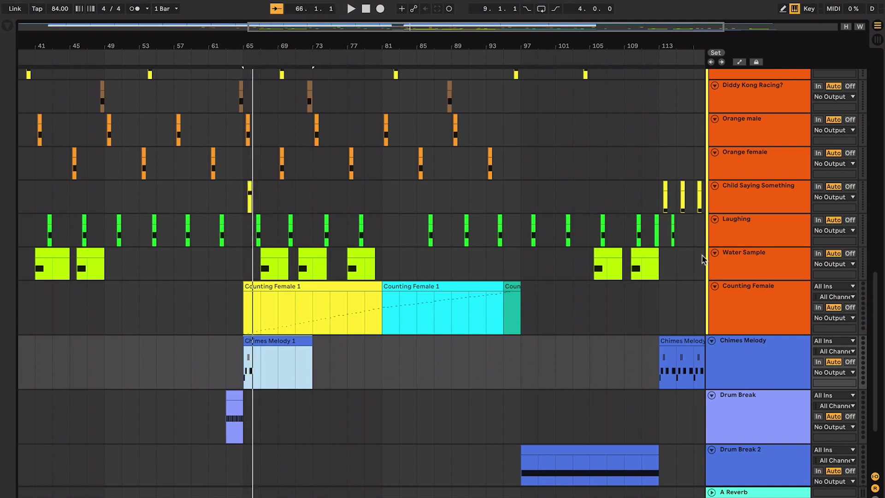
Play the Child Saying Something clip just after bar 65 and compare it with the clips on that track from bar 113
scroll(266, 239, "up", 3)
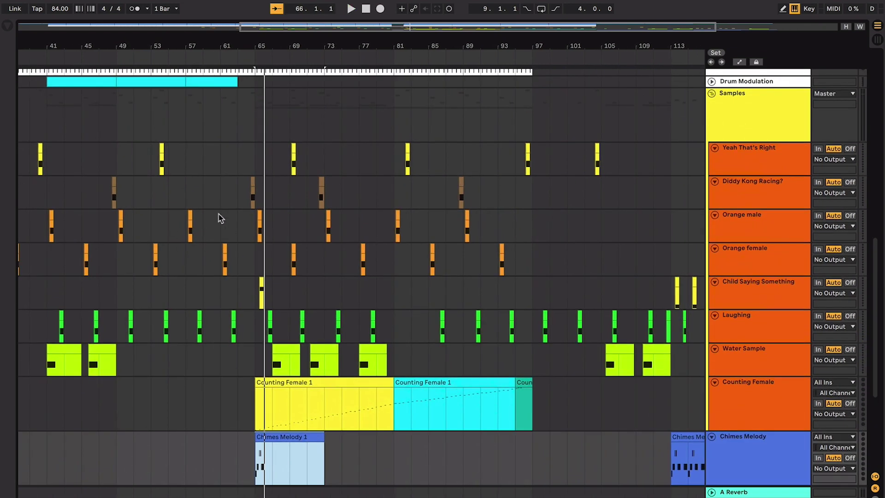
left_click(255, 289)
key("plus")
key("plus")
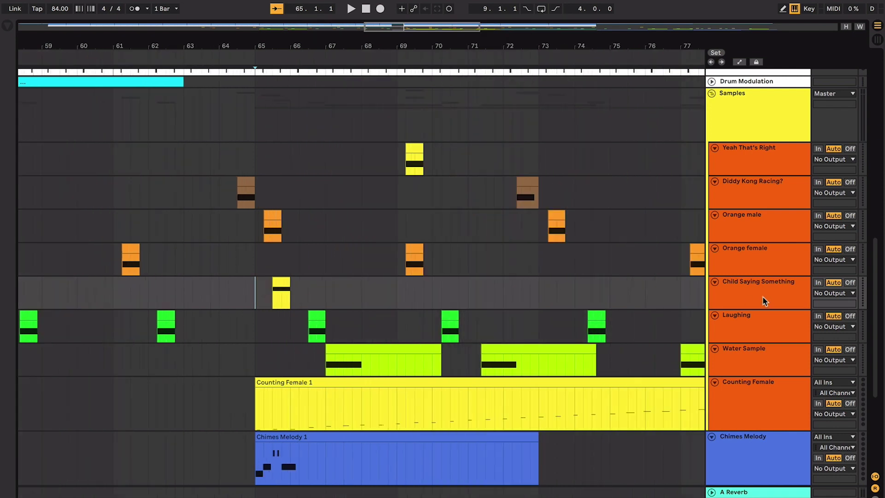
left_click(762, 297)
left_click(282, 299)
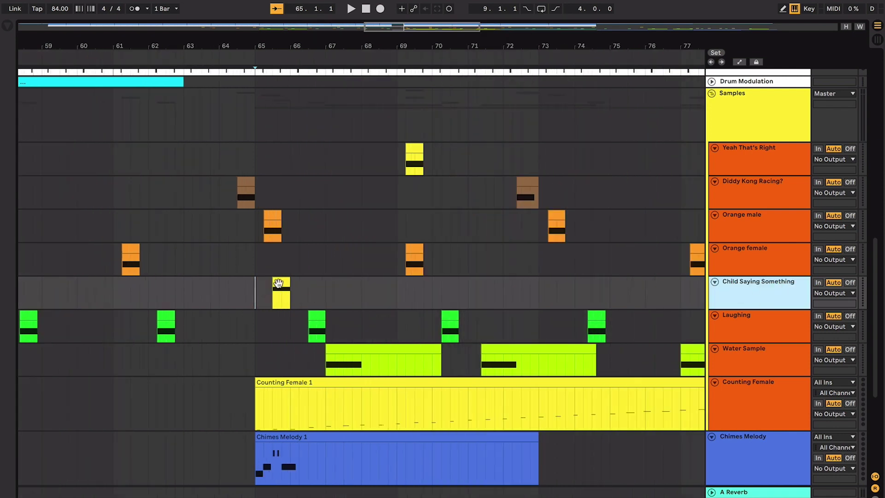
key("space")
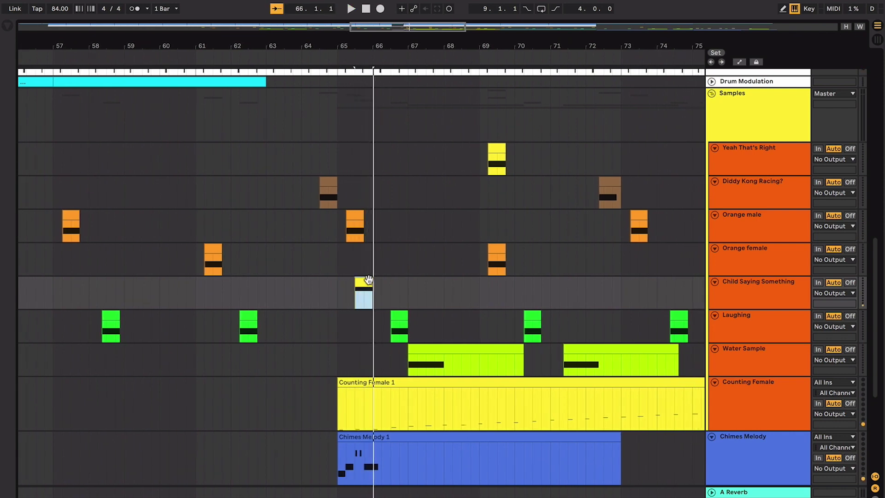
key("space")
key("minus")
key("minus")
scroll(364, 288, "right", 10)
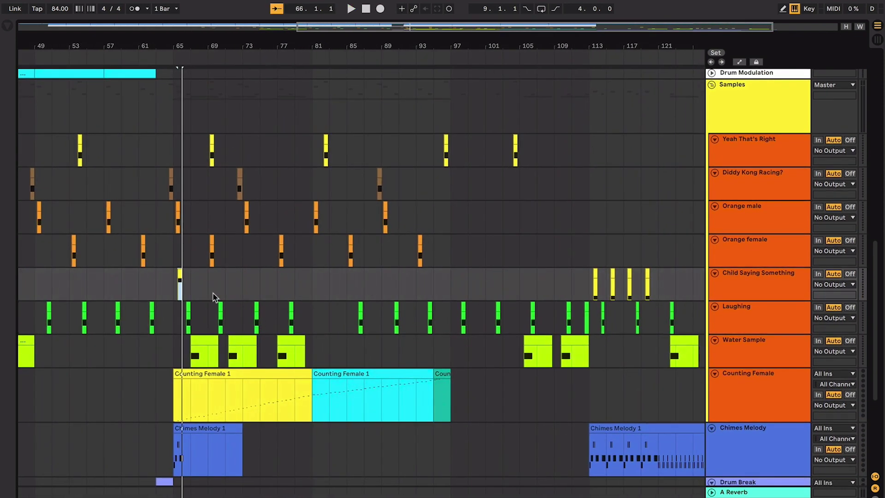
left_click(590, 291)
Shorten the Chimes Melody clip at bar 65 so it ends at about bar 71
left_click(205, 431)
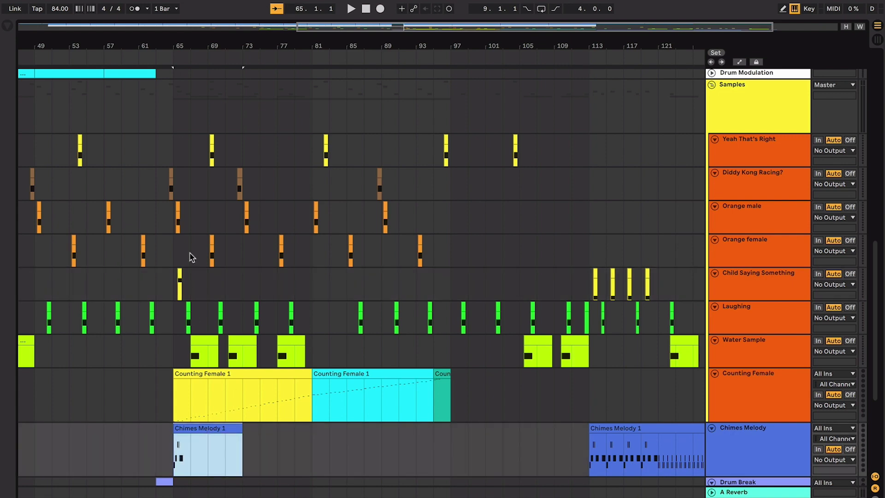
key("minus")
scroll(169, 294, "down", 1)
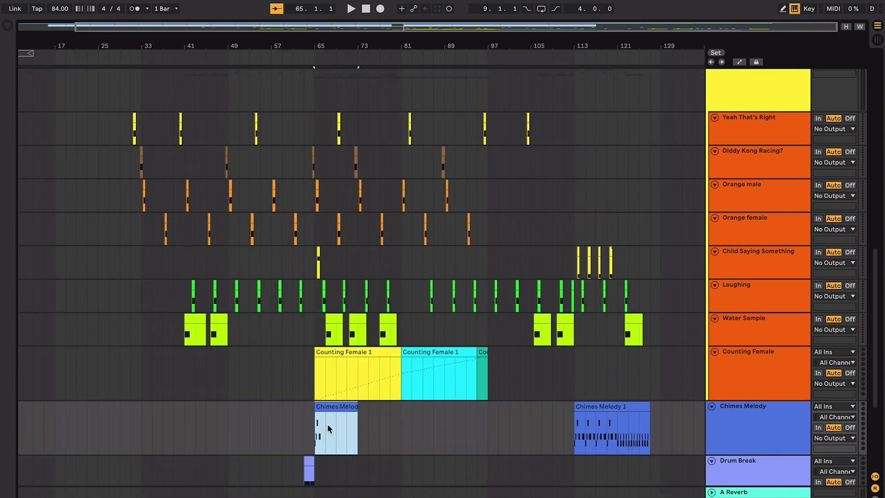
left_click(318, 255, "shift")
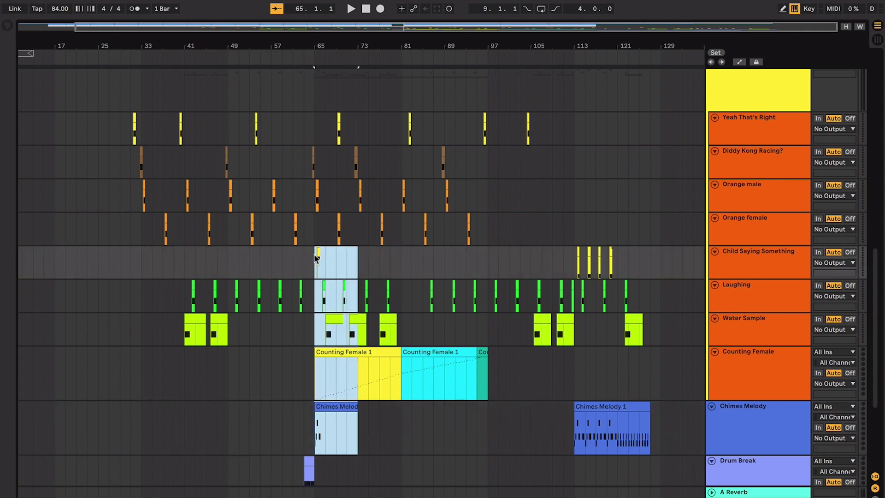
left_click(347, 412, "shift")
left_click(576, 407)
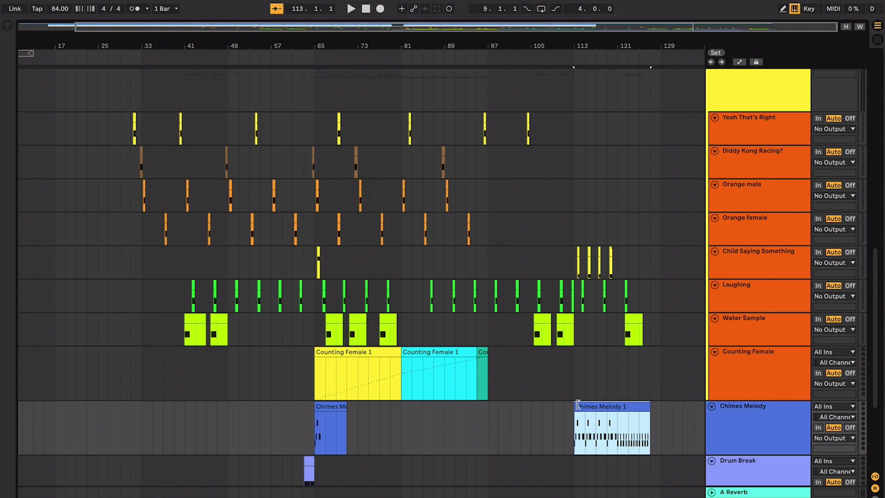
Select the section from bar 65 to 71 across the Child Saying Something to Chimes Melody tracks and play its start
left_click(317, 252)
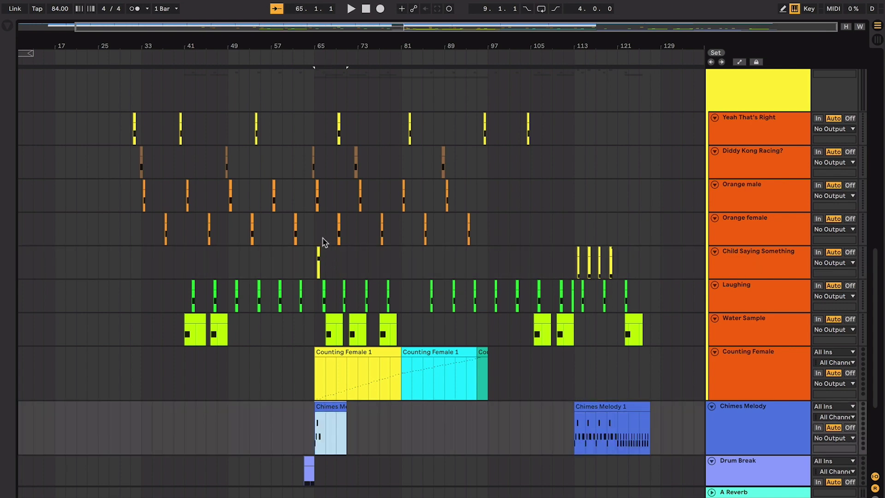
left_click(316, 254, "shift")
key("space")
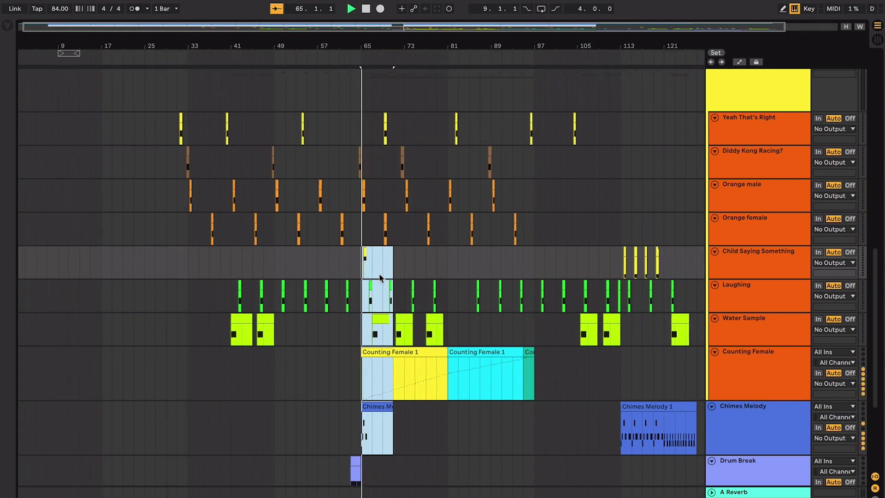
scroll(491, 291, "up", 1)
scroll(492, 291, "left", 1)
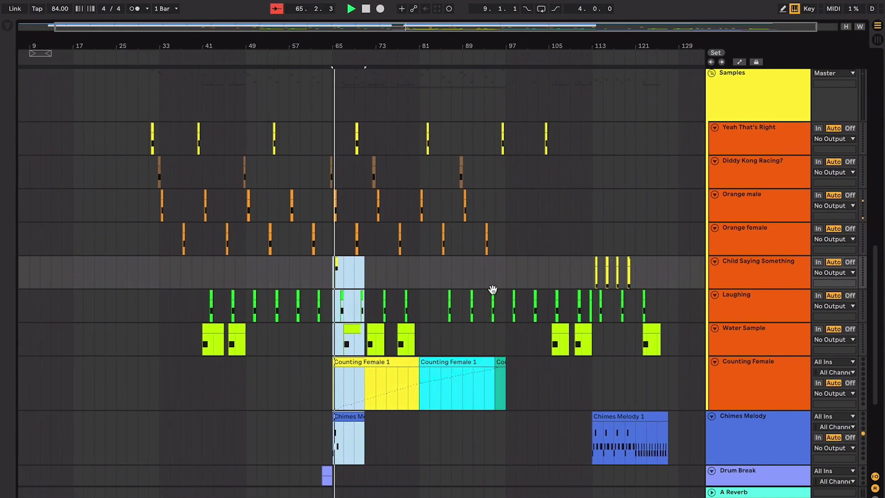
key("space")
Play from bar 113 and follow the Child Saying Something, Laughing and Chimes Melody clips through bar 118
left_click(593, 279)
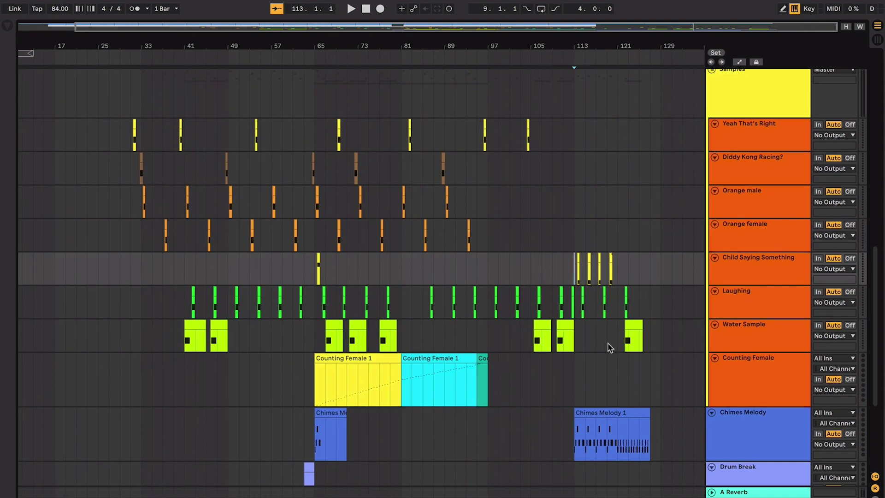
key("space")
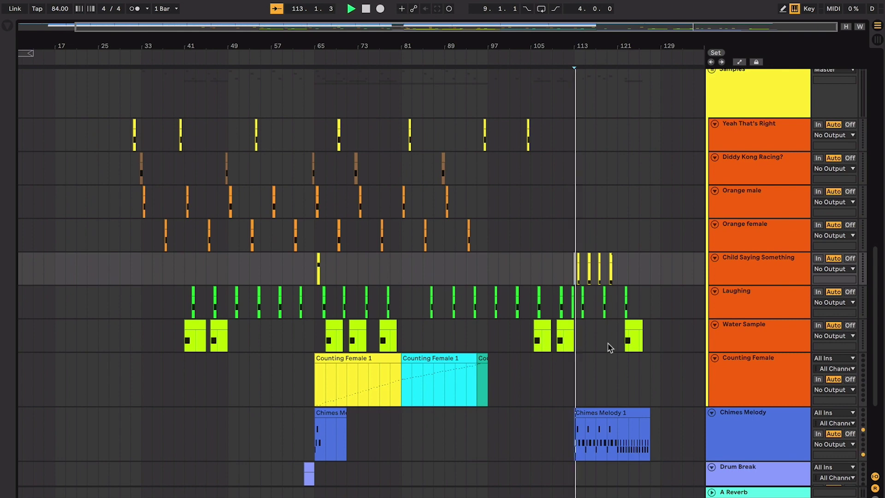
key("plus")
key("plus")
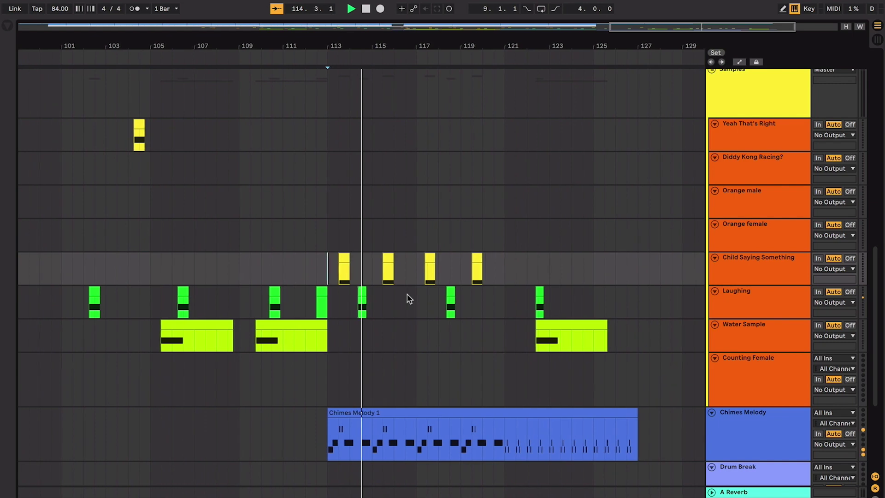
key("minus")
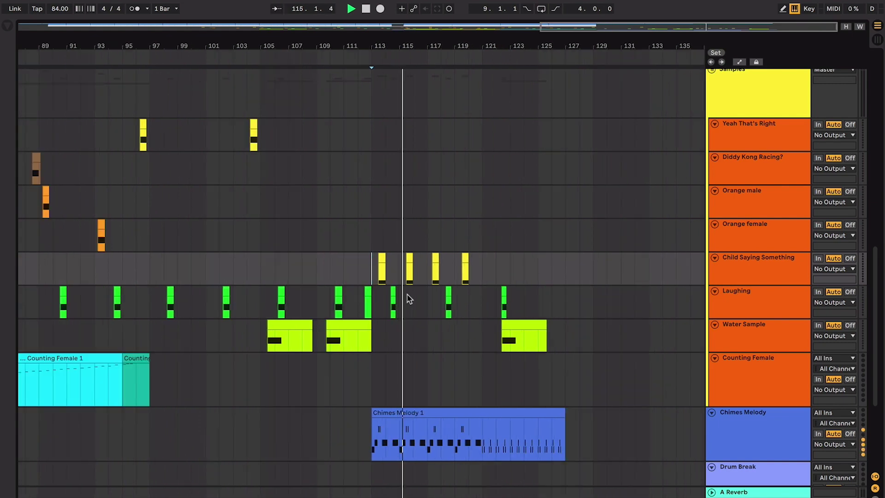
key("plus")
key("plus")
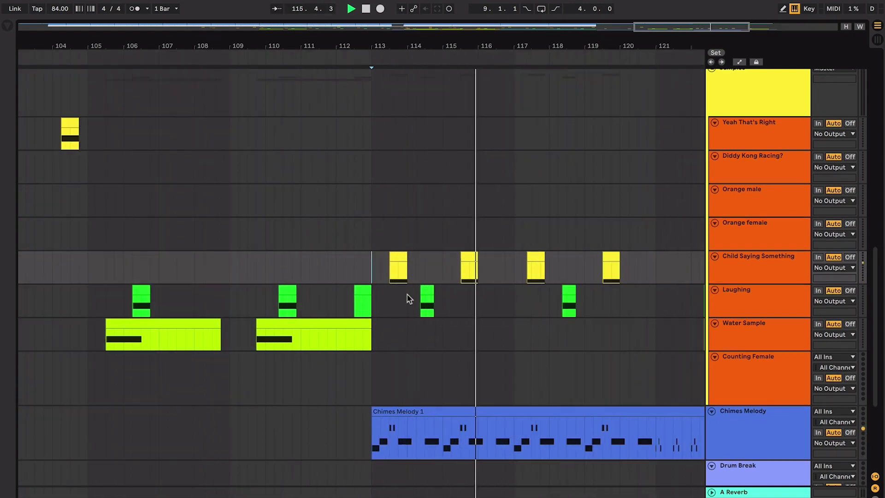
scroll(409, 299, "down", 2)
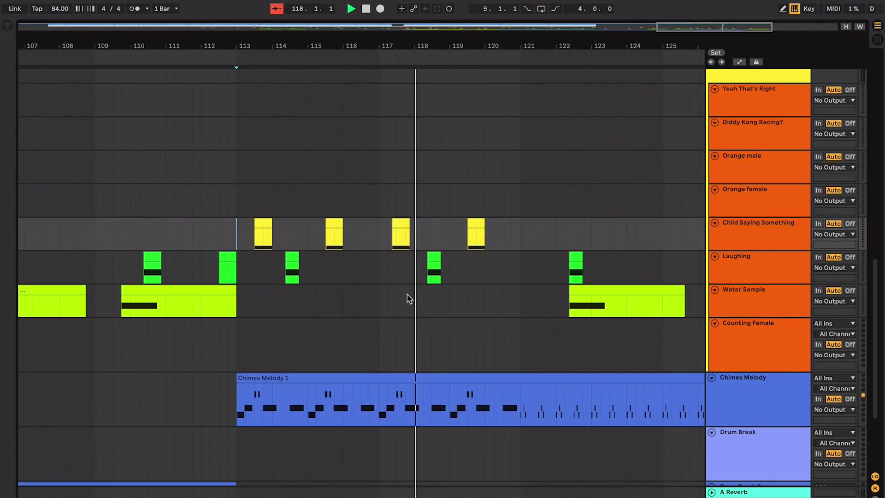
key("minus")
scroll(408, 299, "down", 1)
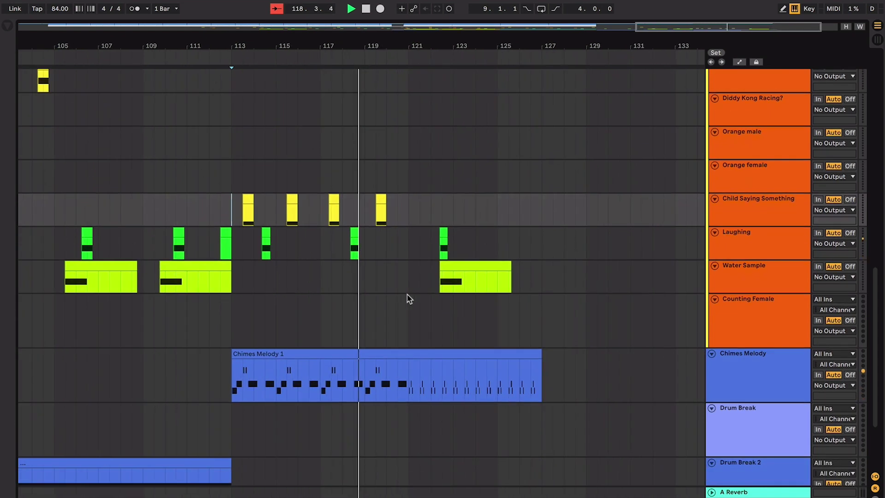
Split the Chimes Melody clip at about bar 125.5, delete the part after the split, and stop playback
scroll(408, 299, "up", 1)
key("plus")
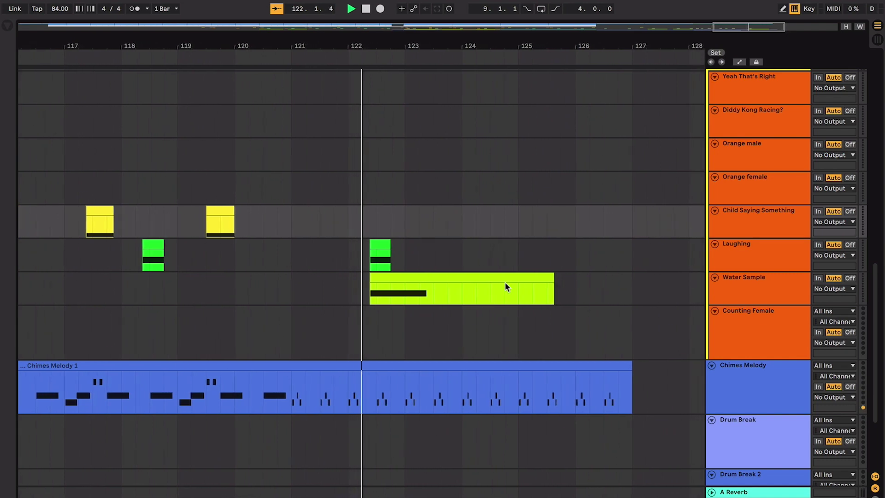
scroll(506, 284, "down", 5)
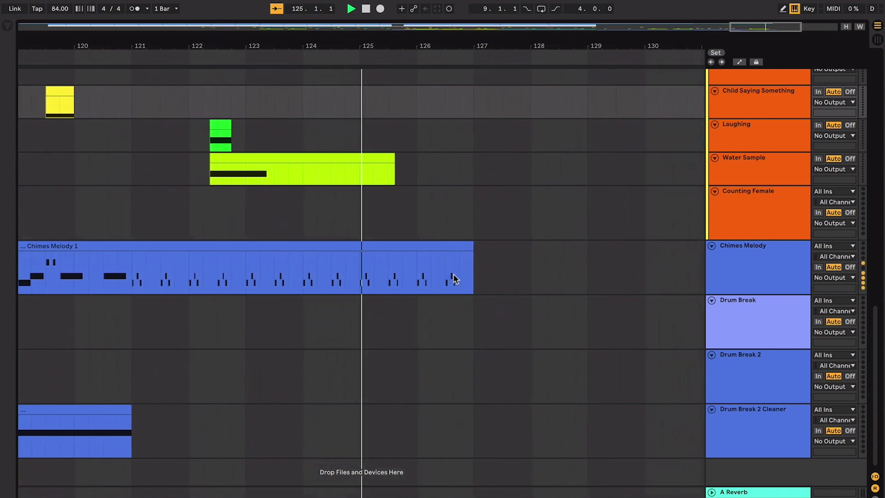
left_click(357, 279)
key("ctrl+e")
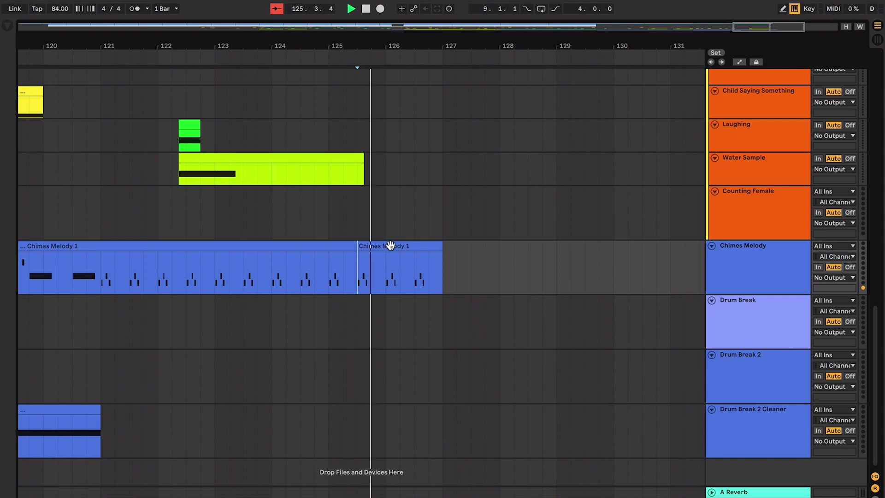
left_click(391, 245)
key("minus")
key("minus")
key("minus")
key("minus")
key("space")
Add a Pads 3 clip from bar 113 to 121 on the Pads track and open its notes
scroll(391, 245, "up", 10)
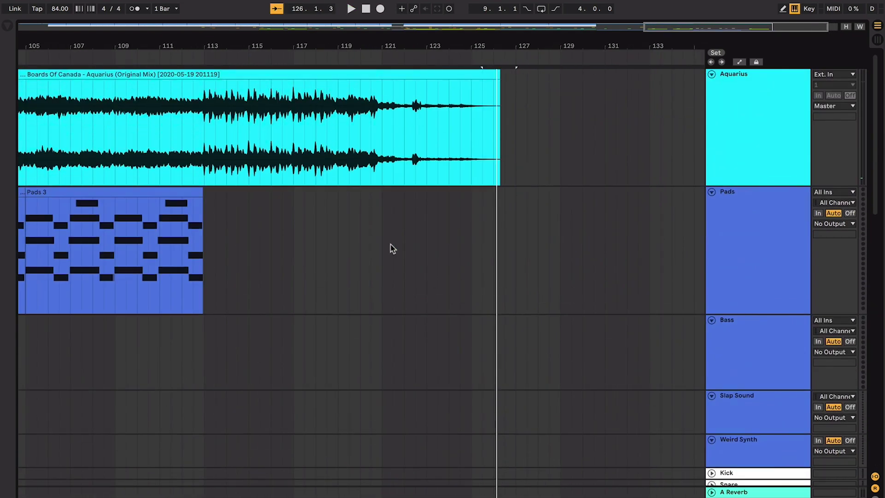
scroll(391, 244, "right", 2)
left_click_drag(158, 192, 305, 203)
double_click(325, 193)
Transpose the new Pads clip's notes down four semitones and lower the upper notes of its first four bars by an octave
key("Down")
key("Down")
key("Down")
key("Down")
left_click(236, 350)
key("shift+Down")
left_click(318, 333)
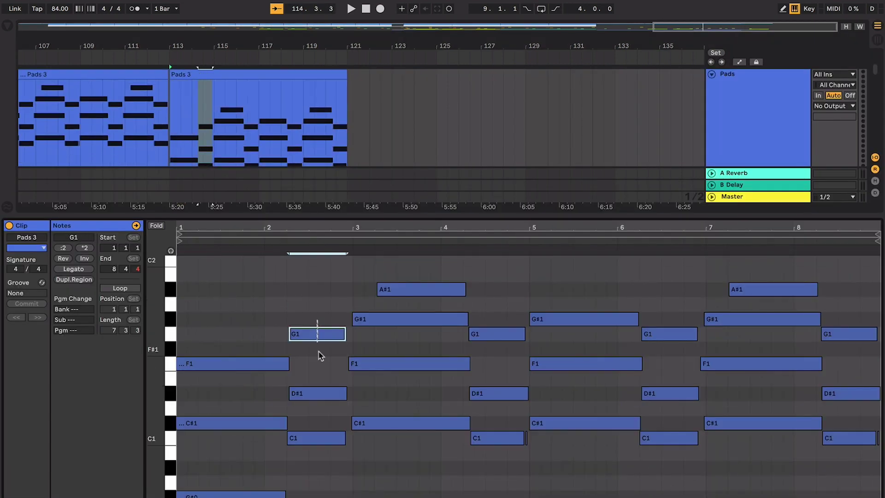
key("shift+Down")
left_click(398, 323)
key("shift+Down")
left_click(413, 263)
key("shift+Down")
left_click(492, 331)
key("shift+Down")
Split off the edited Pads section from bar 113 to 117 and duplicate it over bars 117 to 121
key("Left")
key("Left")
key("ctrl+alt+l")
key("ctrl+e")
left_click(259, 129)
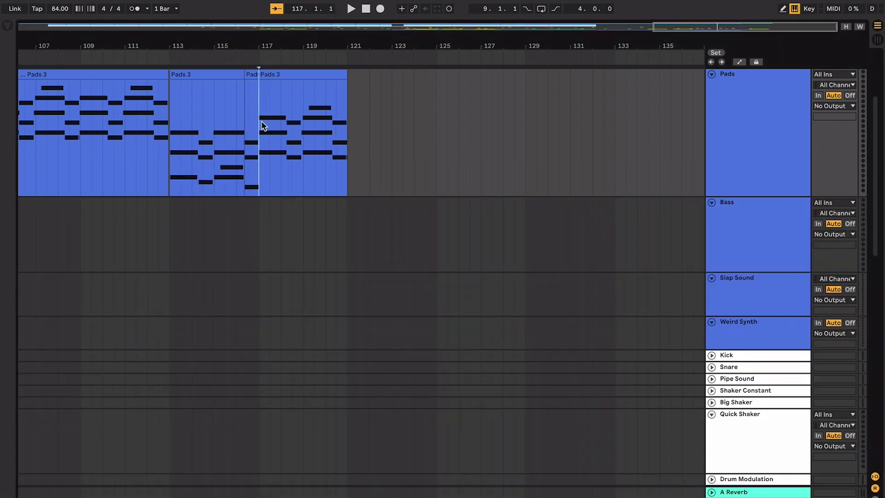
left_click(214, 73)
left_click(249, 73, "shift")
key("ctrl+d")
Show the whole arrangement with every track collapsed except Pads
scroll(250, 75, "up", 5)
scroll(251, 75, "left", 10)
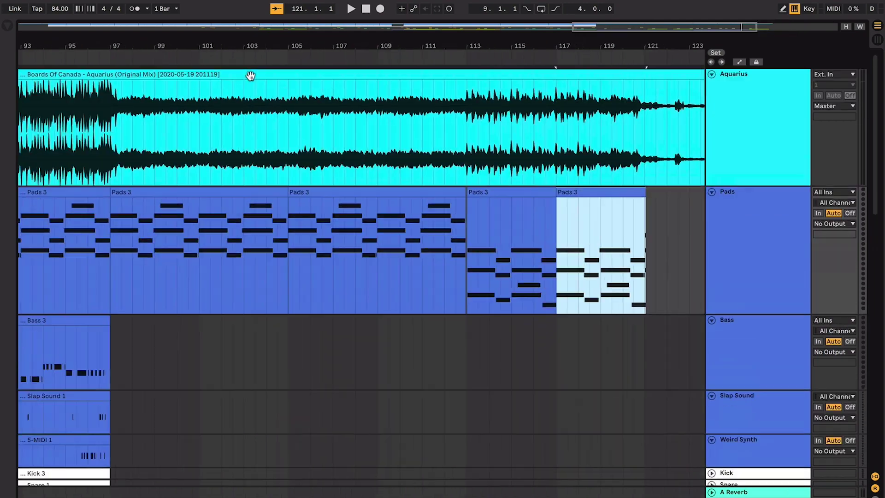
scroll(259, 115, "down", 8)
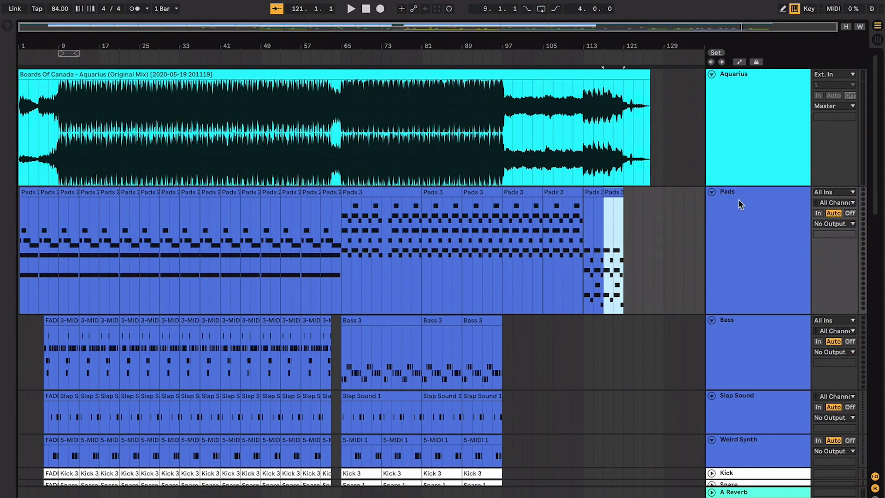
left_click(744, 208)
key("ctrl+a")
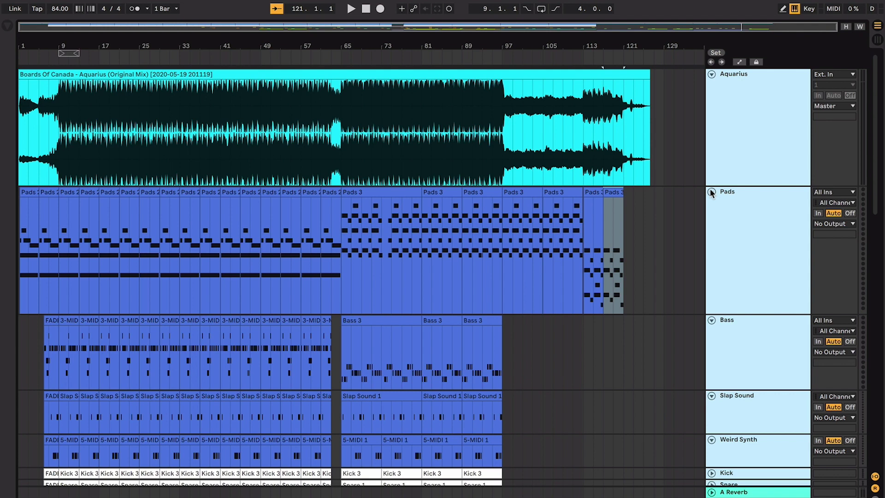
left_click(712, 193)
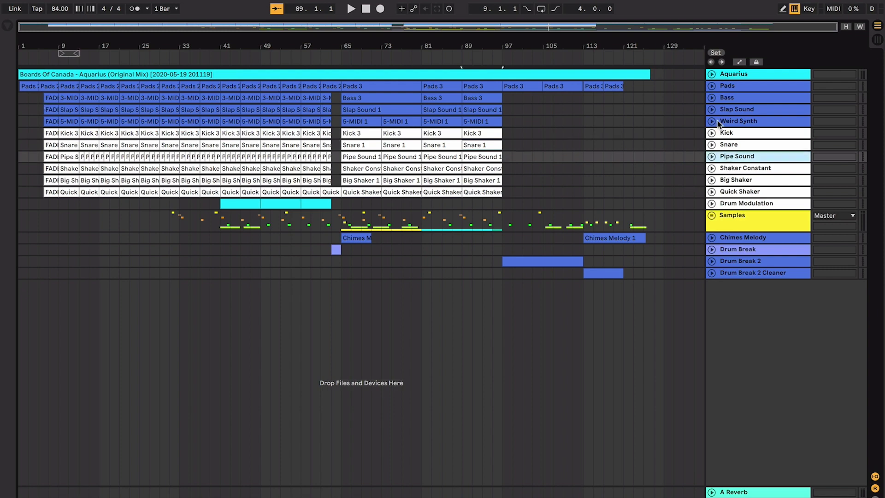
left_click(712, 86)
Review Pads from bar 7 to 41 and the expanded Samples tracks from bar 29 to 63
left_click_drag(48, 138, 215, 155)
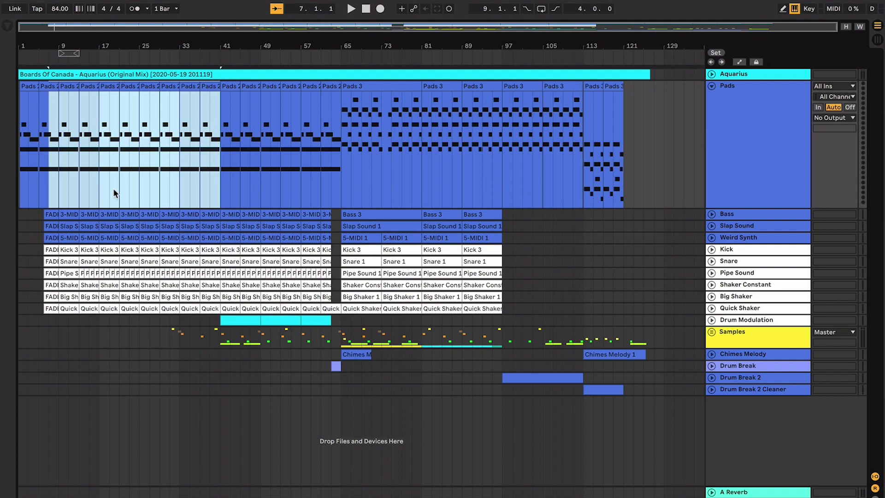
left_click(711, 332)
scroll(346, 308, "down", 5)
left_click_drag(159, 206, 337, 415)
scroll(248, 367, "up", 3)
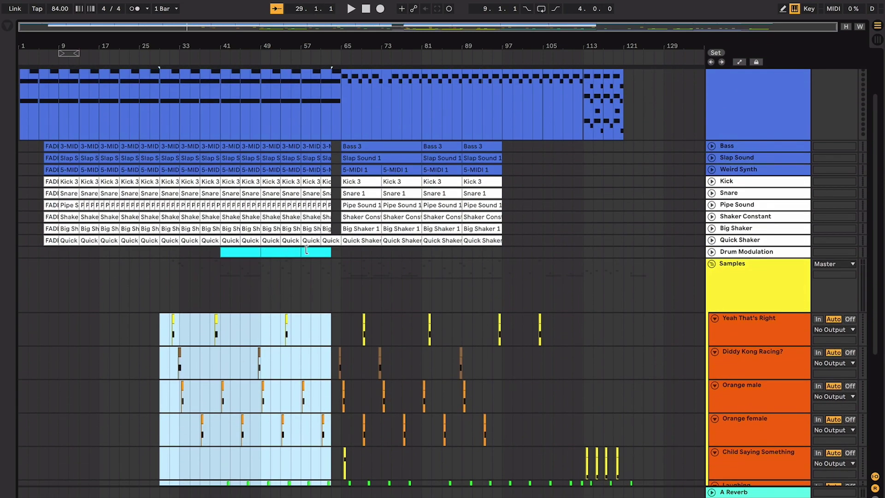
Examine the Drum Modulation clips up to bar 63 and the gap from bar 63 to 65
left_click(286, 252, "shift")
left_click(302, 270)
left_click_drag(330, 277, 281, 415)
left_click(340, 257)
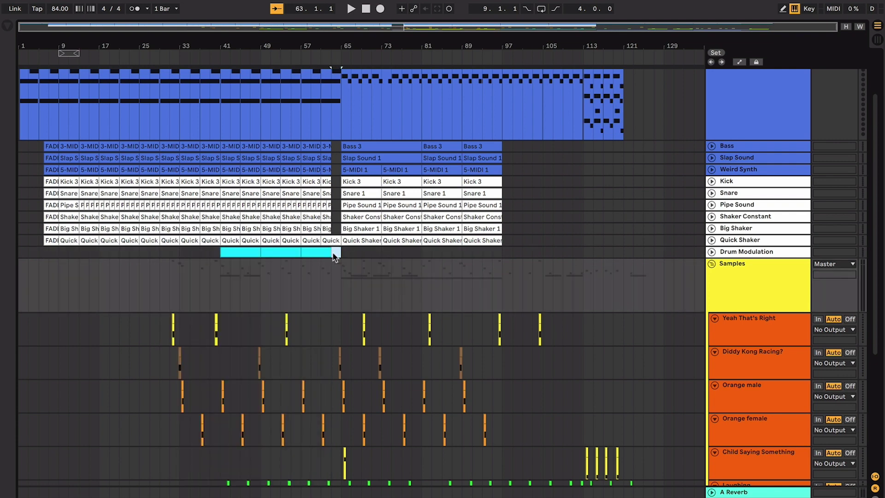
Select the Pads section from bar 65 to 97 and review the sample clips beneath it
scroll(335, 256, "up", 3)
left_click(344, 166)
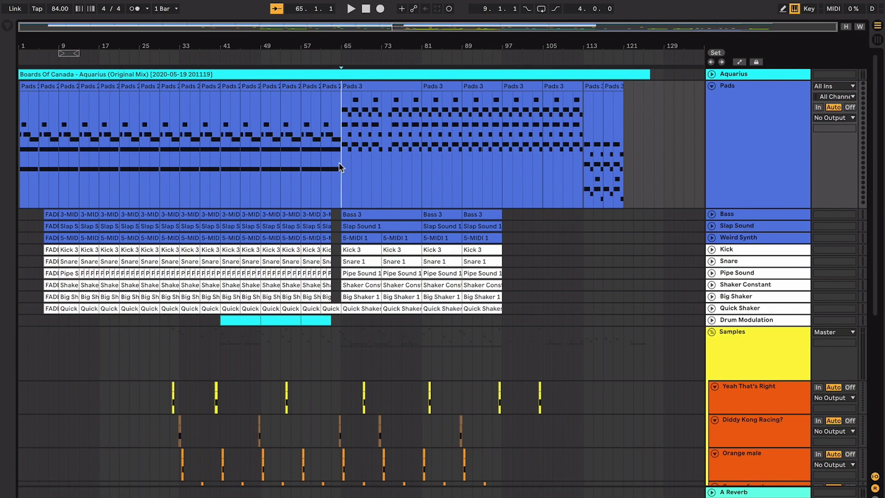
scroll(344, 166, "down", 2)
left_click(495, 139, "shift")
left_click(503, 138, "shift")
scroll(505, 138, "down", 10)
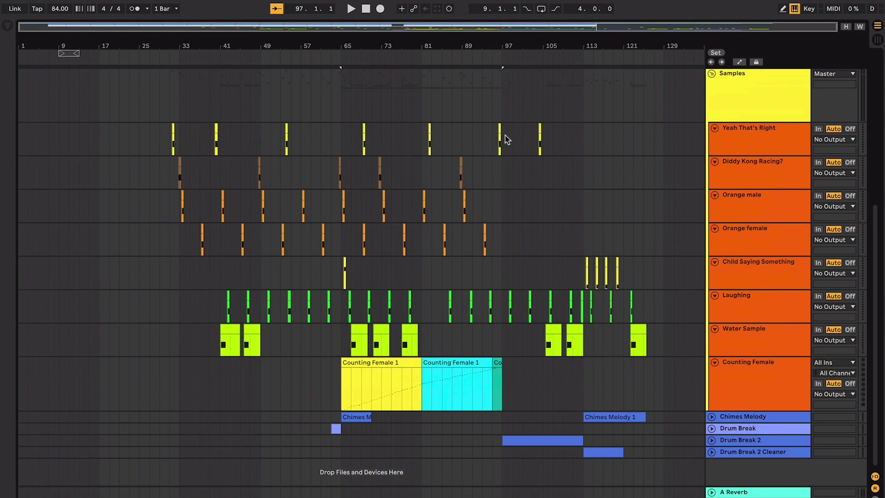
Compare the Counting Female clips starting at bars 65 and 81, and mark bars 81 to 93 on the Child Saying Something track
left_click(389, 377)
left_click(502, 369, "shift")
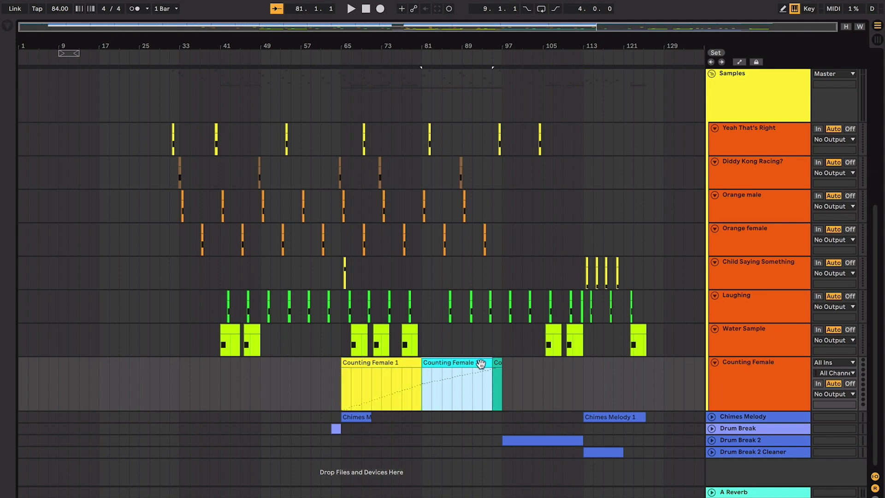
left_click(403, 365)
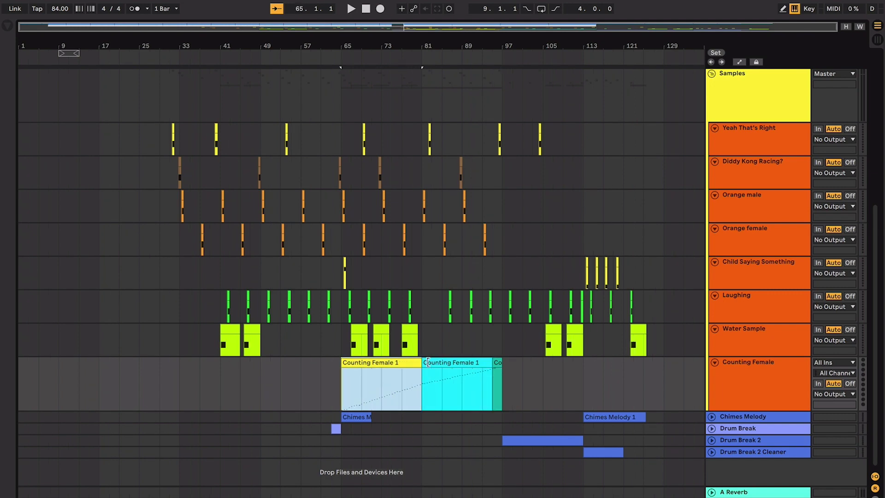
left_click(443, 363)
left_click(406, 365)
left_click(441, 363)
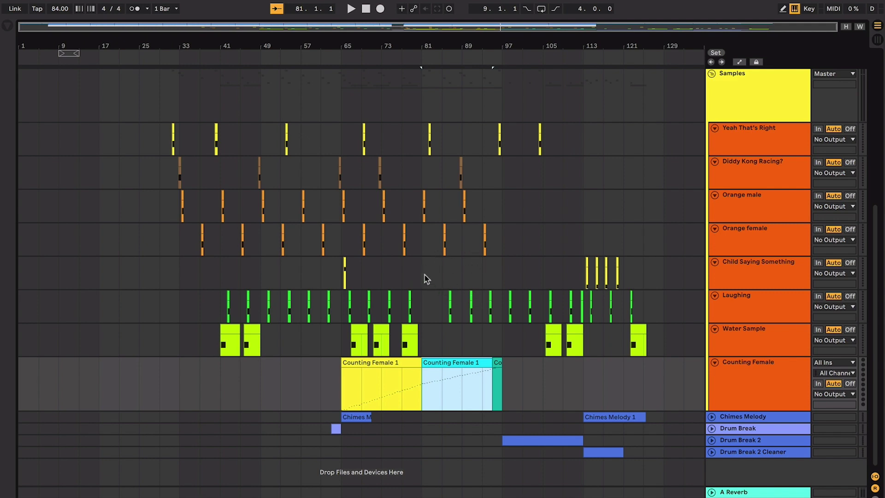
left_click_drag(425, 277, 475, 271)
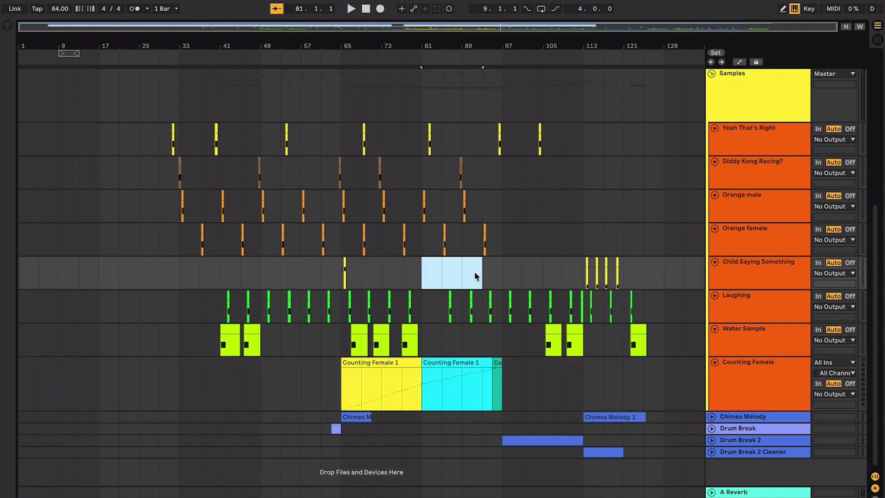
scroll(486, 361, "up", 1)
left_click(487, 364)
Select Pads from bar 97 to 113, play its start briefly, and check the Drum Break 2 clip below
scroll(494, 364, "up", 10)
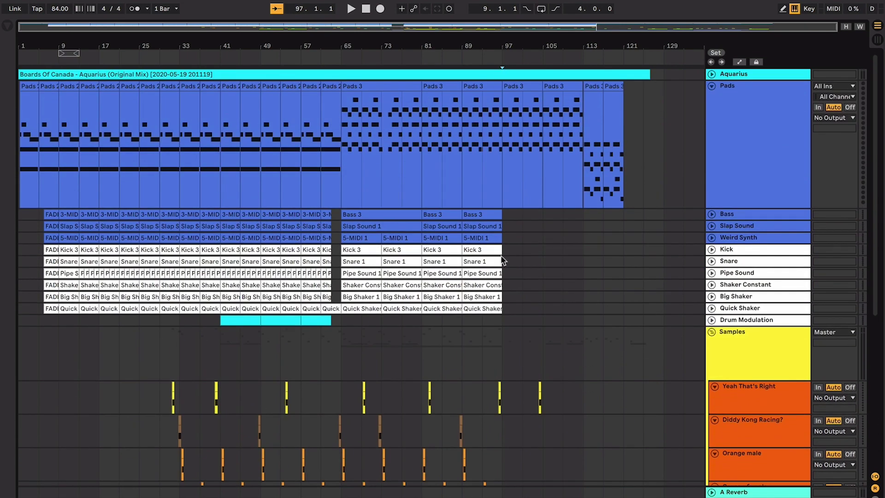
left_click_drag(504, 167, 584, 157)
key("space")
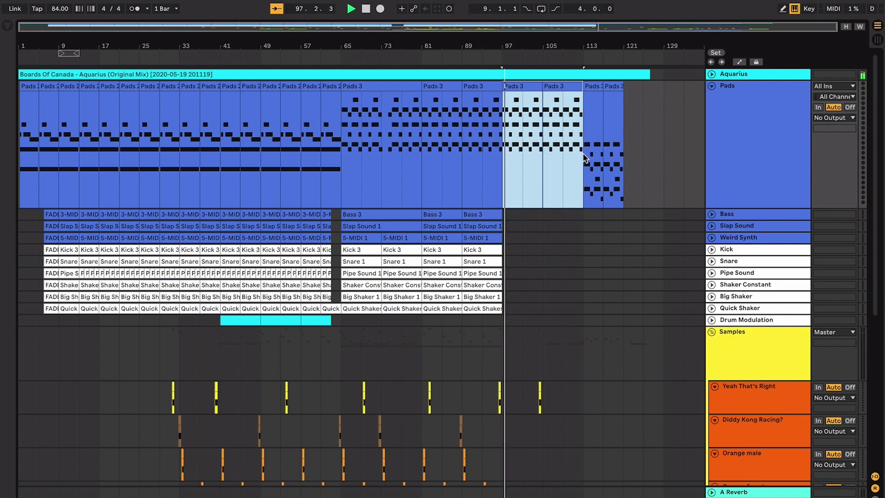
scroll(543, 356, "down", 10)
left_click(538, 438)
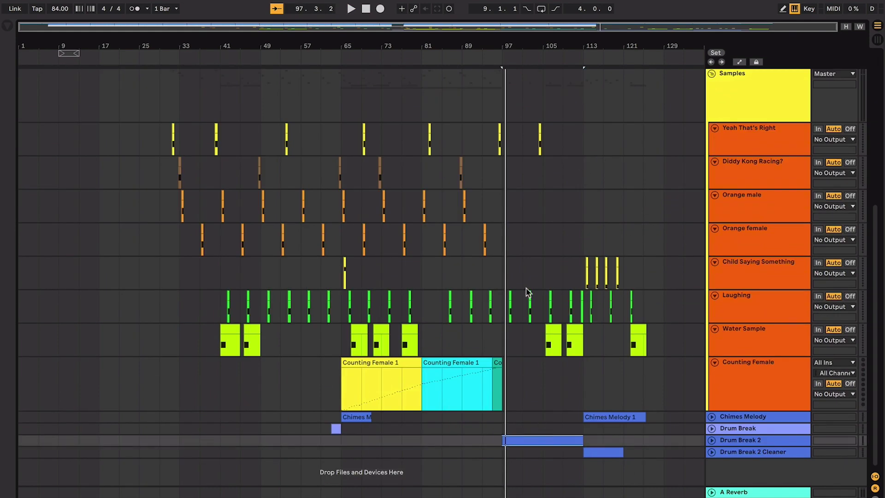
scroll(502, 111, "up", 10)
left_click_drag(501, 110, 579, 121)
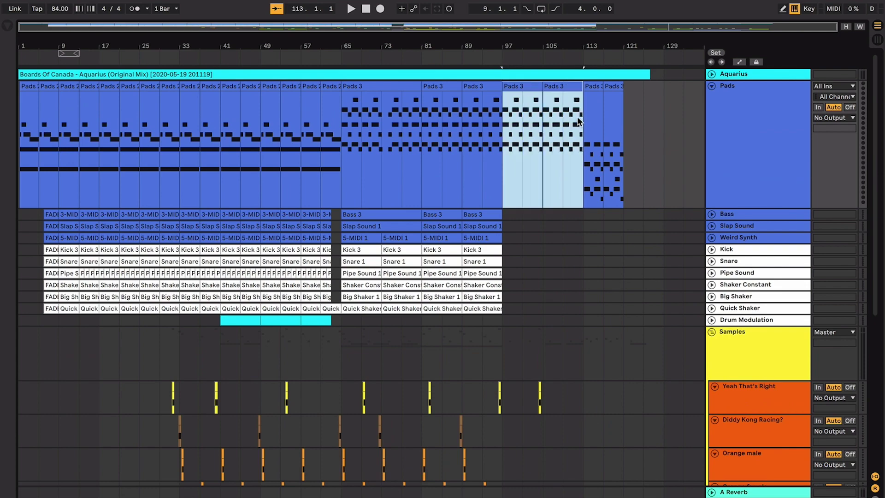
scroll(579, 121, "down", 1)
scroll(576, 121, "up", 1)
scroll(574, 148, "down", 1)
scroll(574, 148, "up", 1)
Mark bar 113 on the Pads track and review the closing section's sample, chimes and drum break clips
left_click(584, 144)
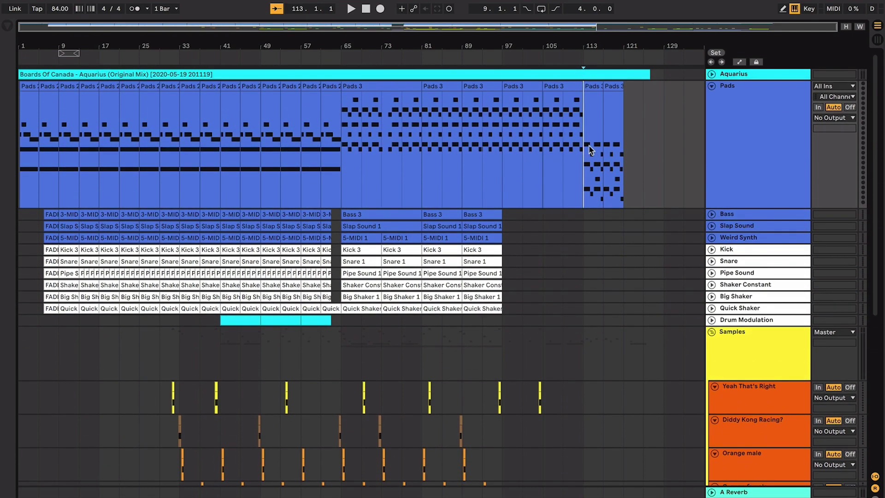
scroll(600, 152, "down", 3)
scroll(611, 161, "down", 6)
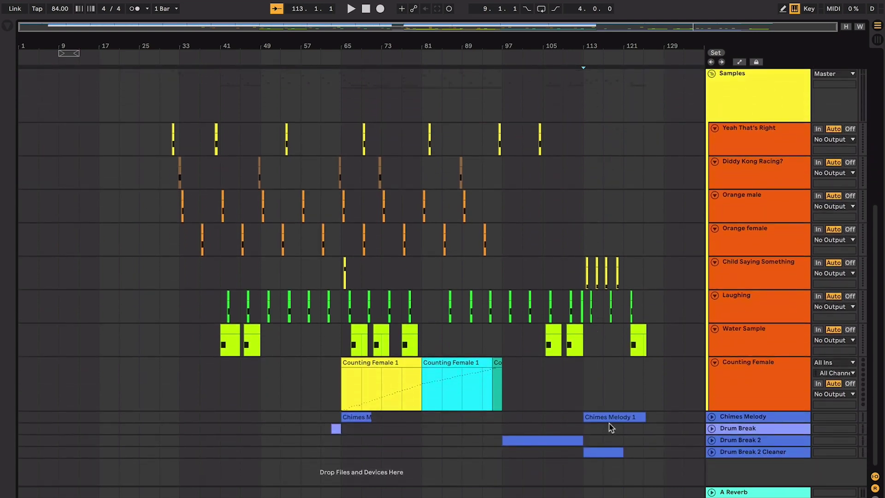
scroll(608, 421, "up", 10)
scroll(608, 421, "down", 5)
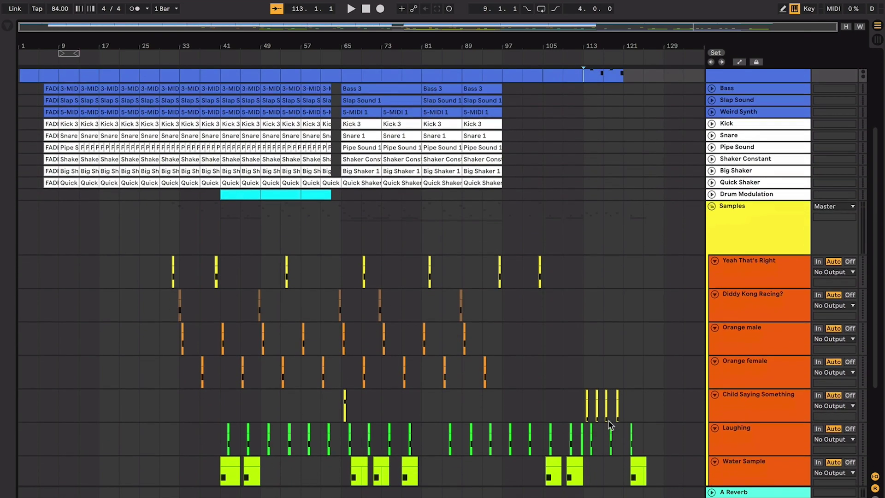
scroll(611, 425, "down", 3)
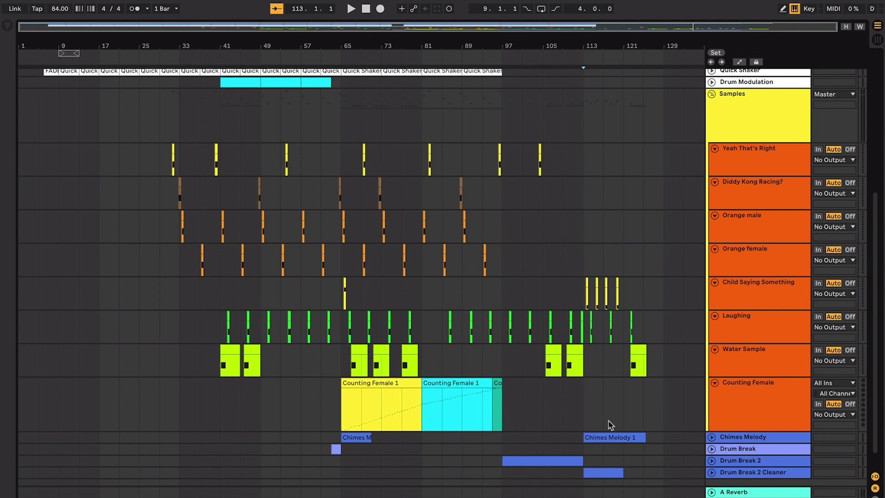